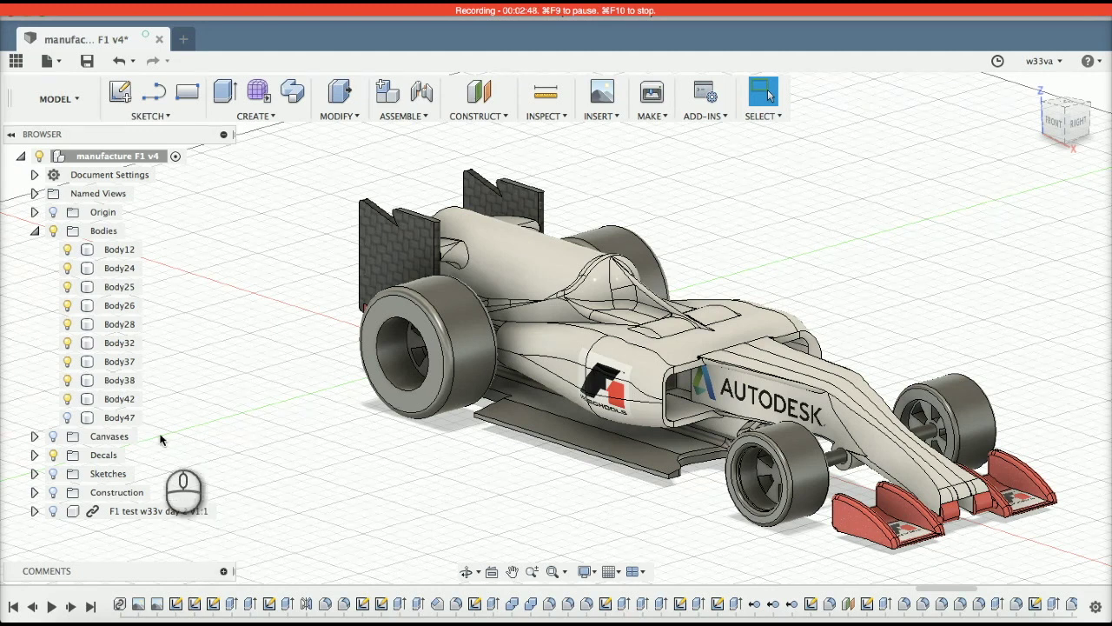
Step: Show Body47, the reference body for the raw block, and inspect its flat plate at the rear of the car
click(472, 311)
click(67, 420)
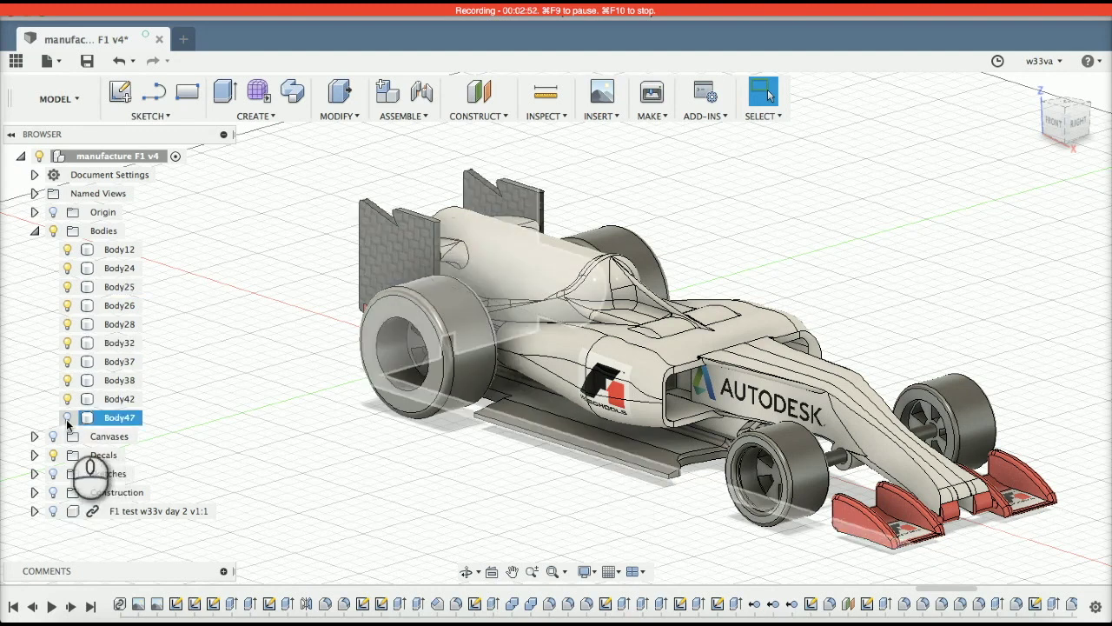
click(67, 420)
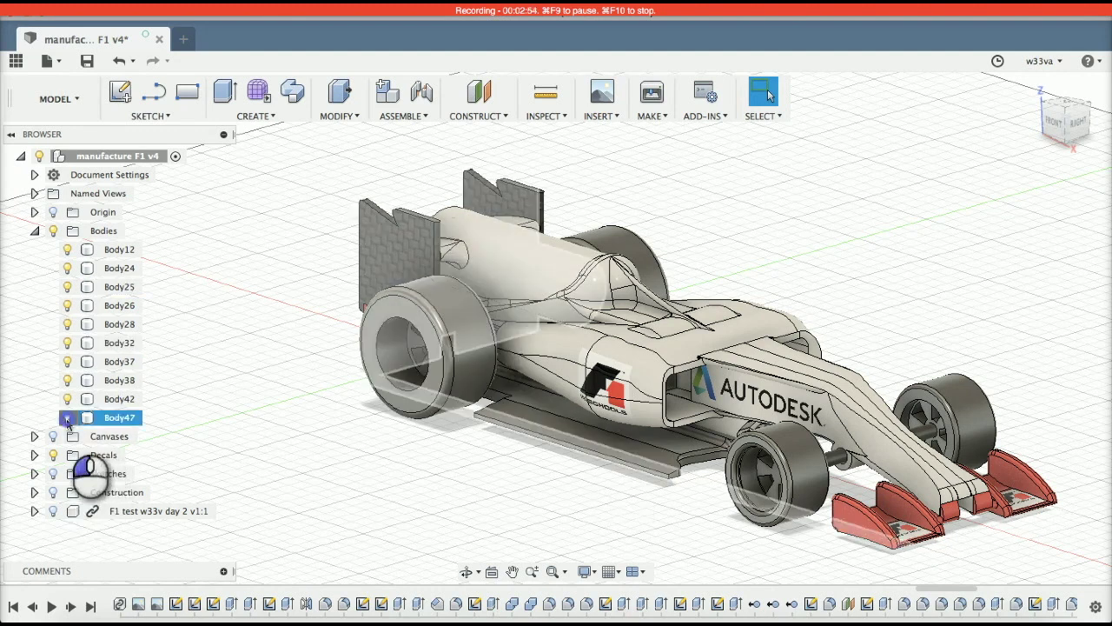
shift+scroll(376, 432, left, 5)
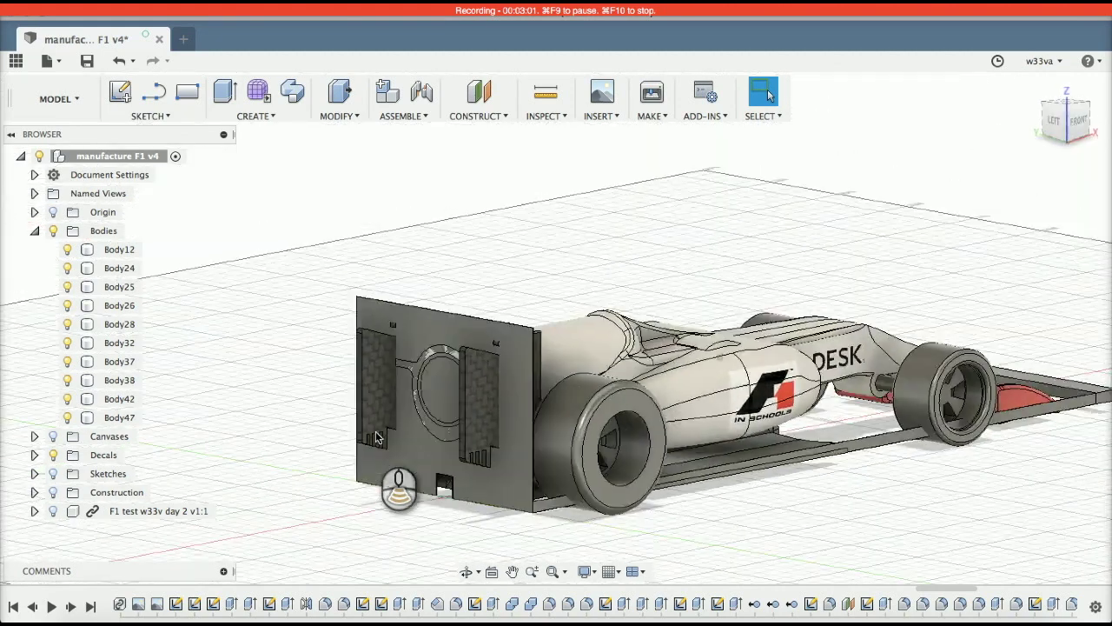
shift+middle_drag(376, 437, 500, 306)
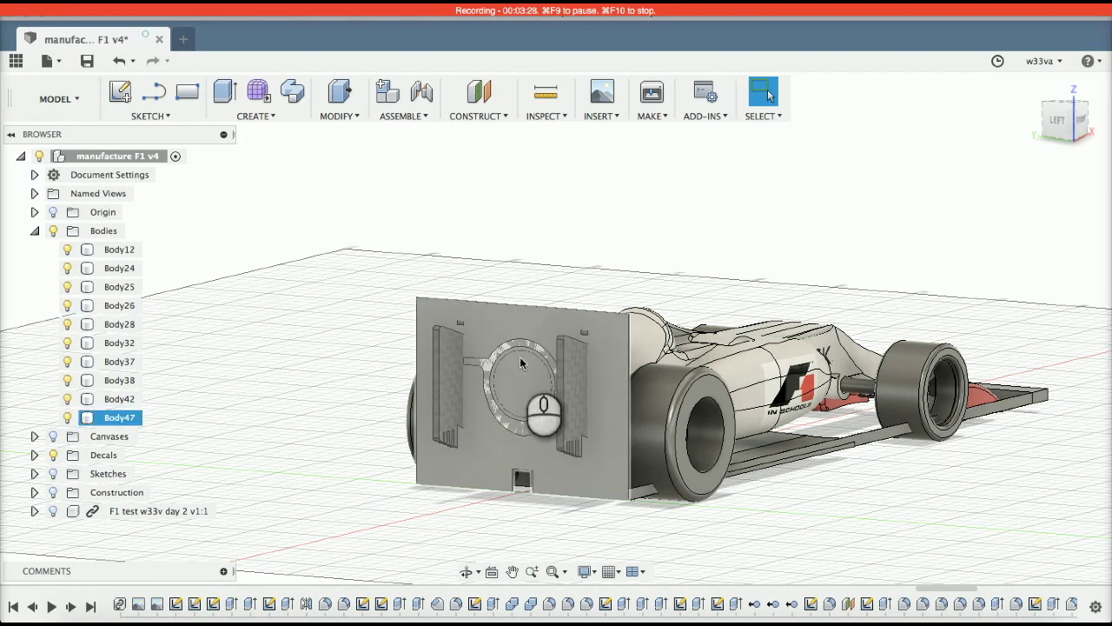
click(519, 361)
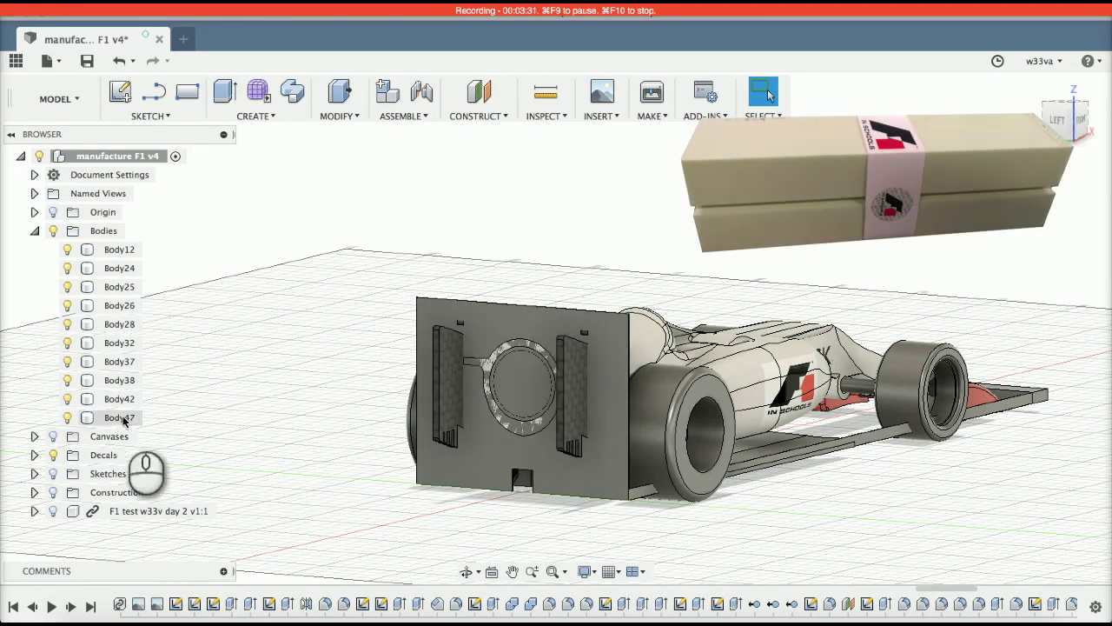
Step: Hide Body42, Body38, Body37, Body32, Body28, Body26, Body25, Body24 and Body12 so that only Body47 is displayed
click(67, 398)
click(68, 380)
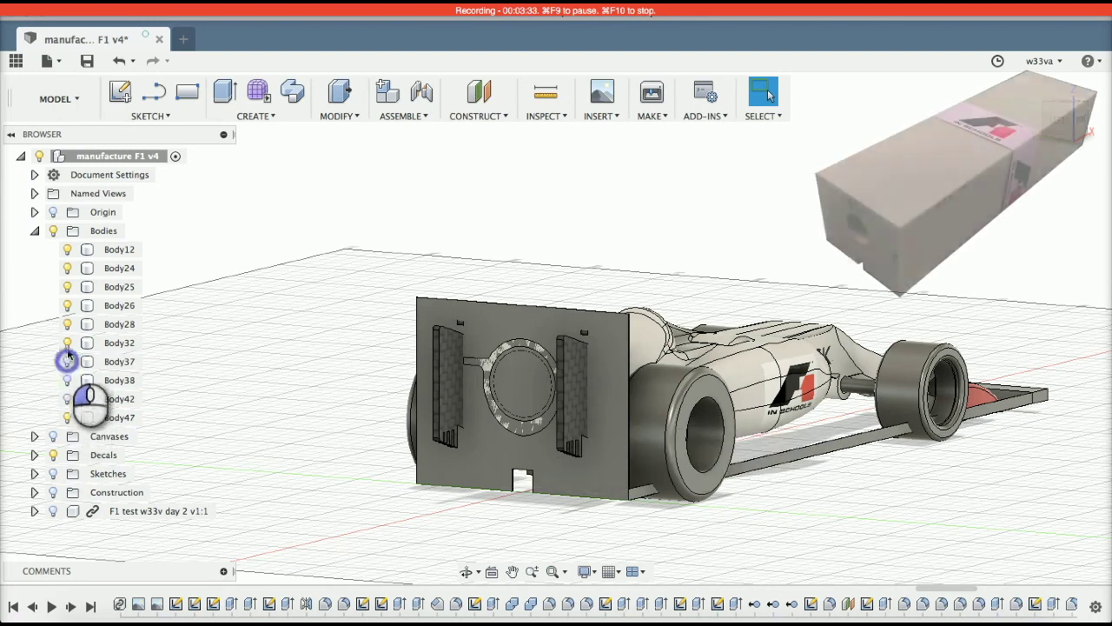
click(67, 361)
click(67, 342)
click(67, 325)
click(67, 305)
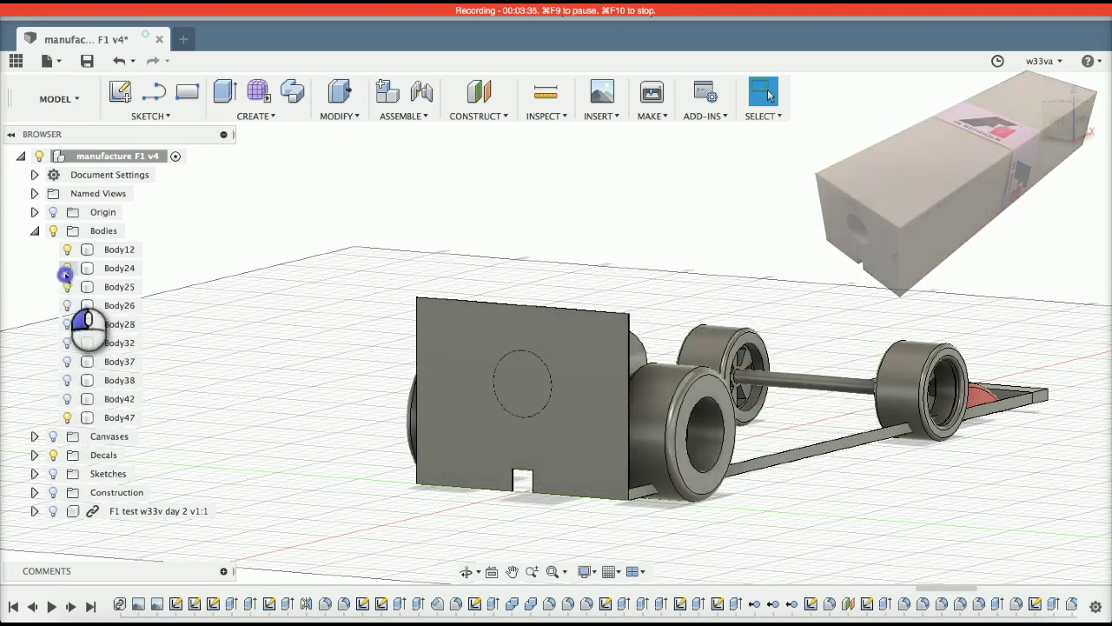
click(67, 287)
click(67, 267)
click(67, 249)
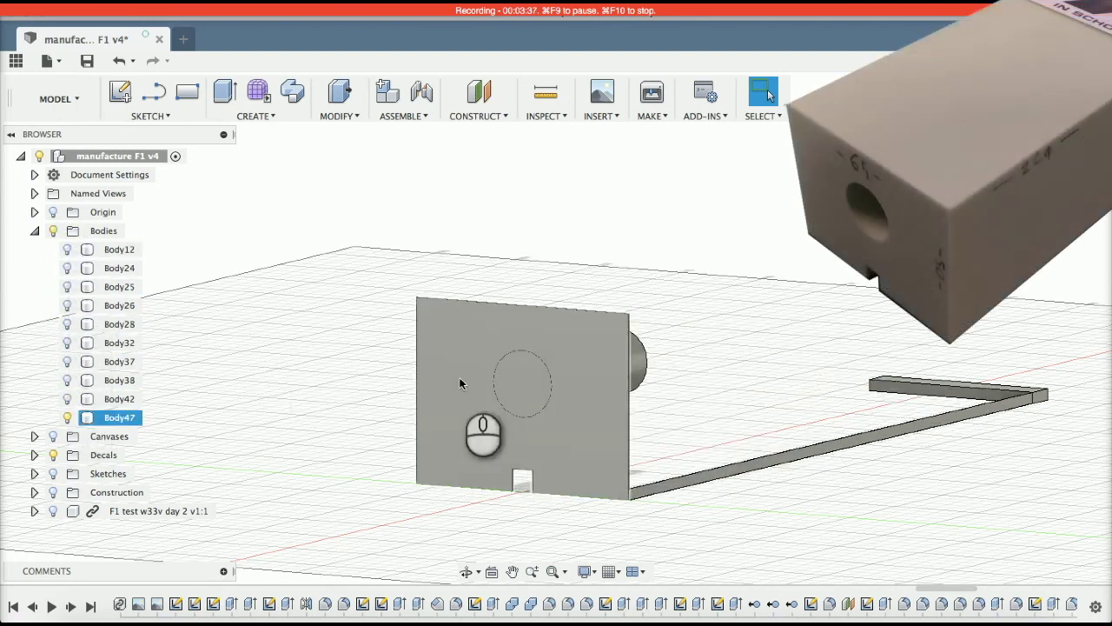
Step: Examine the rear plate, canister cylinder and long base rail of Body47 from the rear, the front and at an angle
shift+scroll(495, 391, right, 10)
shift+scroll(496, 391, right, 2)
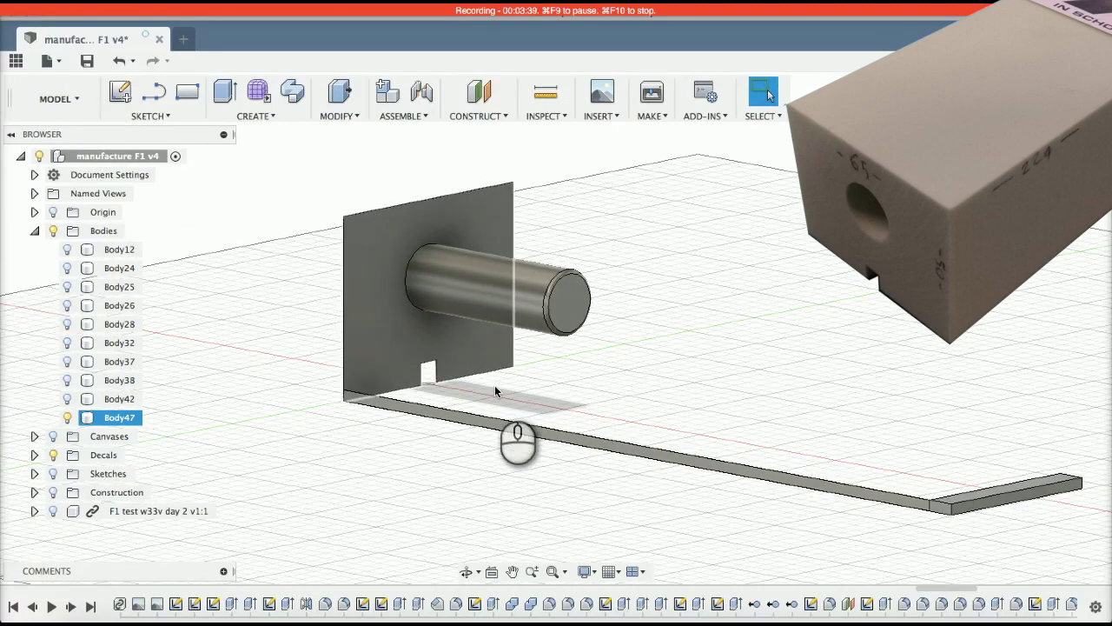
shift+scroll(496, 391, left, 10)
shift+scroll(495, 391, right, 5)
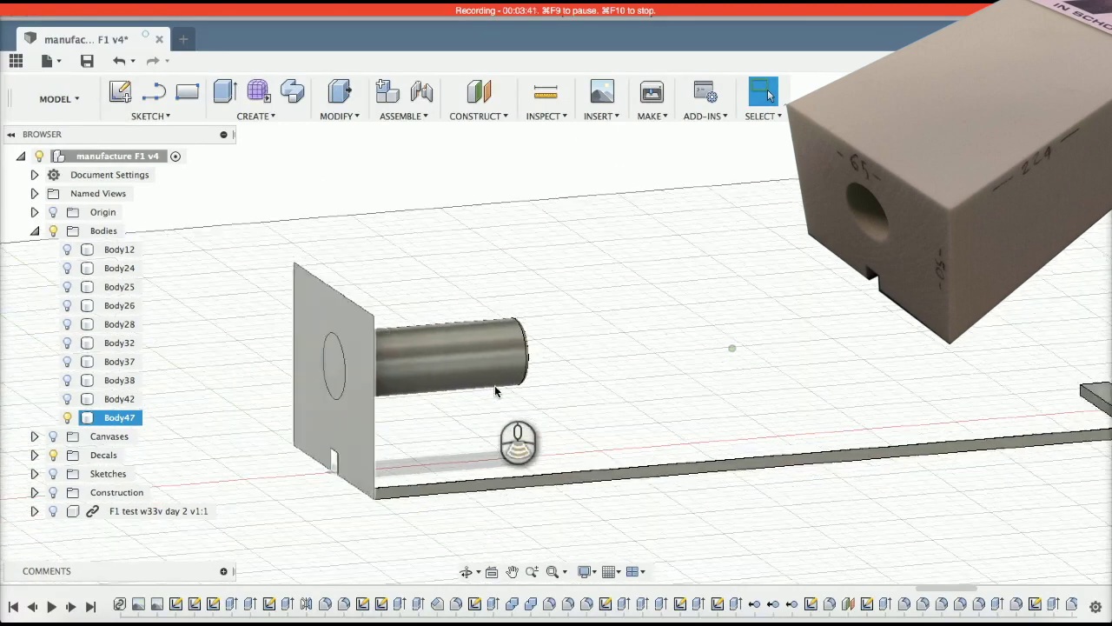
scroll(496, 389, up, 2)
scroll(496, 388, left, 3)
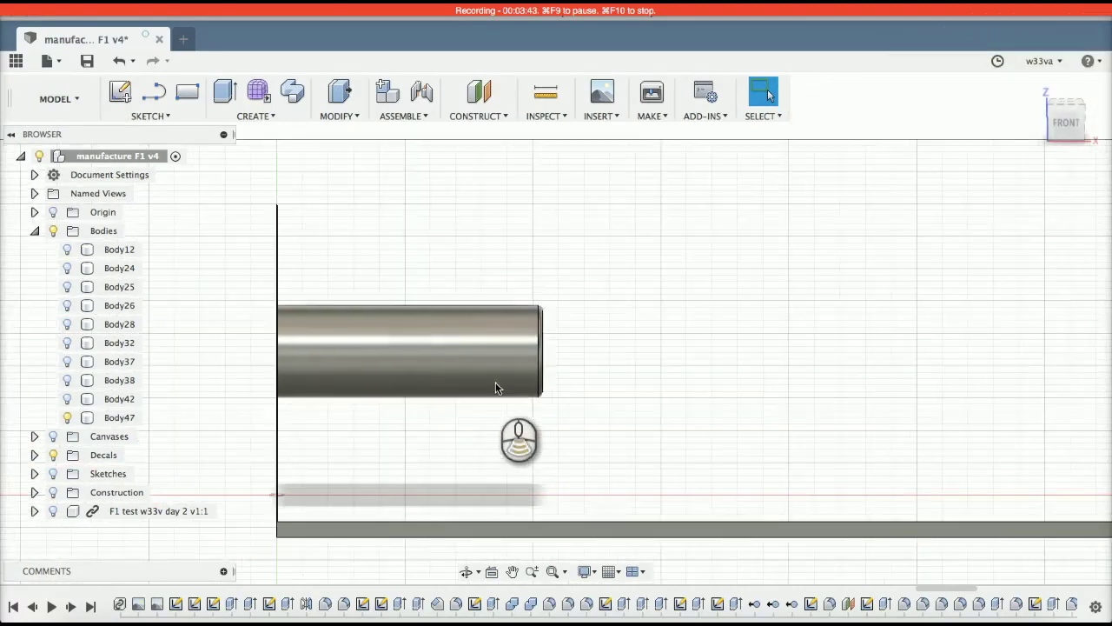
shift+scroll(495, 388, left, 6)
shift+scroll(495, 388, right, 7)
shift+middle_drag(495, 382, 495, 382)
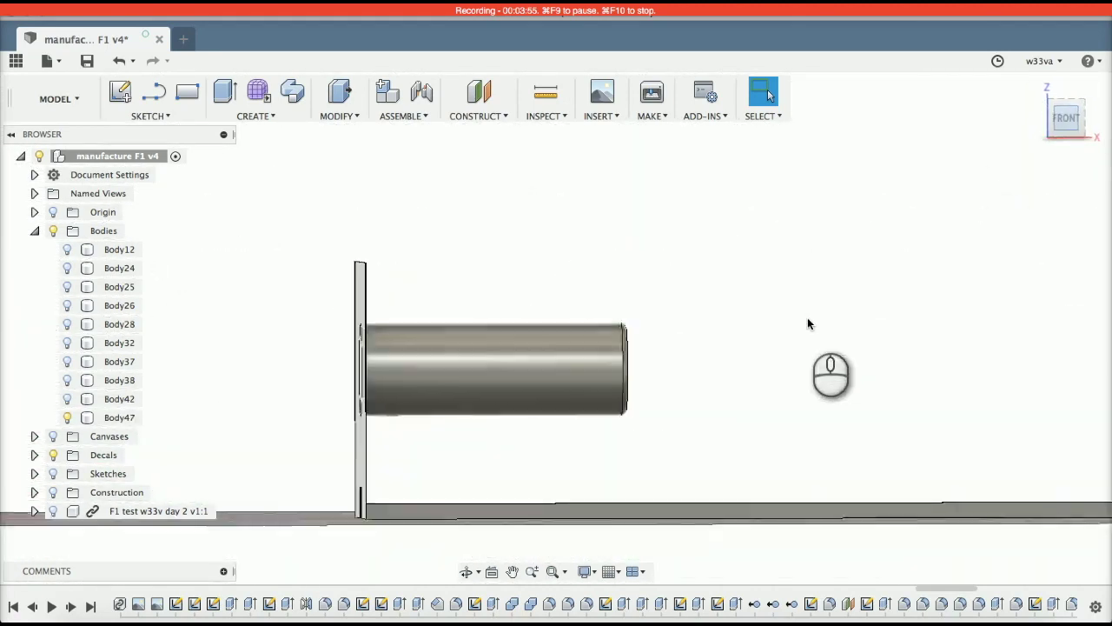
scroll(806, 322, down, 3)
scroll(806, 322, right, 5)
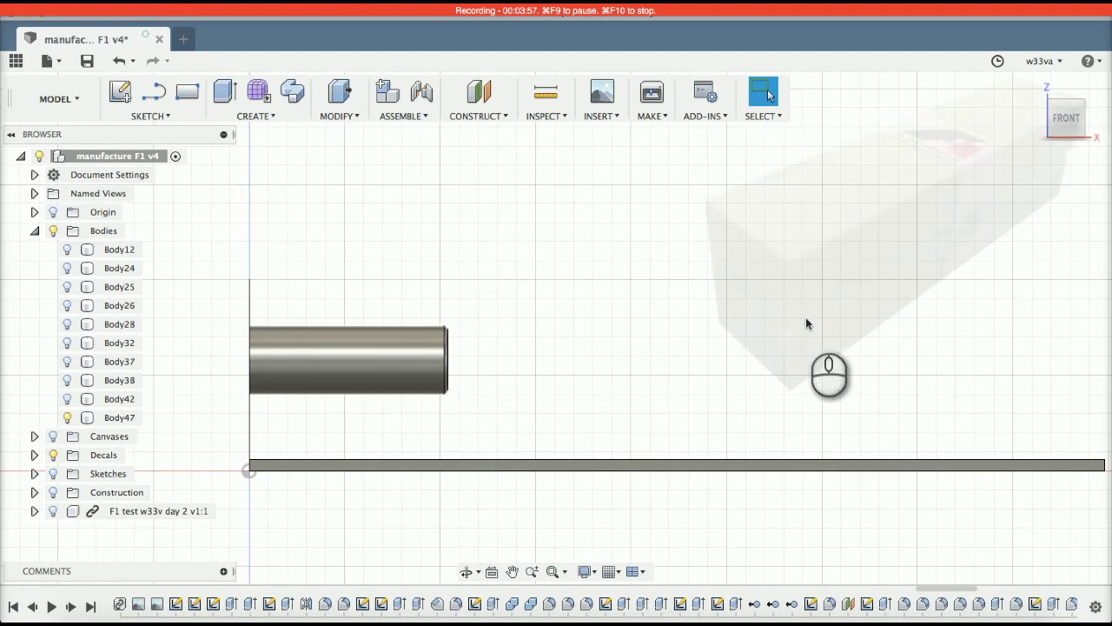
scroll(651, 482, left, 2)
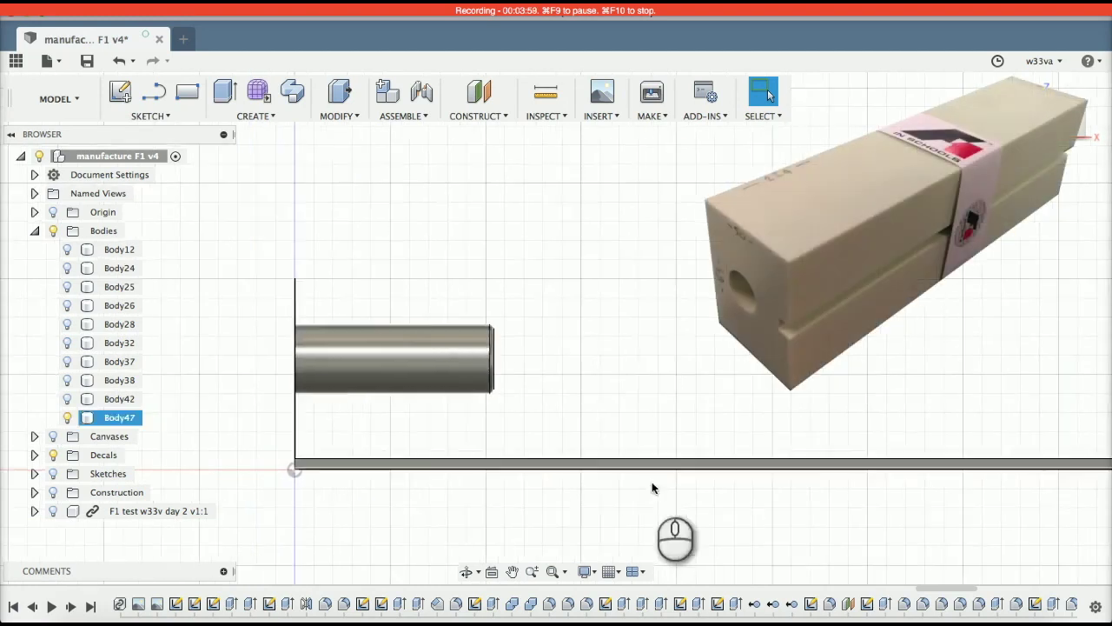
scroll(789, 472, right, 5)
scroll(789, 475, left, 3)
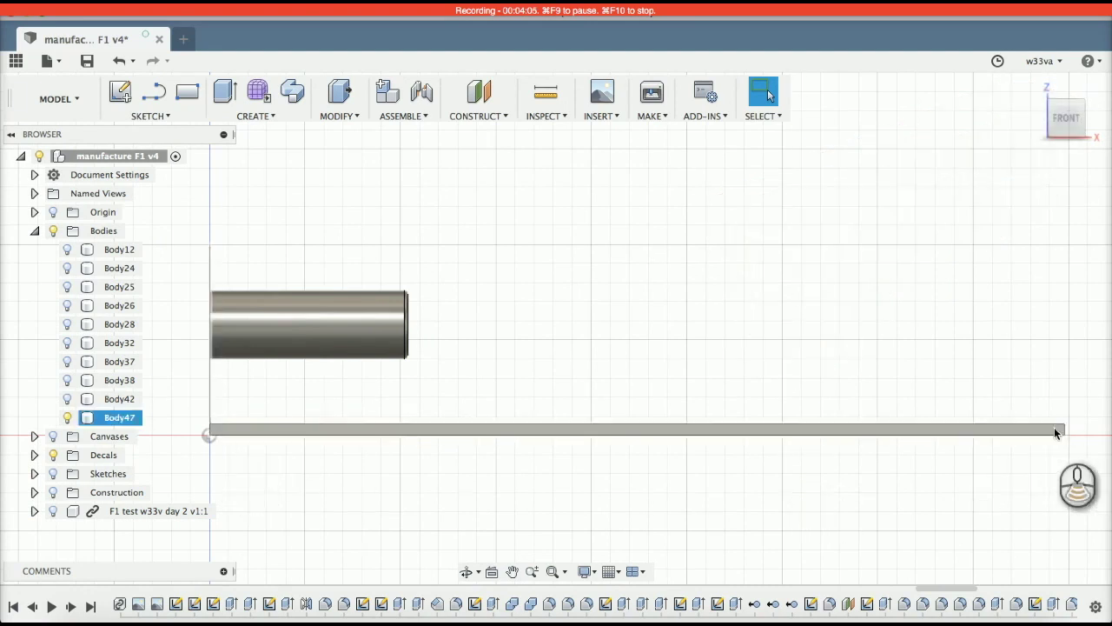
shift+scroll(1055, 433, right, 4)
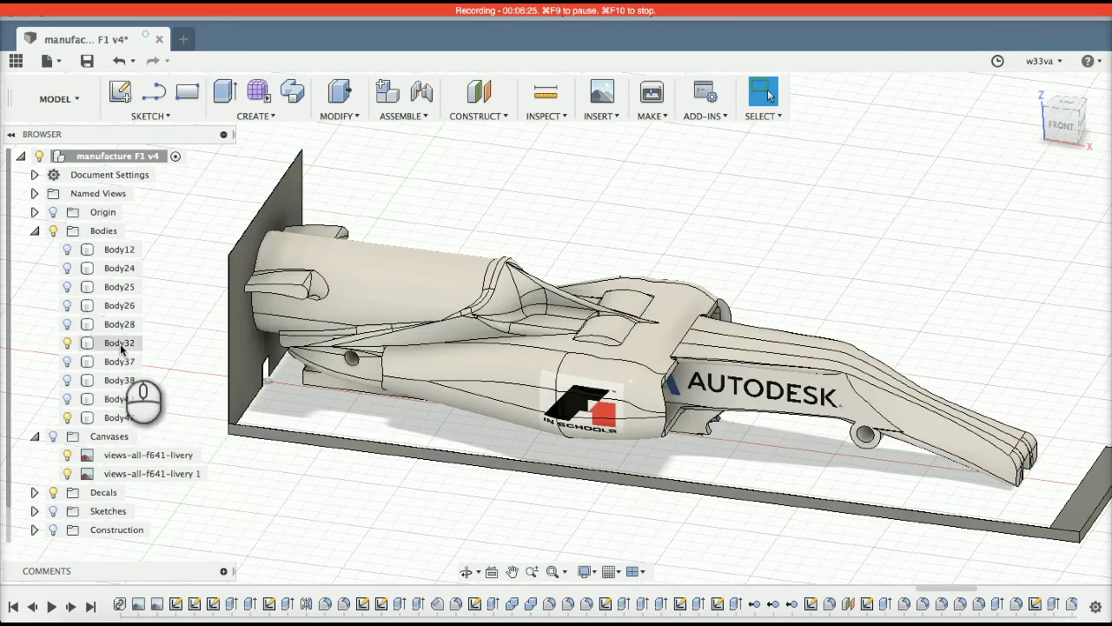
Step: Show the front wing (Body12) and the front wheels (Body24) briefly, and hide both again
click(106, 347)
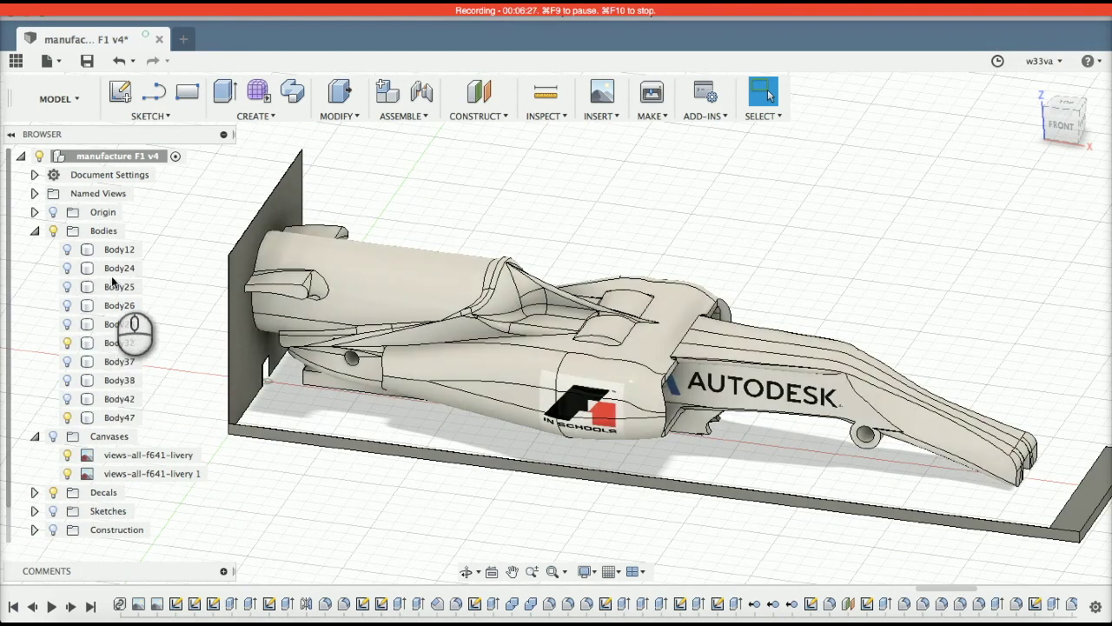
click(67, 250)
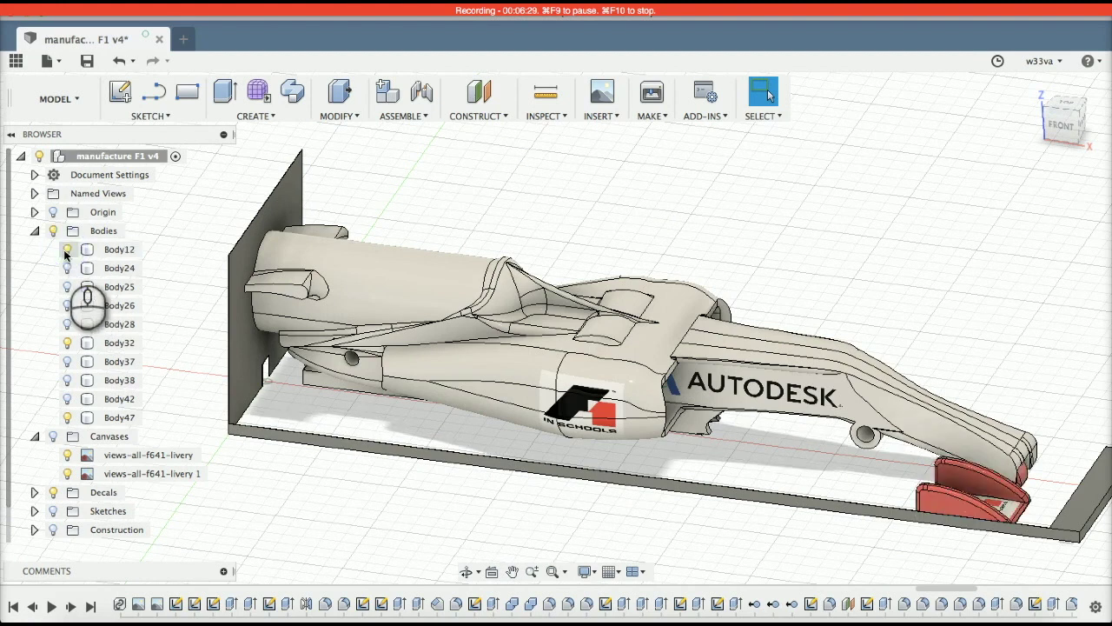
click(67, 267)
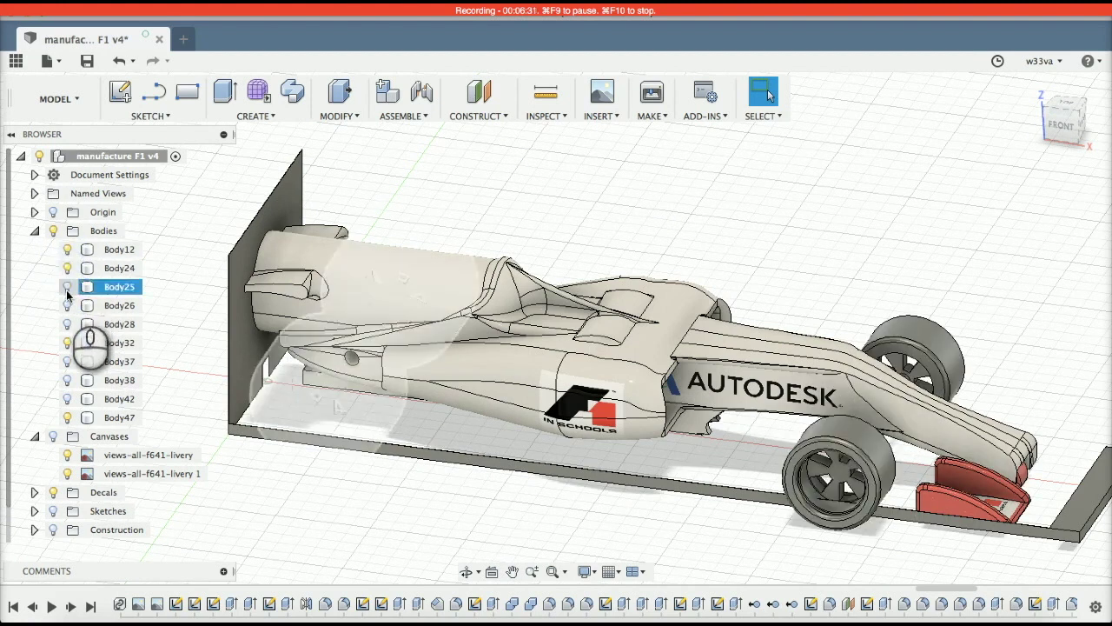
click(67, 267)
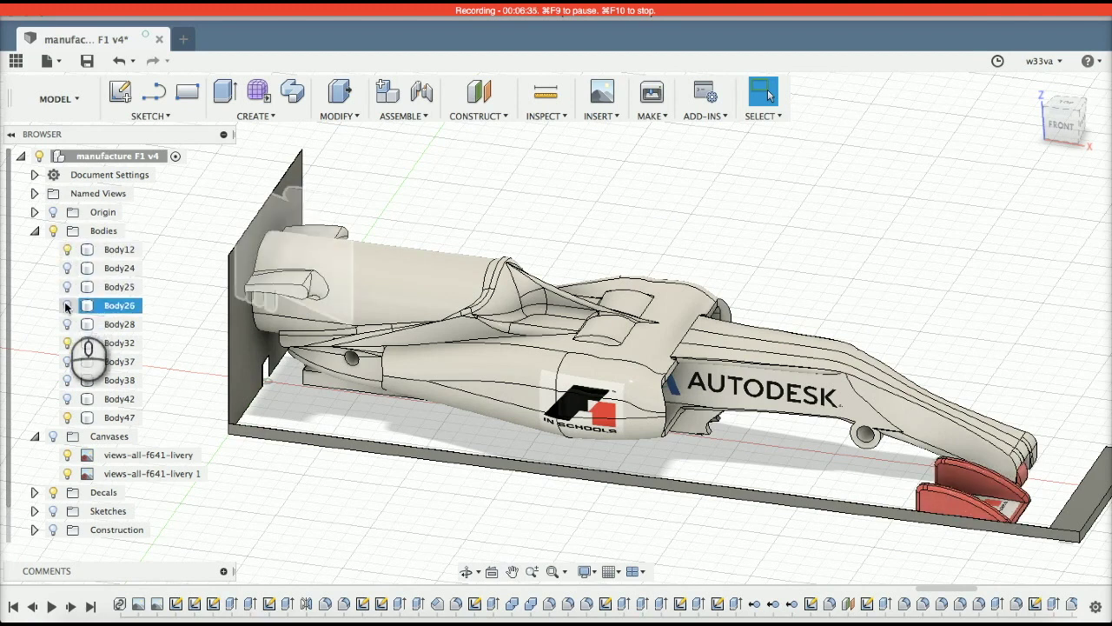
click(67, 250)
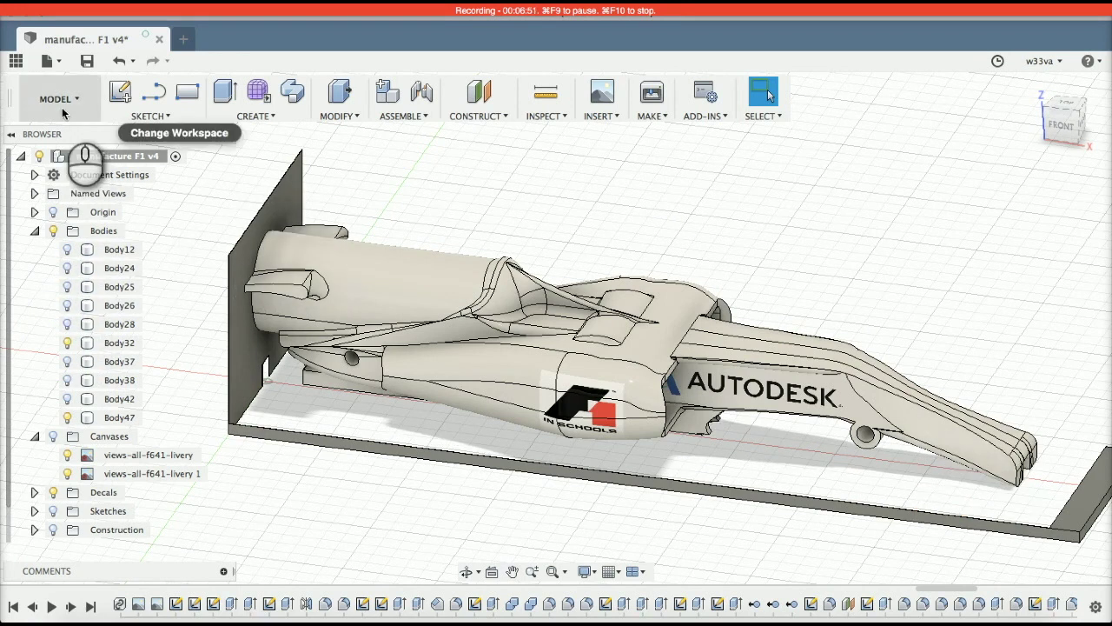
Step: Switch to the Manufacture workspace and create a new milling setup for the car body and its block reference
click(62, 112)
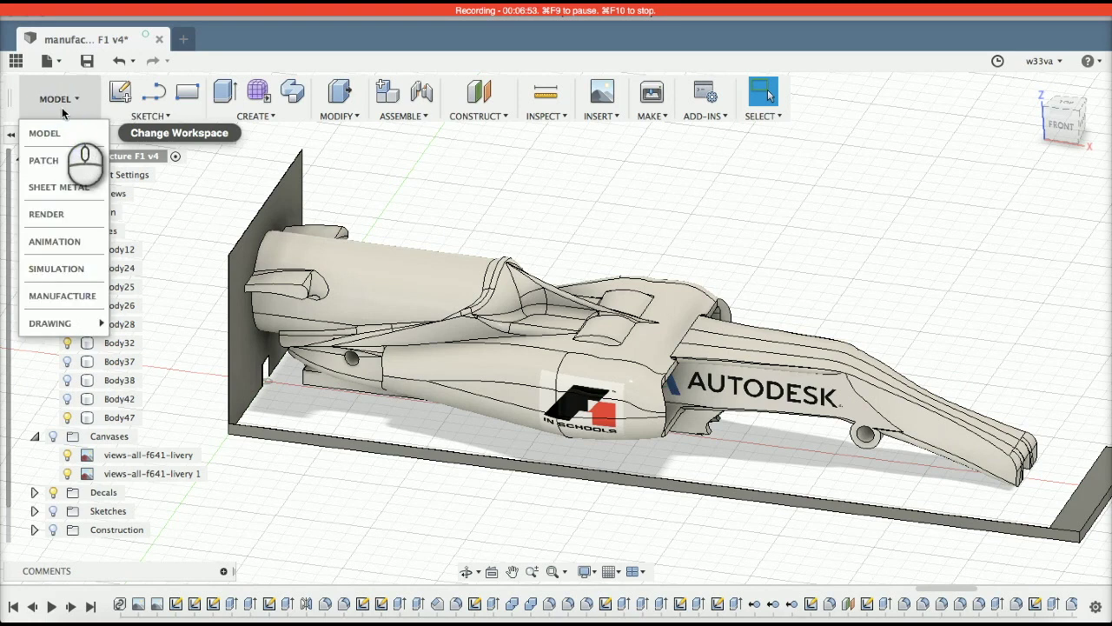
click(62, 296)
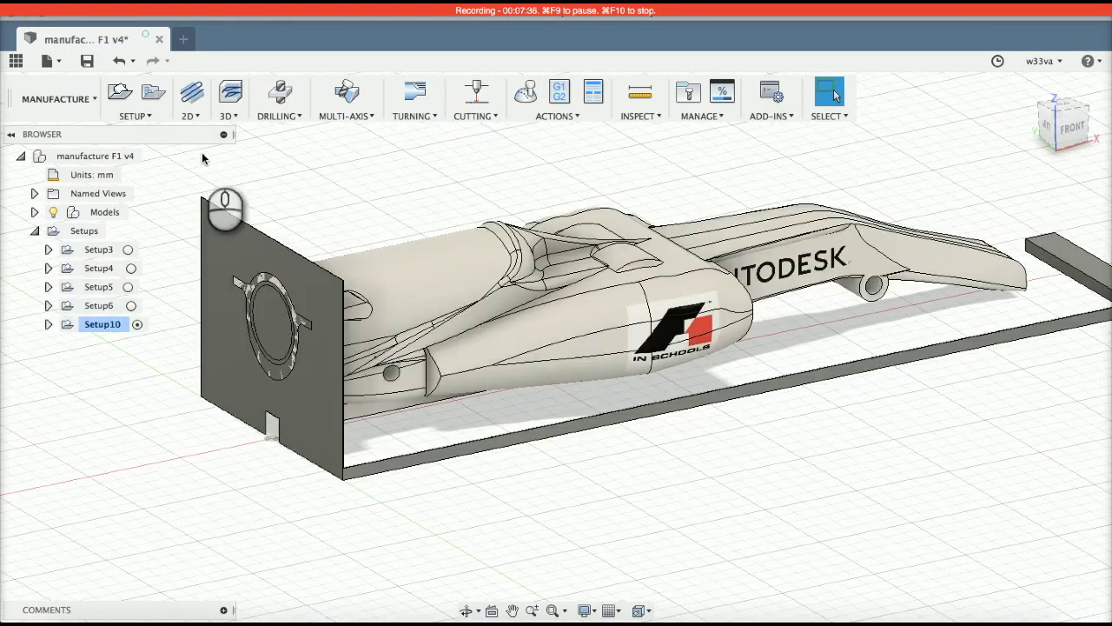
click(136, 122)
click(136, 131)
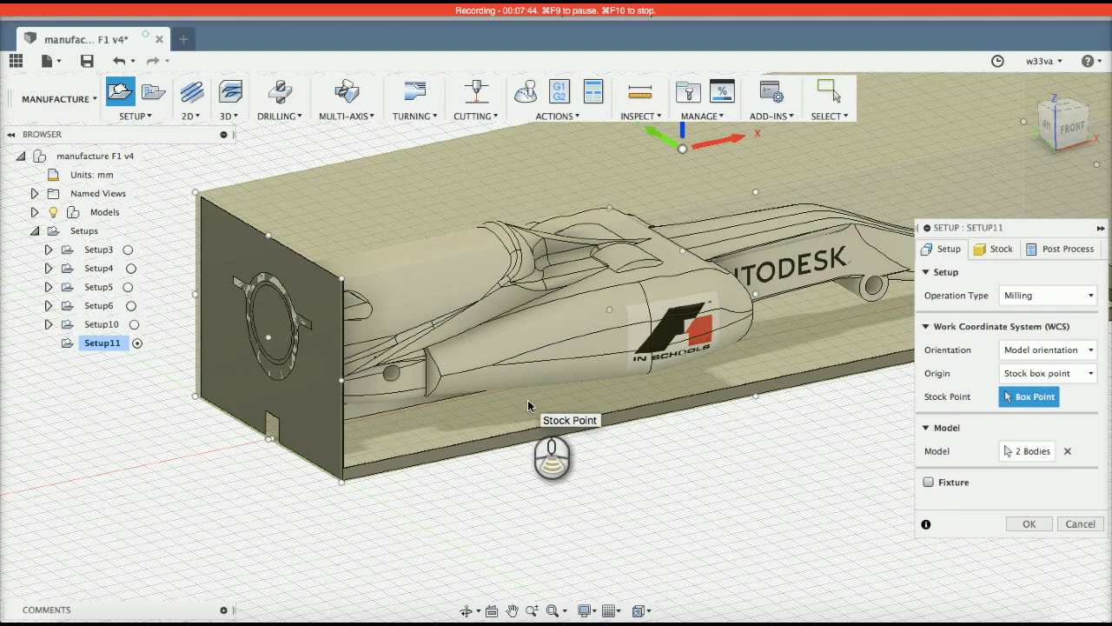
Step: Examine the new setup's stock box and coordinate axes around the car body from the side, from below and in the home view
shift+middle_drag(527, 400, 569, 372)
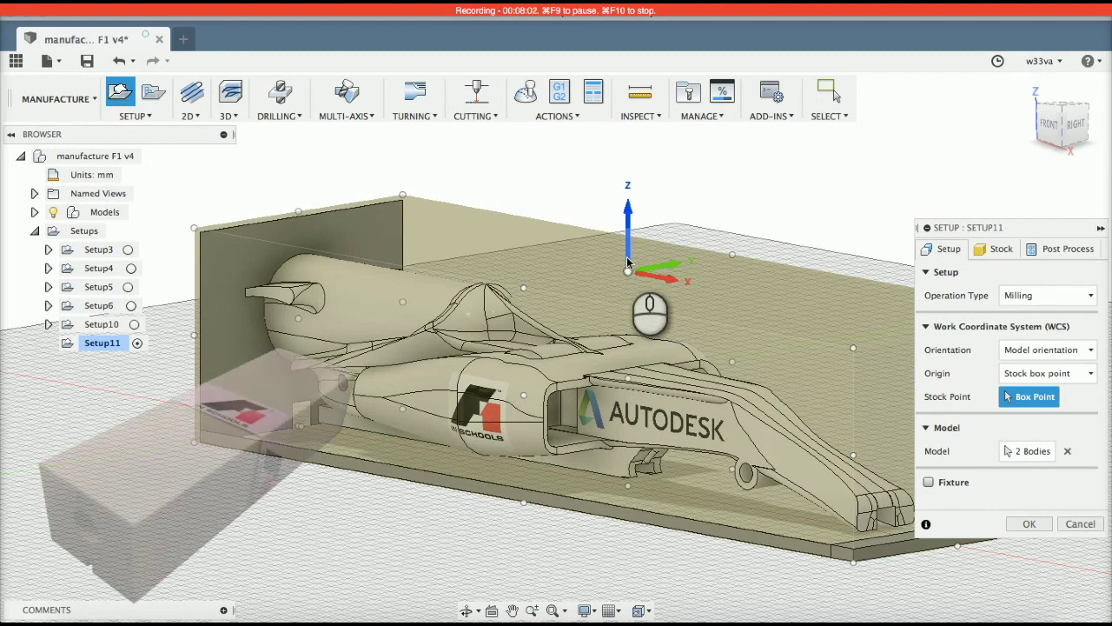
middle_drag(626, 262, 580, 270)
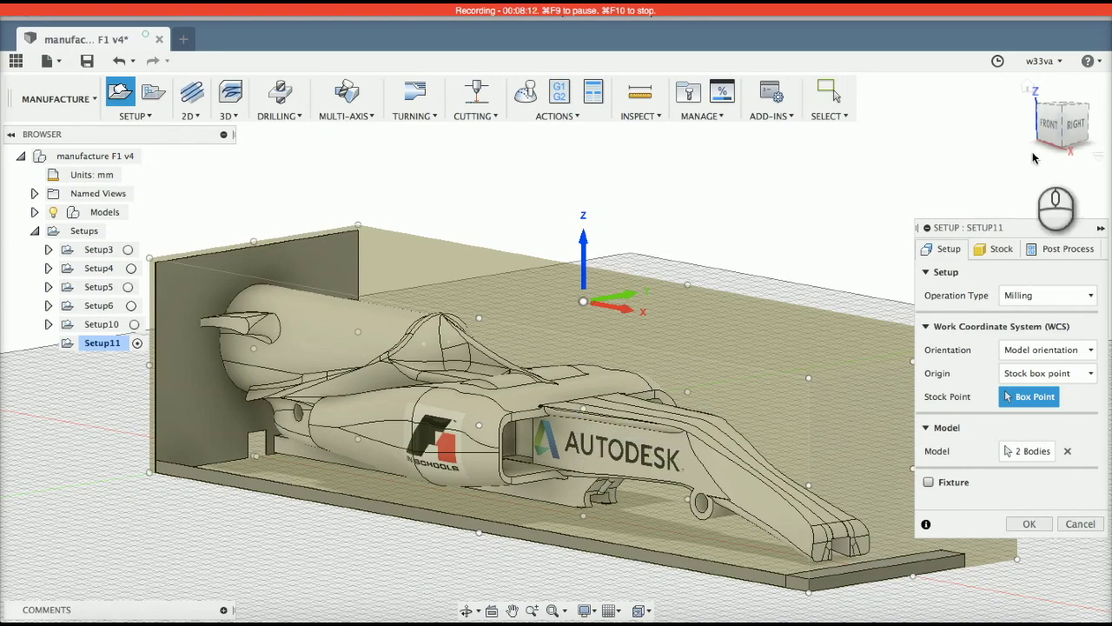
click(1081, 127)
drag(1082, 127, 1101, 106)
click(1061, 139)
click(1063, 138)
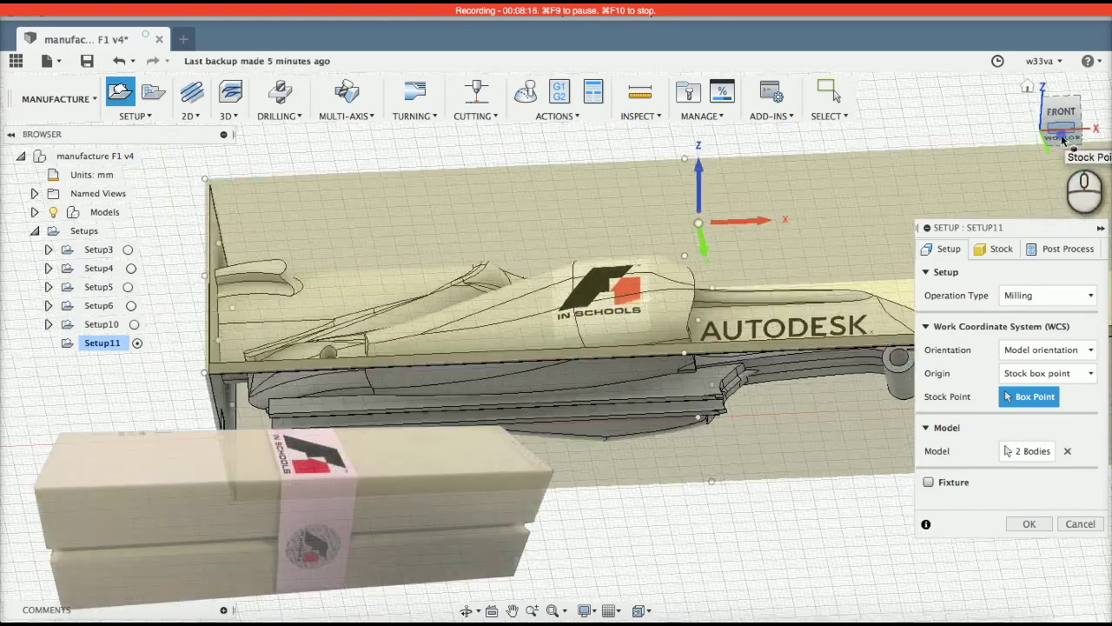
click(1060, 136)
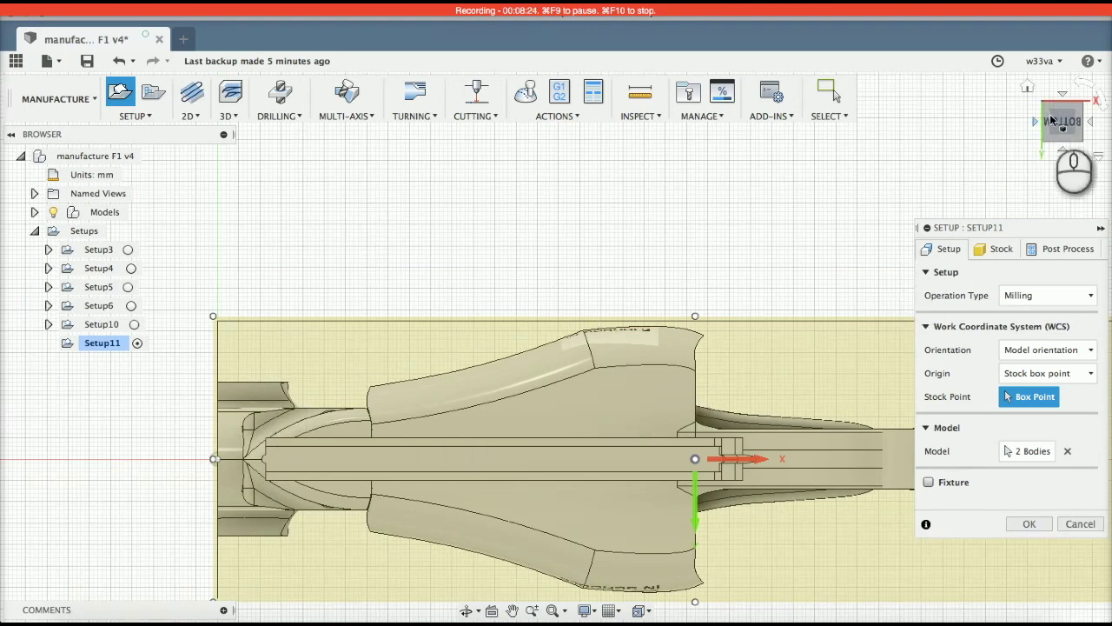
click(1028, 86)
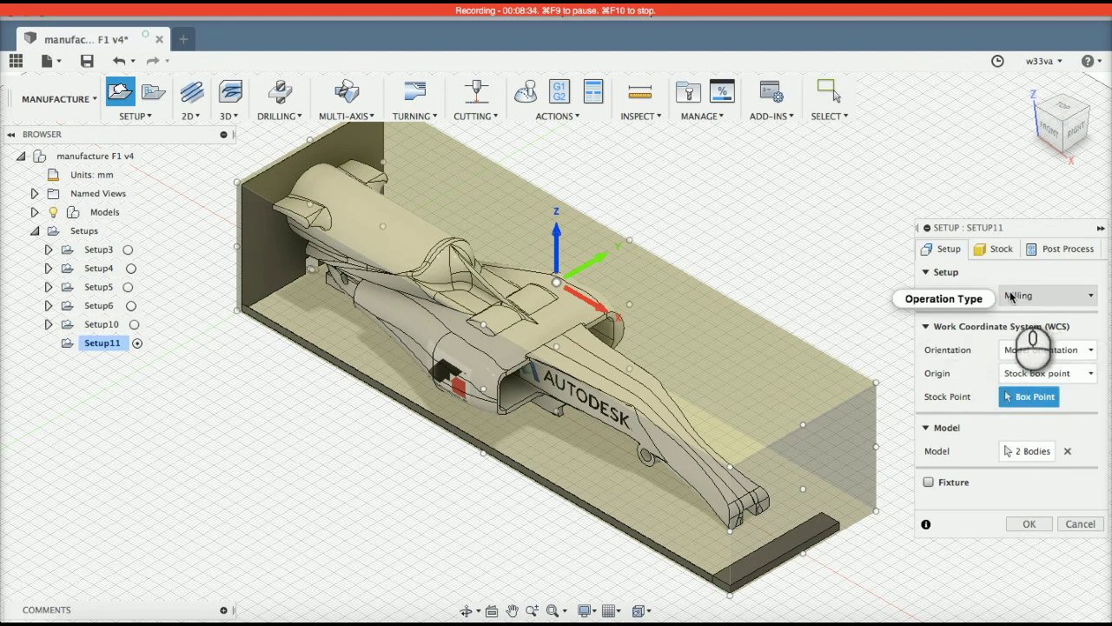
Step: Set the setup's orientation to Select Z axis/plane & X axis and pick a front-facing side face of Body47 as the Z axis
mouse_move(1058, 302)
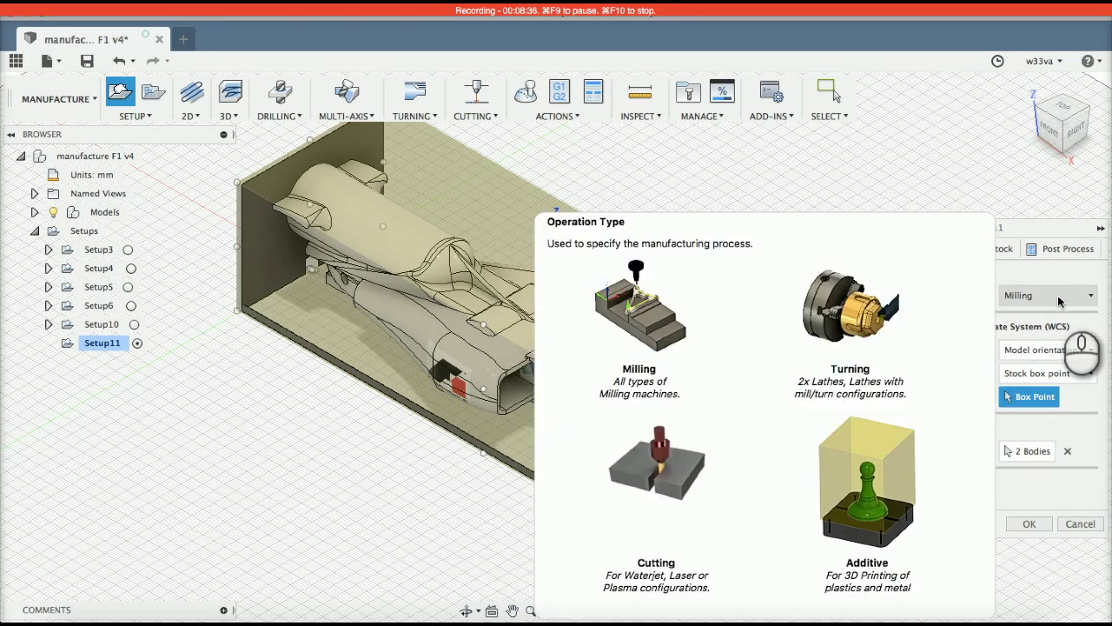
click(1086, 350)
mouse_move(1013, 395)
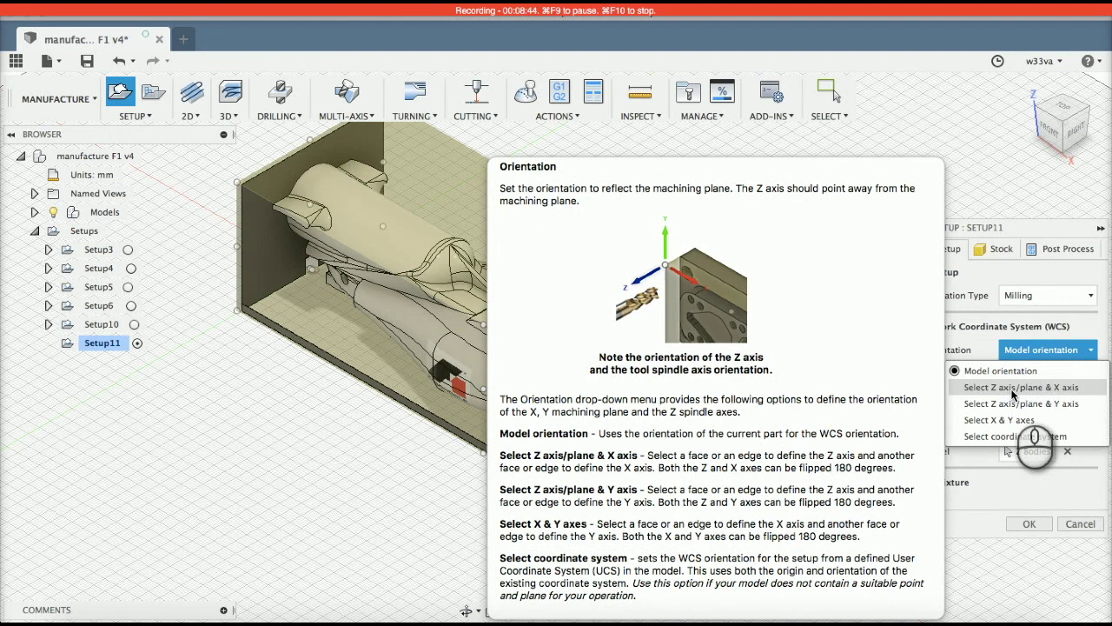
click(1013, 396)
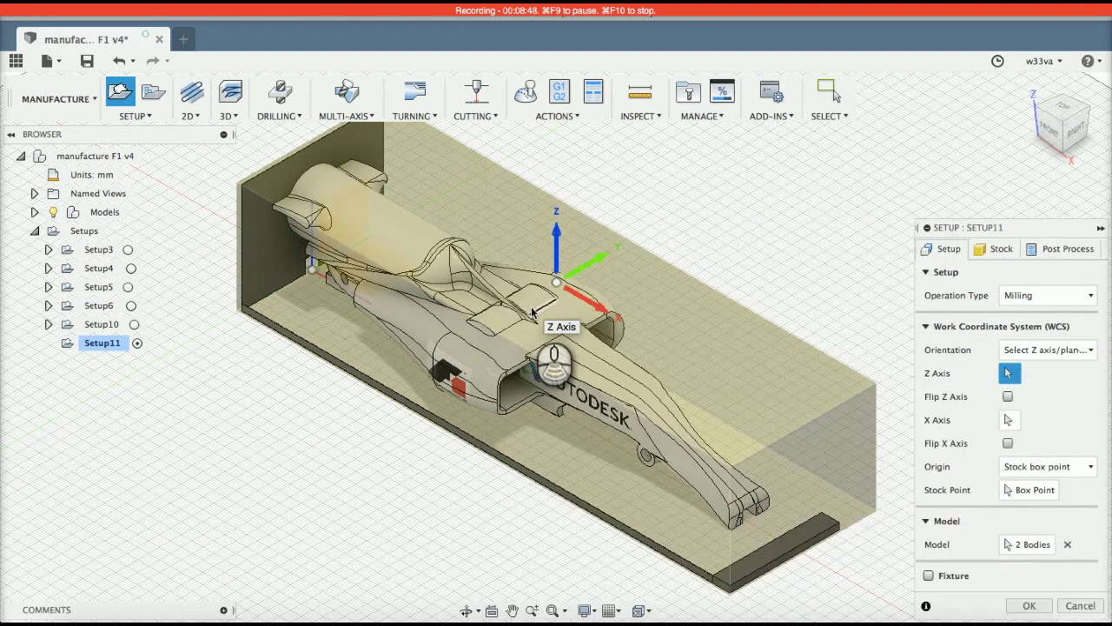
scroll(531, 306, up, 10)
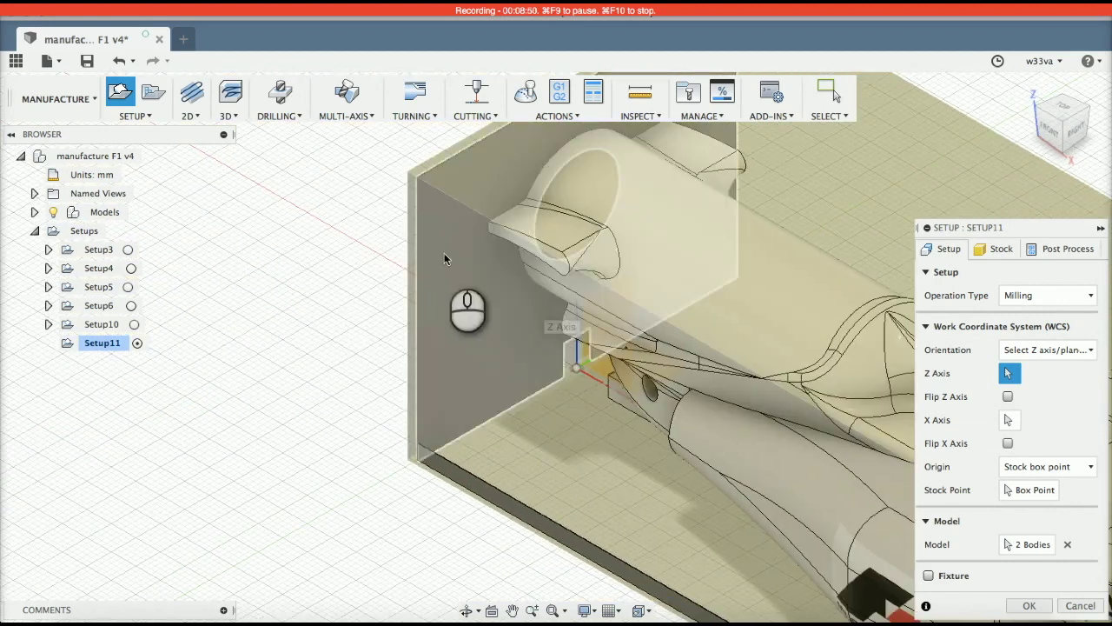
click(549, 258)
scroll(553, 307, down, 8)
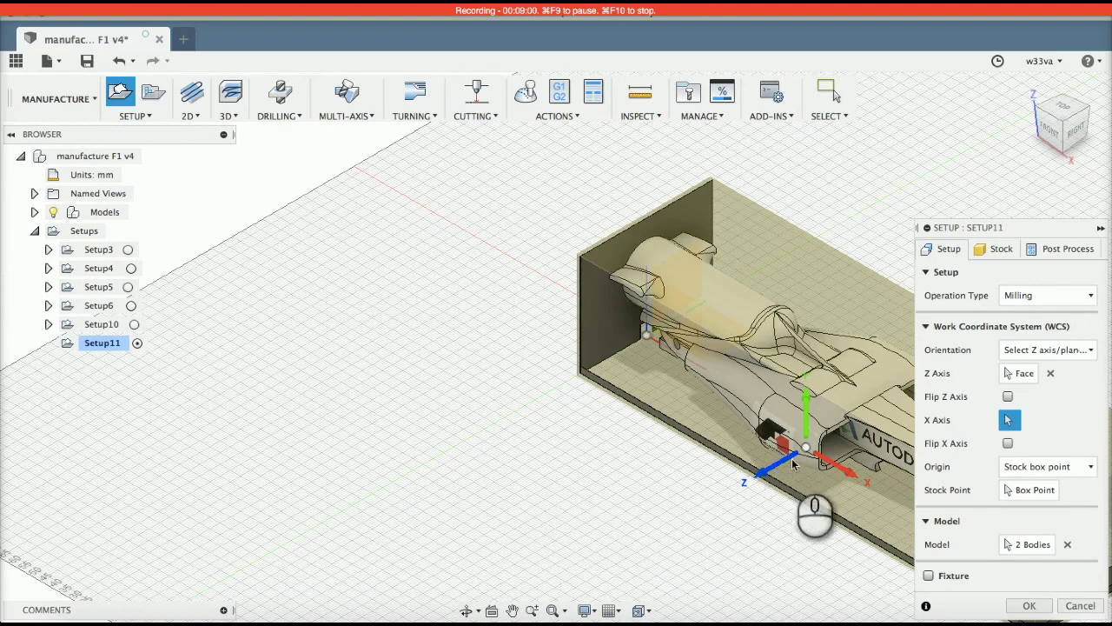
scroll(668, 481, down, 1)
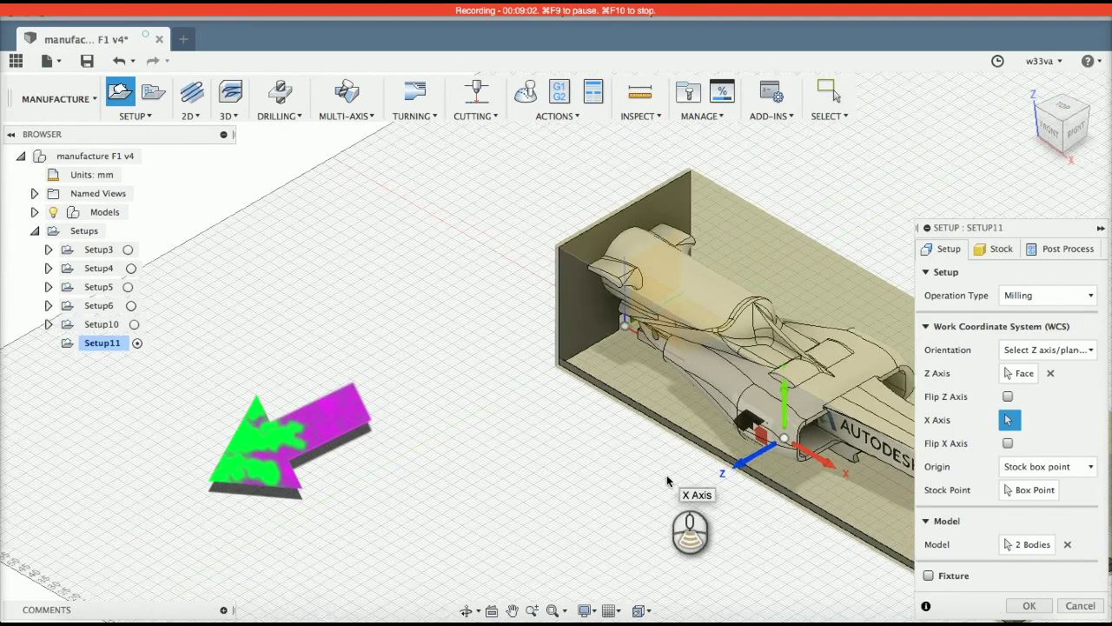
Step: Place the setup's origin on the stock box's upper corner at the car's rear end, on the front-facing side
scroll(668, 476, right, 5)
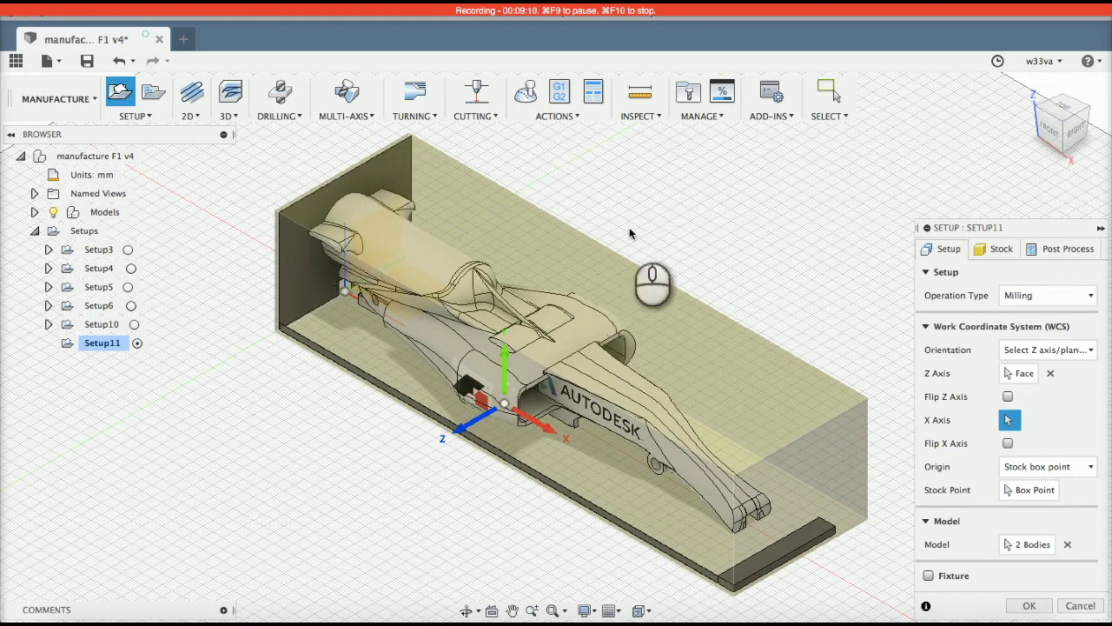
drag(1052, 134, 1097, 73)
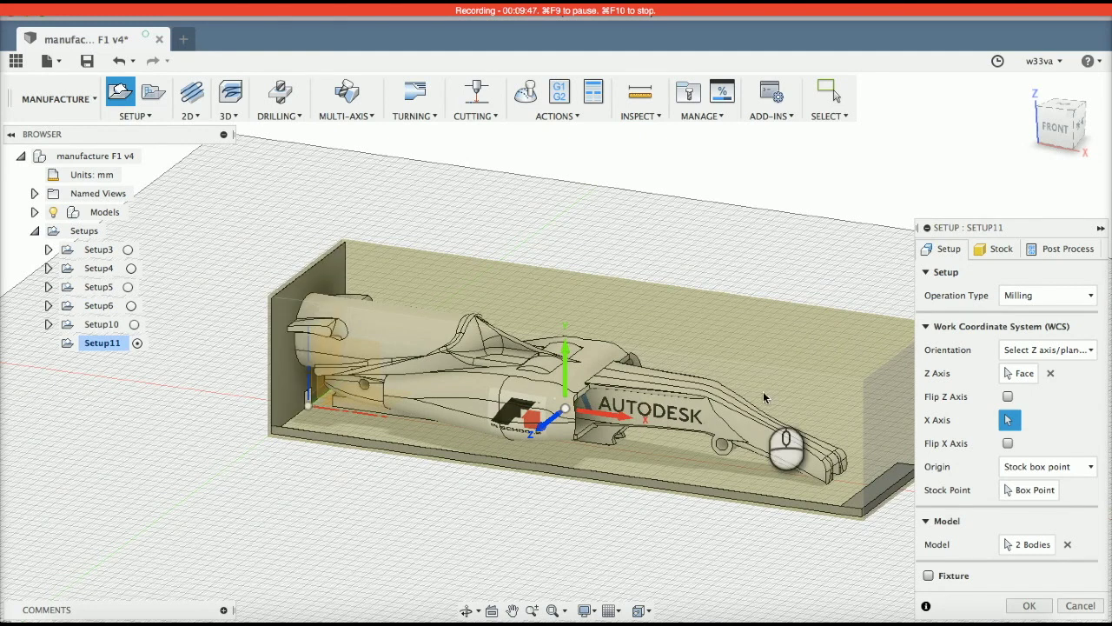
click(1032, 489)
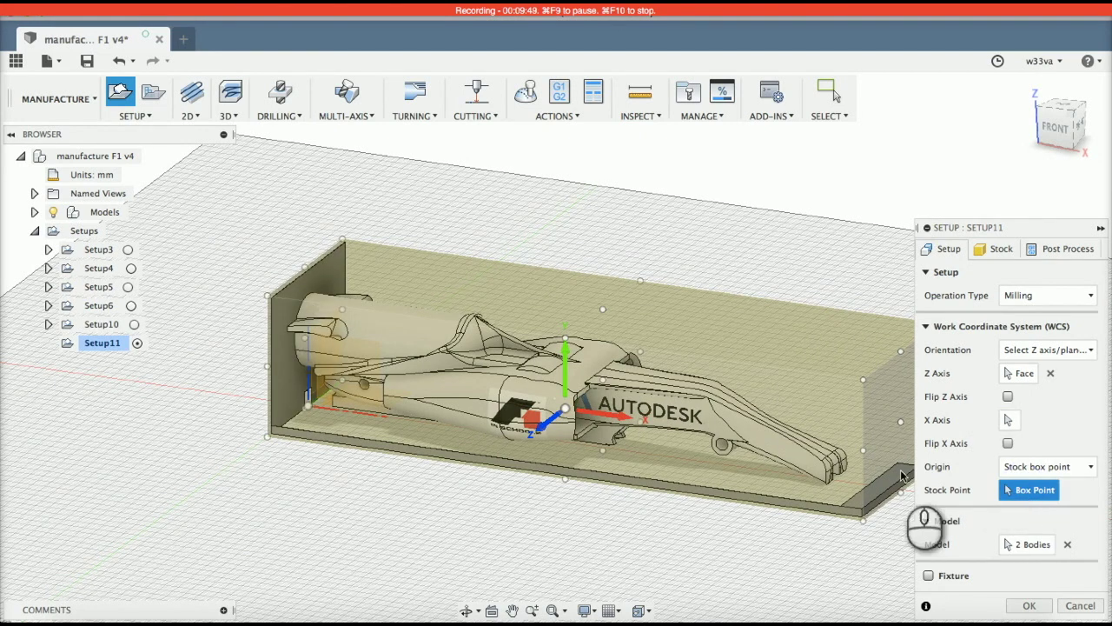
click(268, 298)
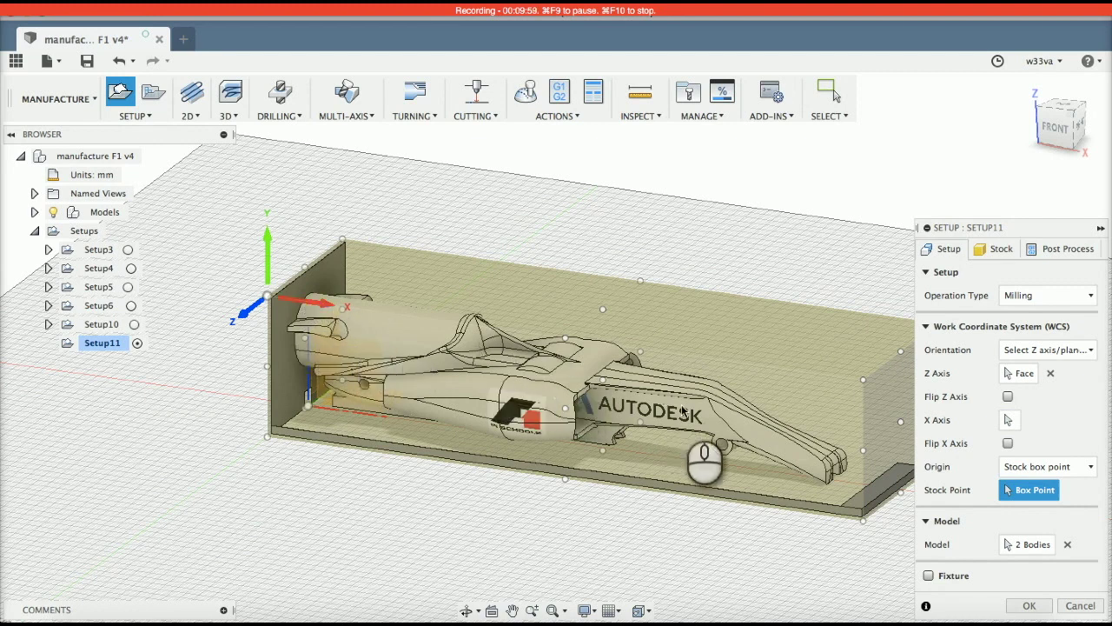
Step: Clear the setup's model selection and pick only the car body (Body32) as the model
click(1033, 543)
click(1067, 543)
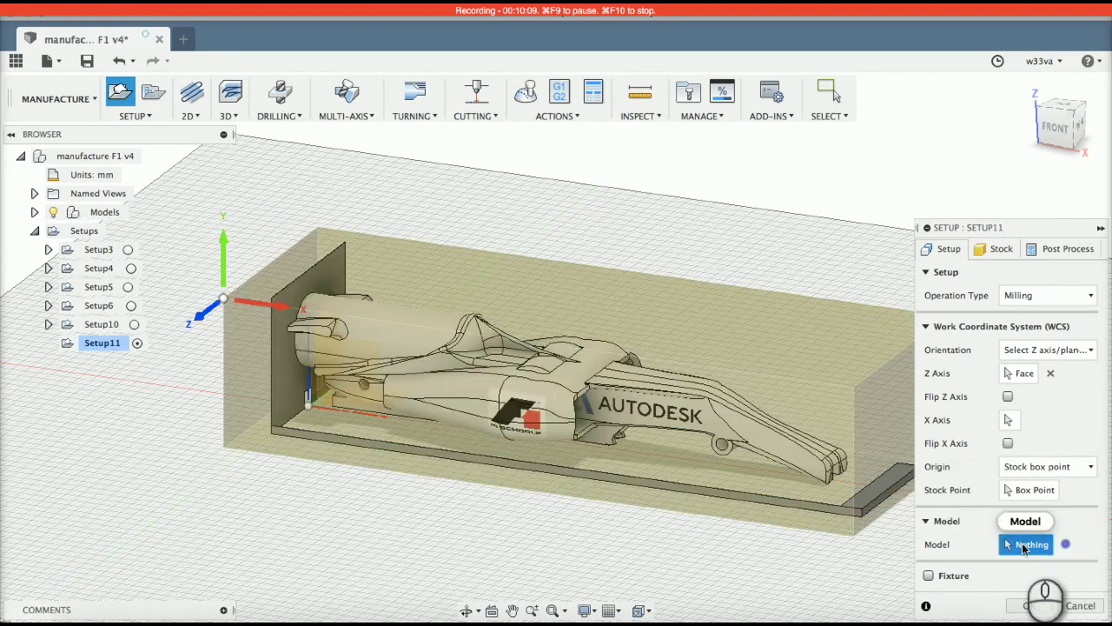
click(756, 434)
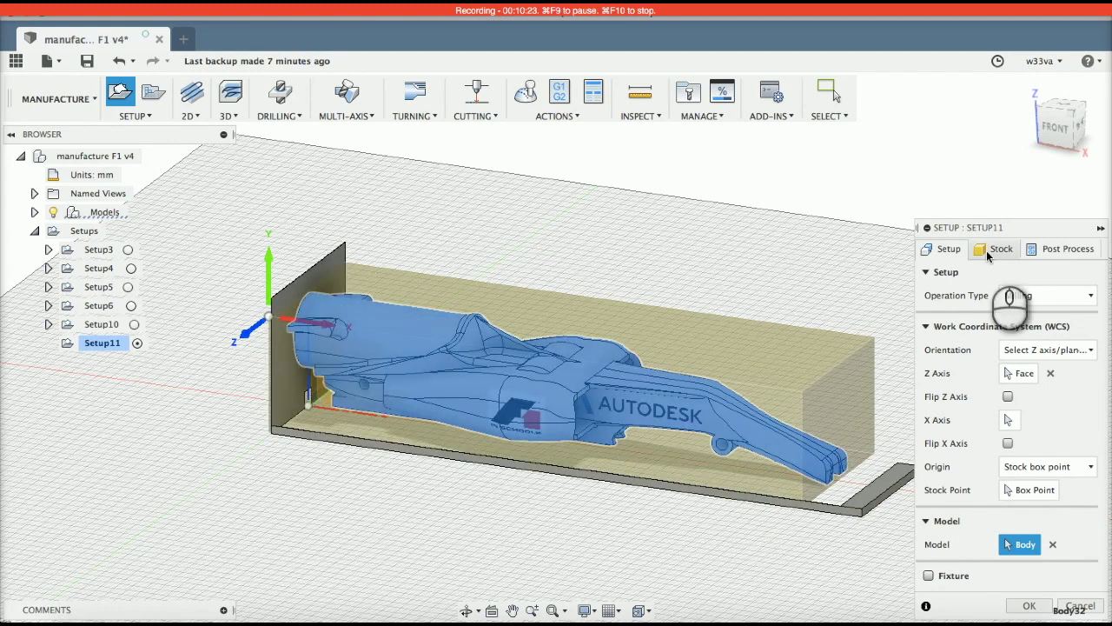
Step: Change the stock mode to Fixed size box and set its width (X) to 224 mm
click(991, 250)
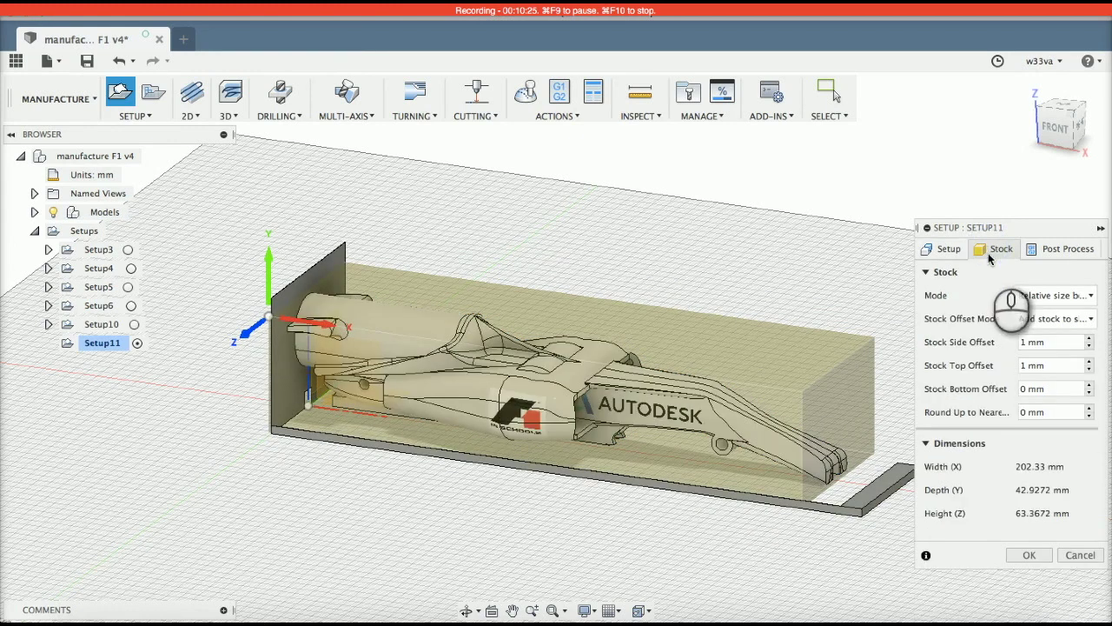
click(1059, 296)
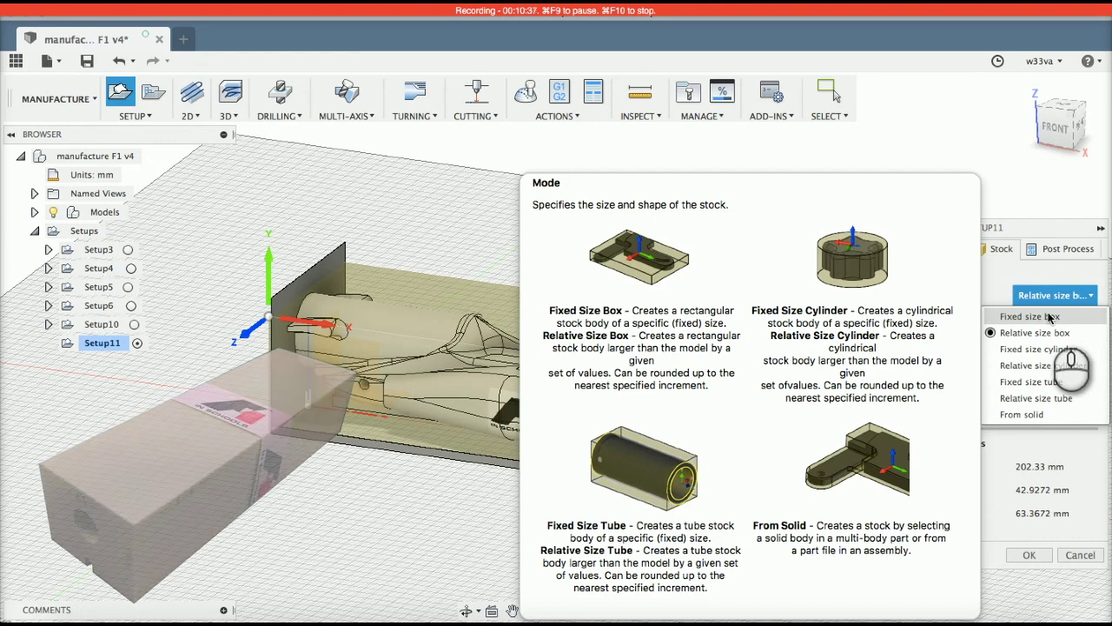
click(1048, 317)
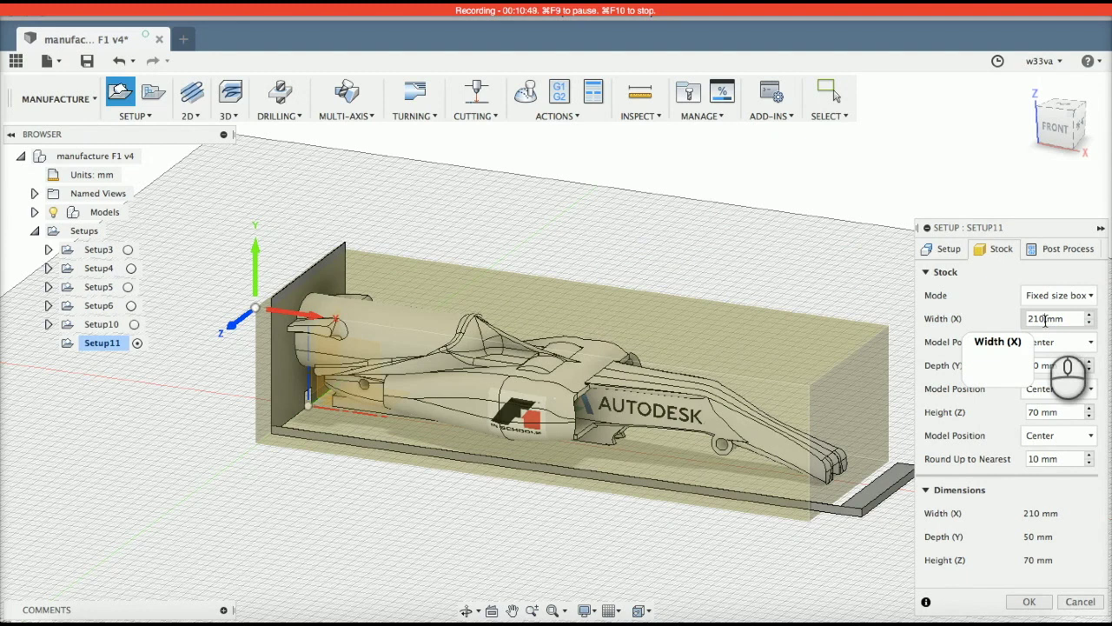
drag(1045, 318, 1023, 321)
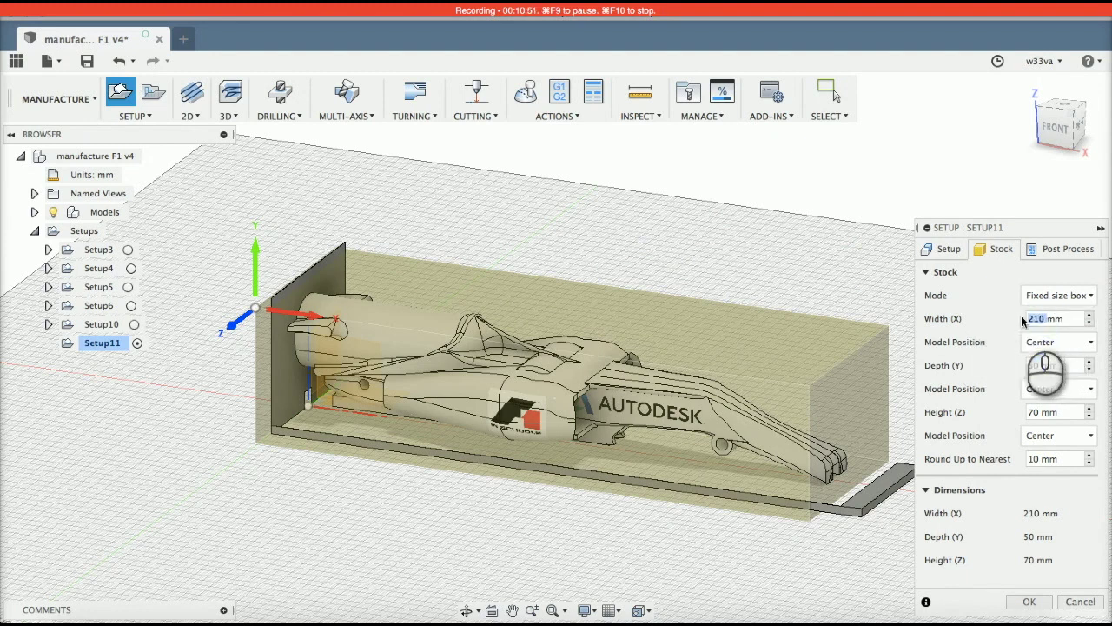
text(224)
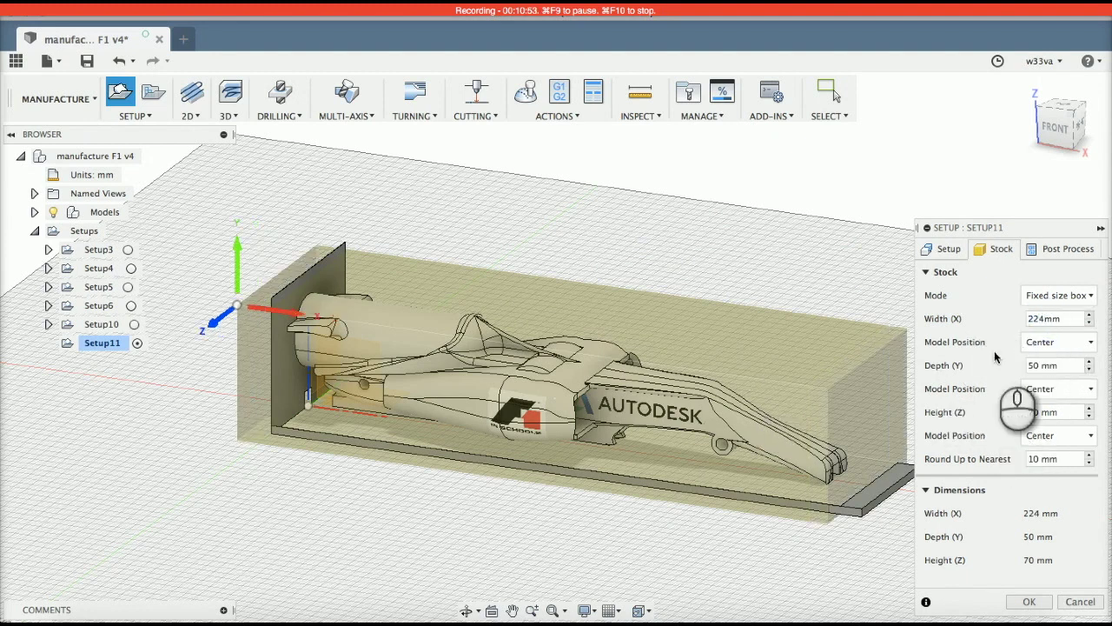
Step: Set the model position along the stock's width to Offset from right side (+X)
click(1061, 132)
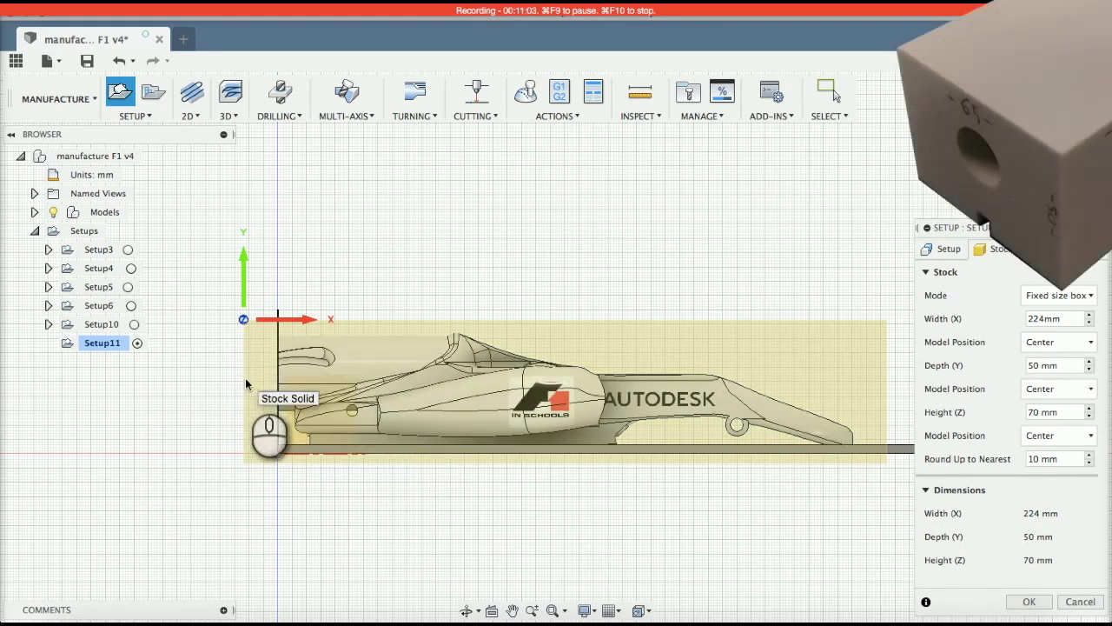
click(1087, 344)
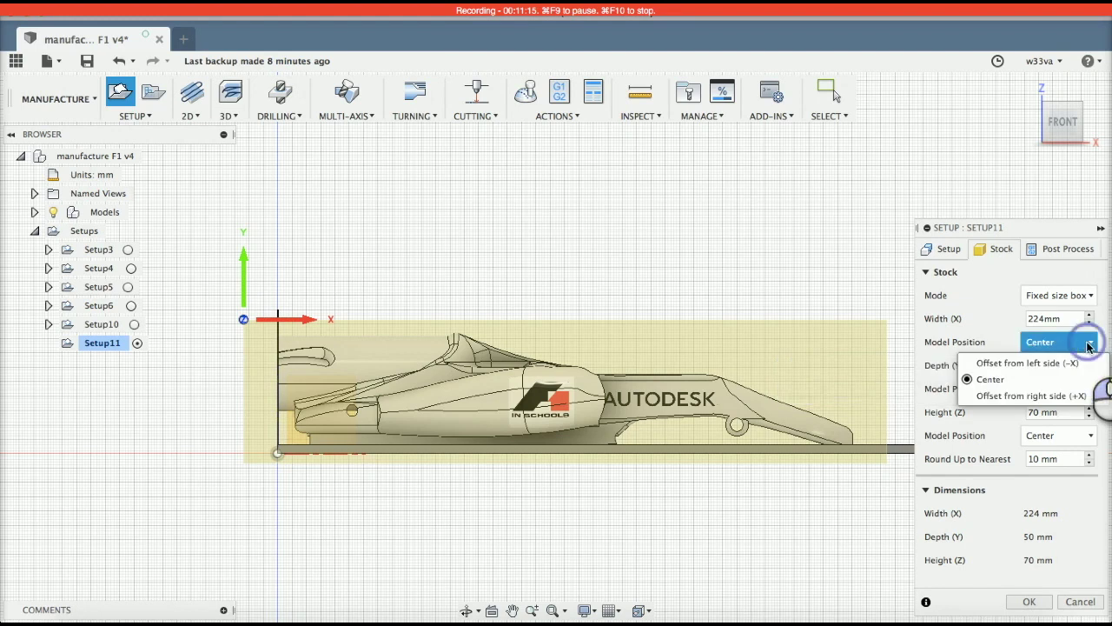
click(1065, 395)
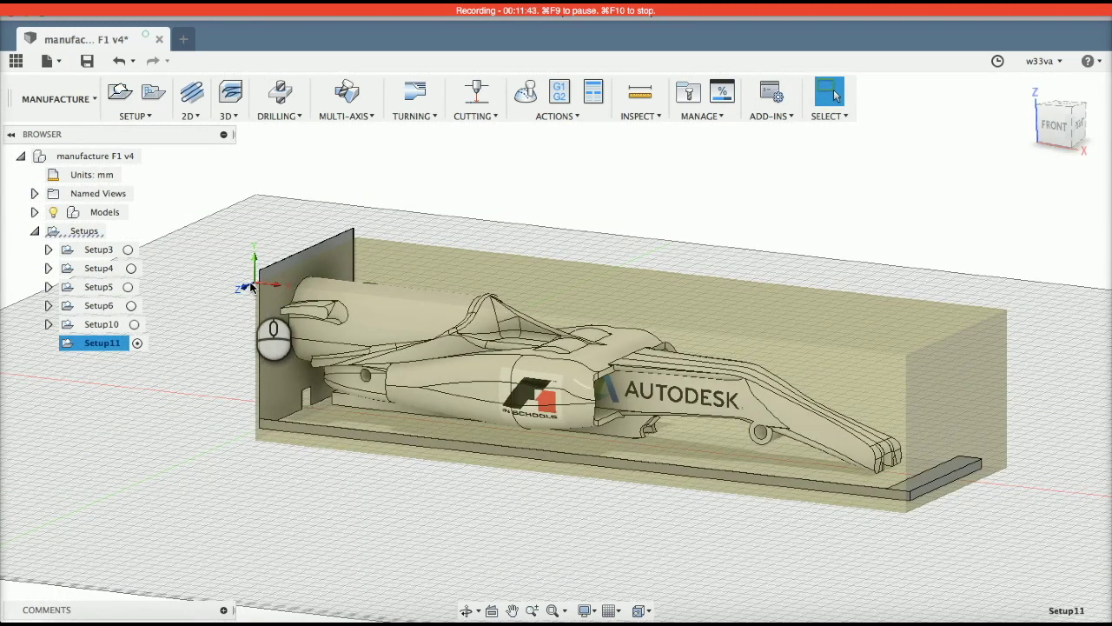
Step: Examine how the stock box lines up with the block reference from the front and at the nose end
click(1054, 135)
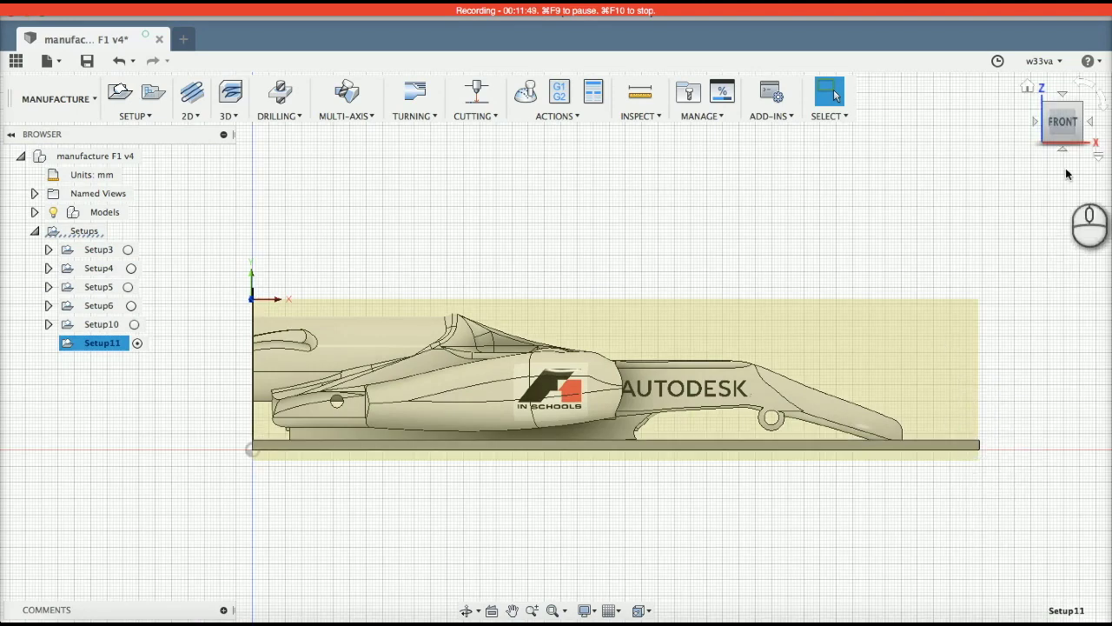
drag(1062, 129, 1031, 163)
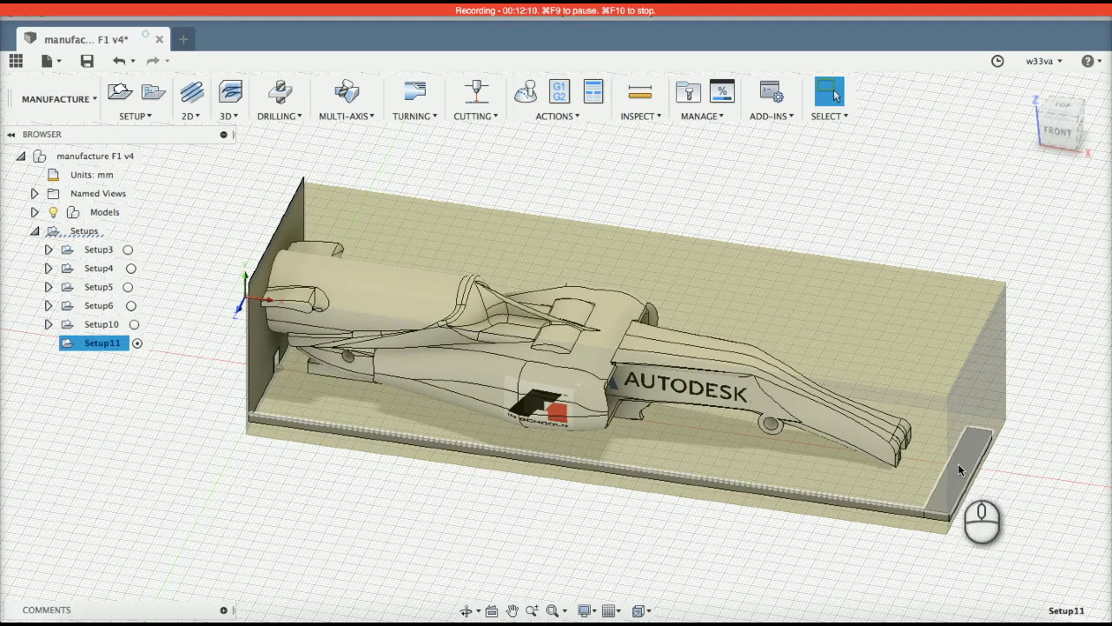
click(953, 453)
middle_drag(978, 438, 969, 429)
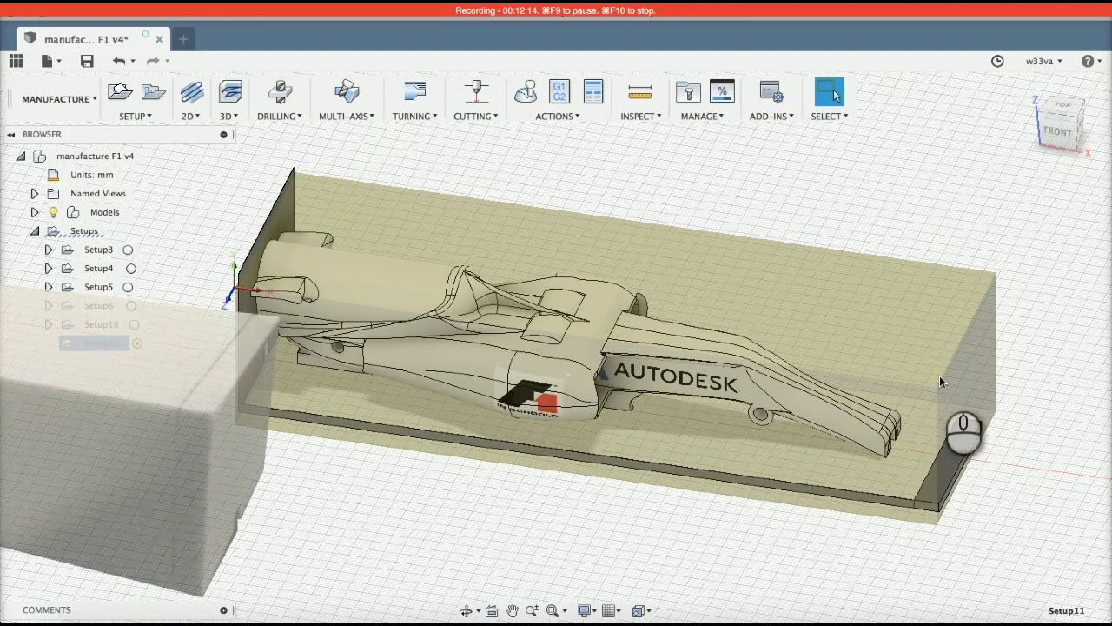
click(949, 445)
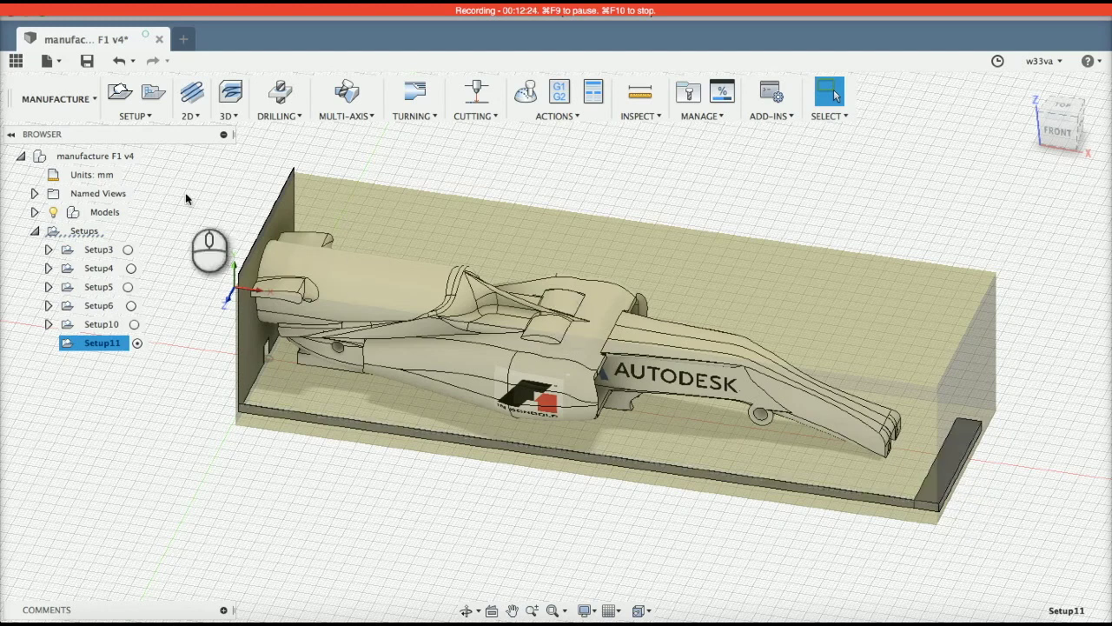
Step: Edit Setup11's stock, setting the width (X) to 214 mm and the offset from the right side to 13.5 mm
right_click(100, 351)
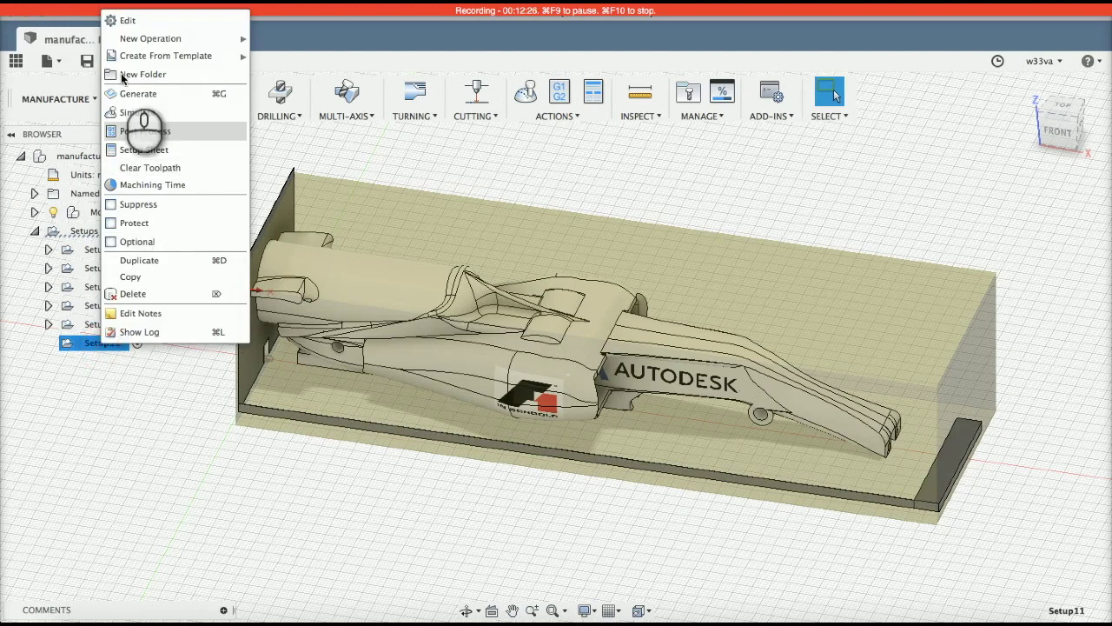
click(130, 20)
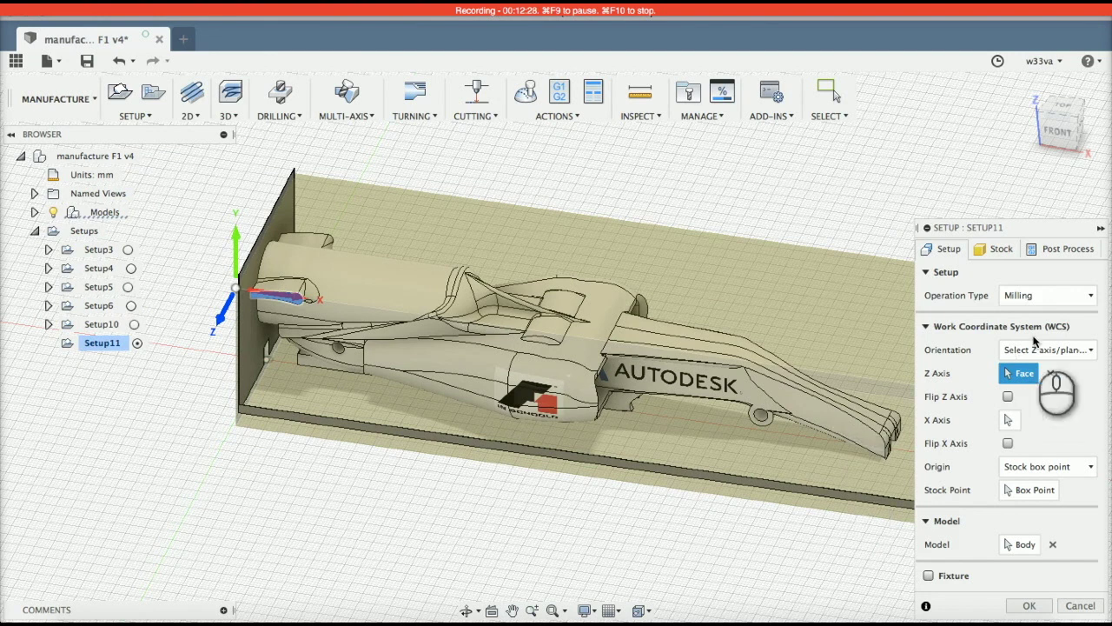
click(1002, 251)
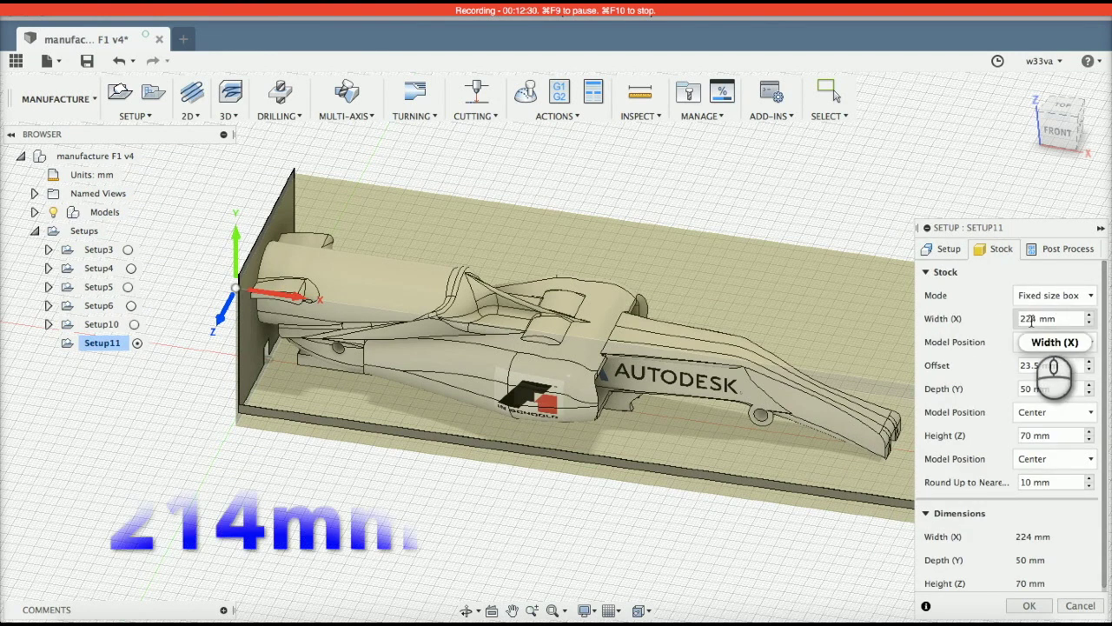
key(BackSpace)
text(1)
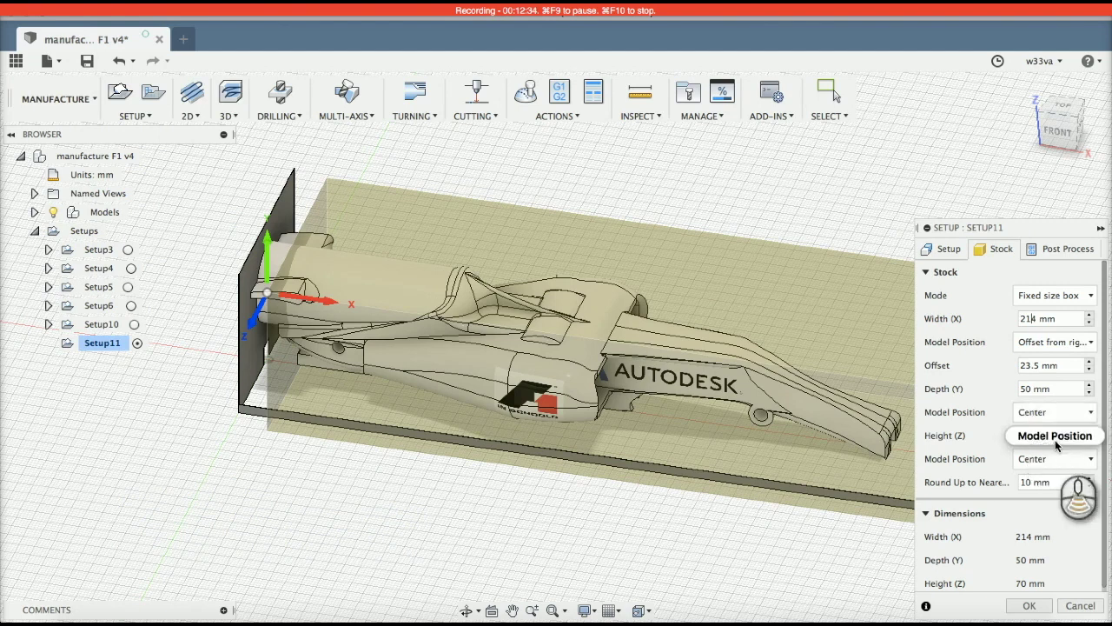
click(1027, 368)
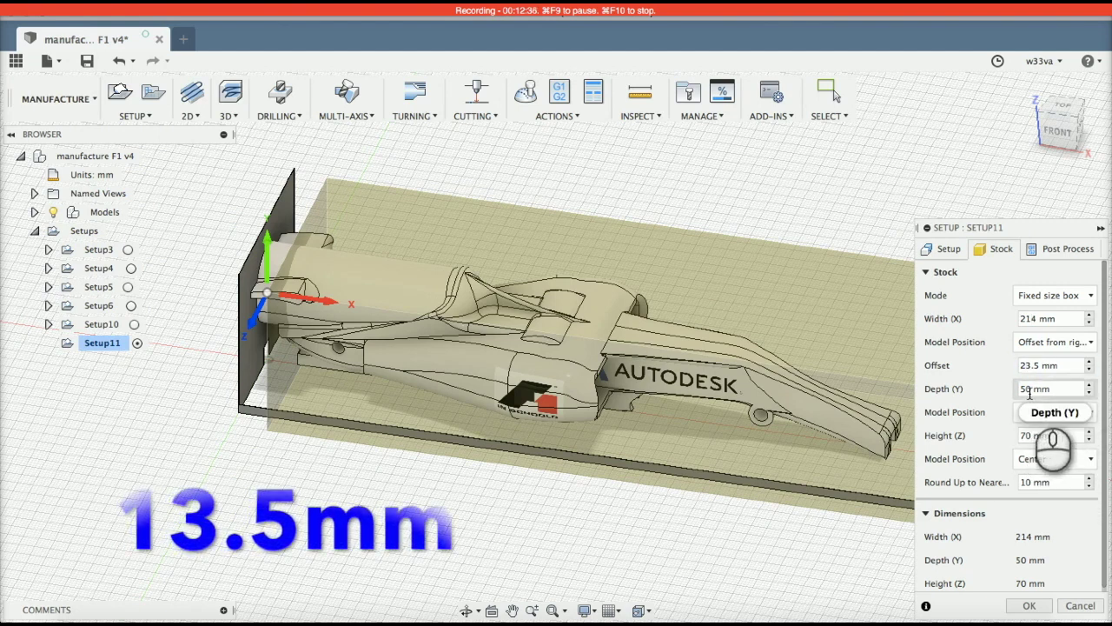
key(BackSpace)
text(1)
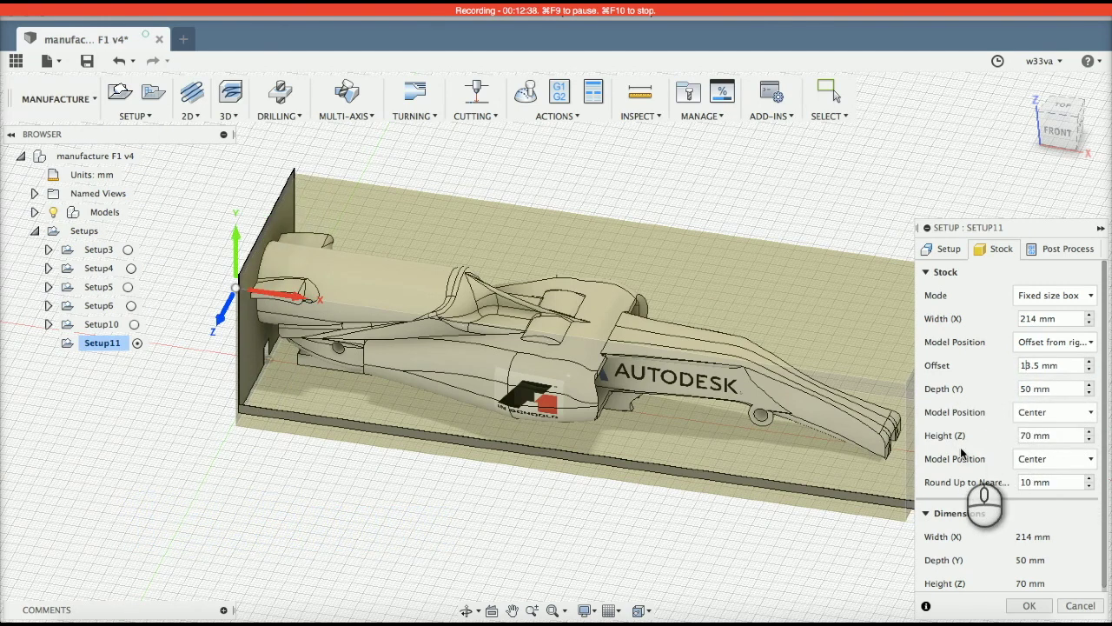
Step: Collapse the setup dialog and examine the stock box's fit around the car body and block reference at the nose and rear ends
scroll(863, 246, down, 3)
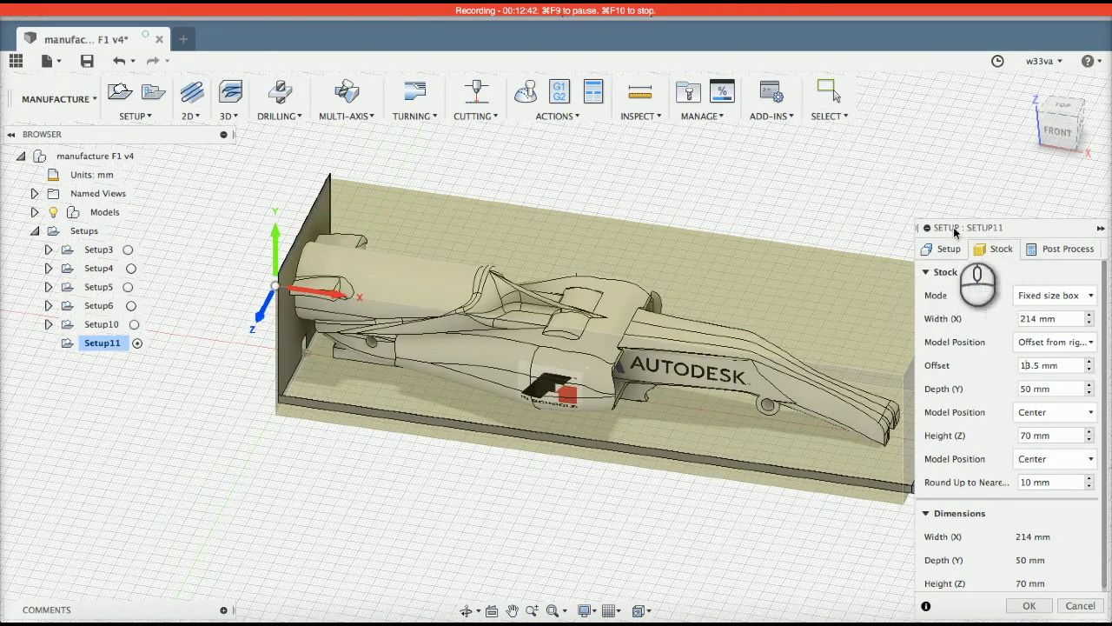
click(1100, 229)
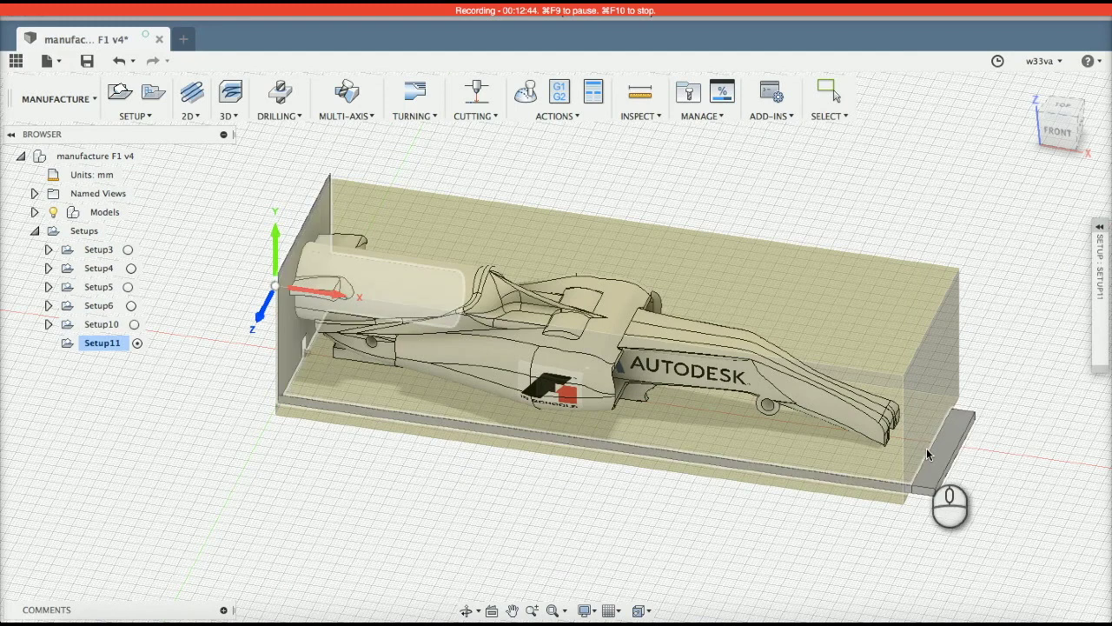
click(1060, 132)
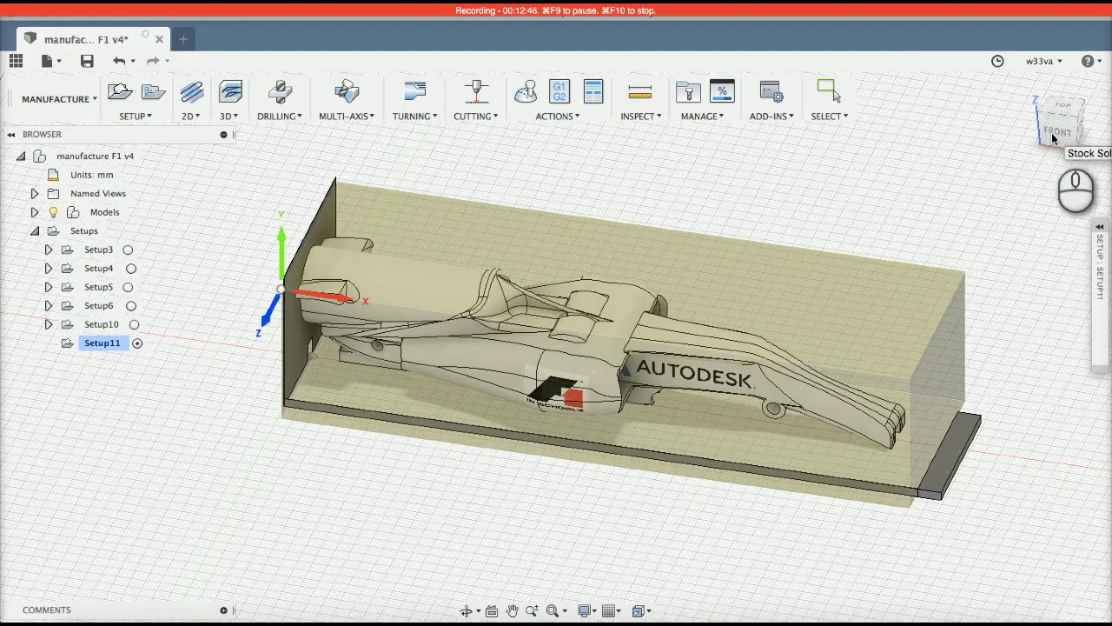
click(1057, 133)
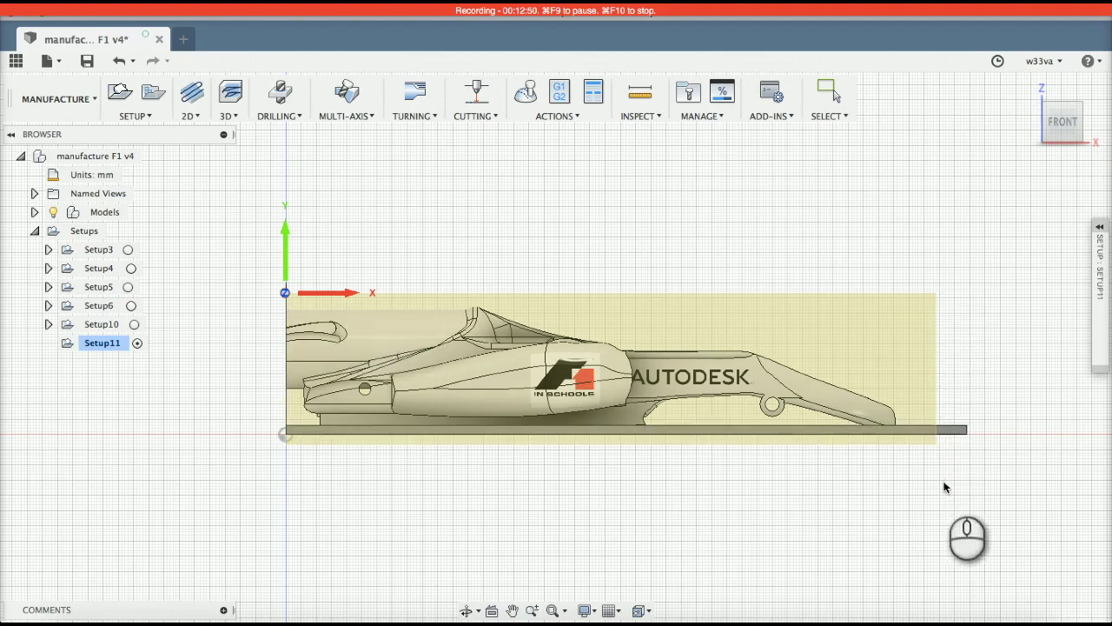
shift+middle_drag(986, 395, 947, 469)
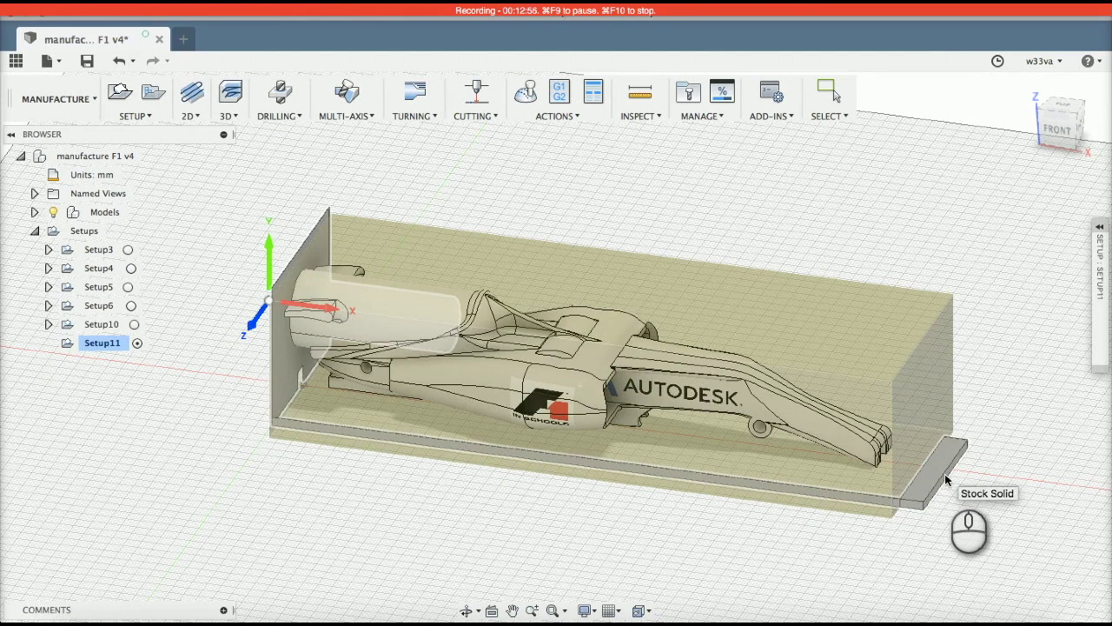
scroll(946, 480, up, 5)
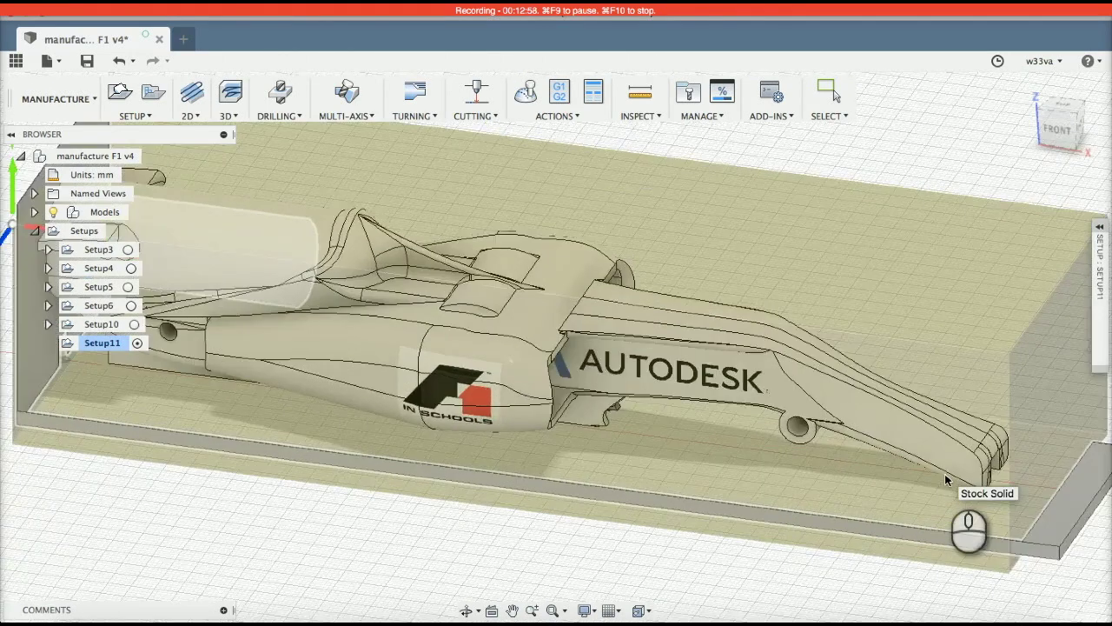
scroll(945, 479, up, 4)
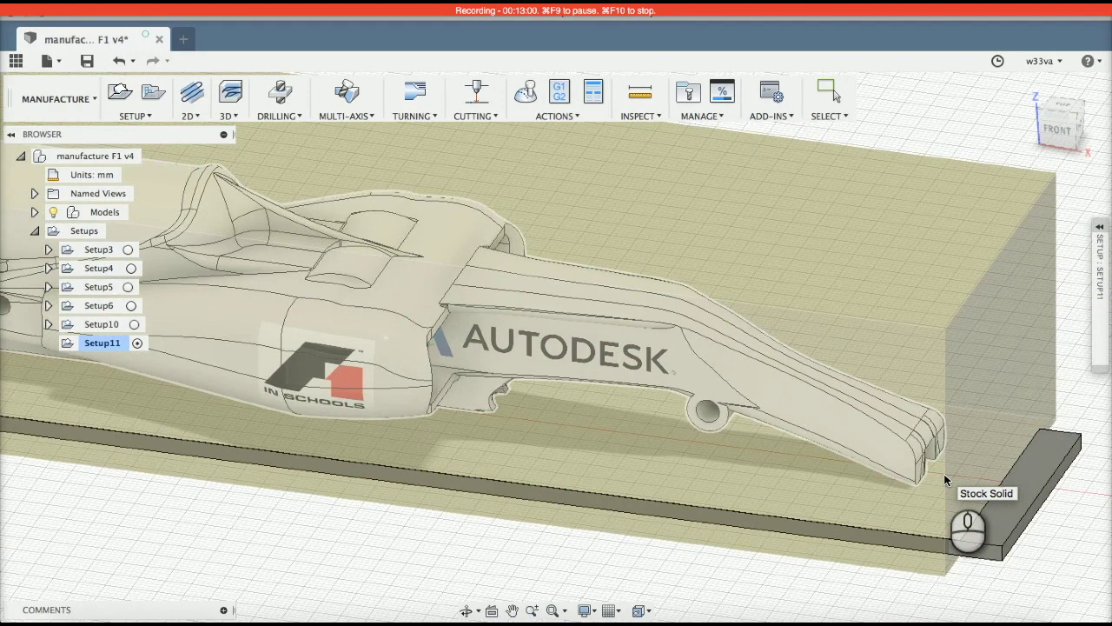
scroll(946, 479, down, 5)
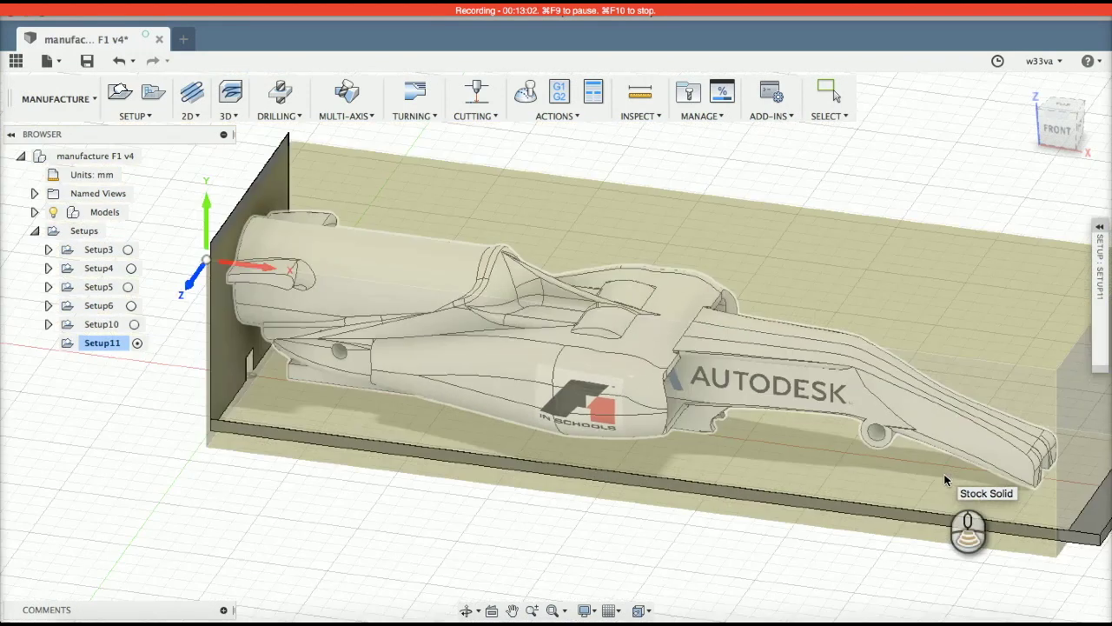
click(1057, 129)
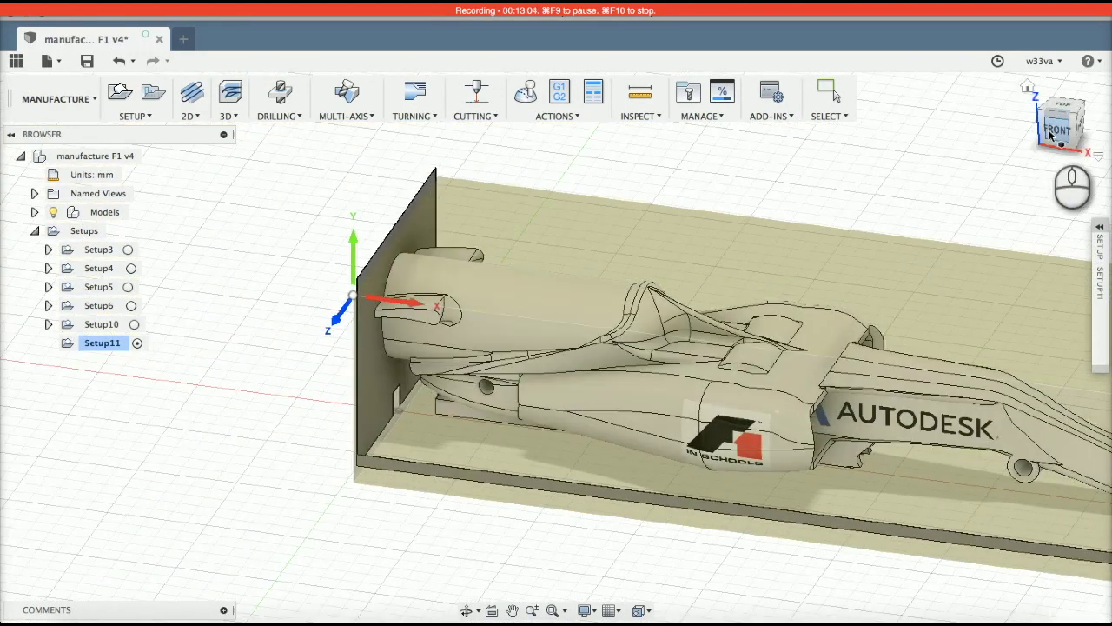
scroll(335, 357, up, 4)
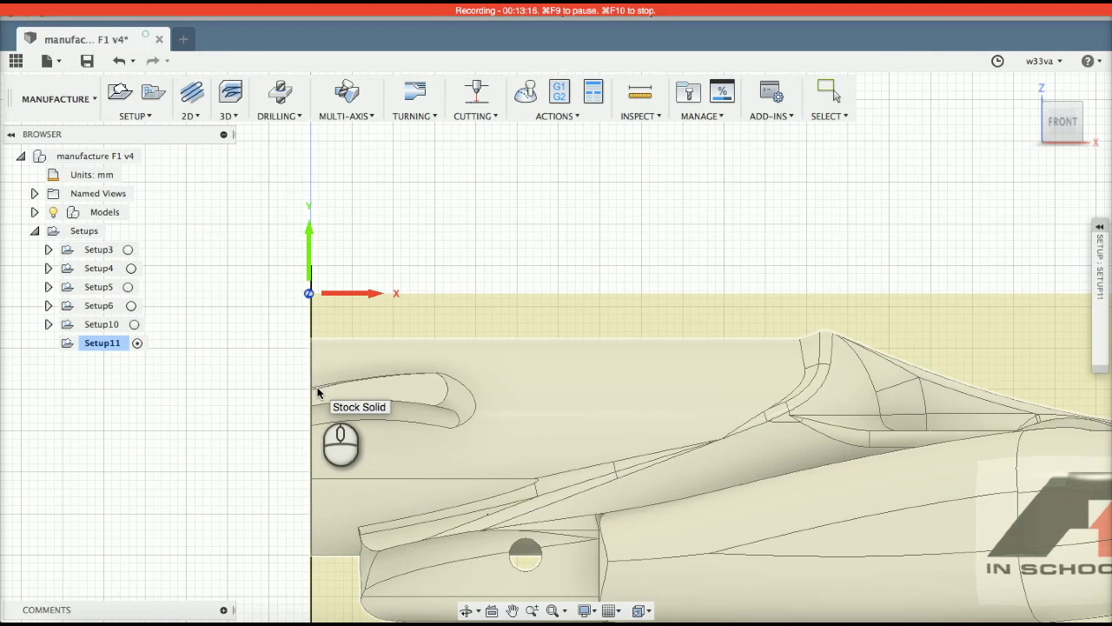
shift+scroll(465, 327, right, 3)
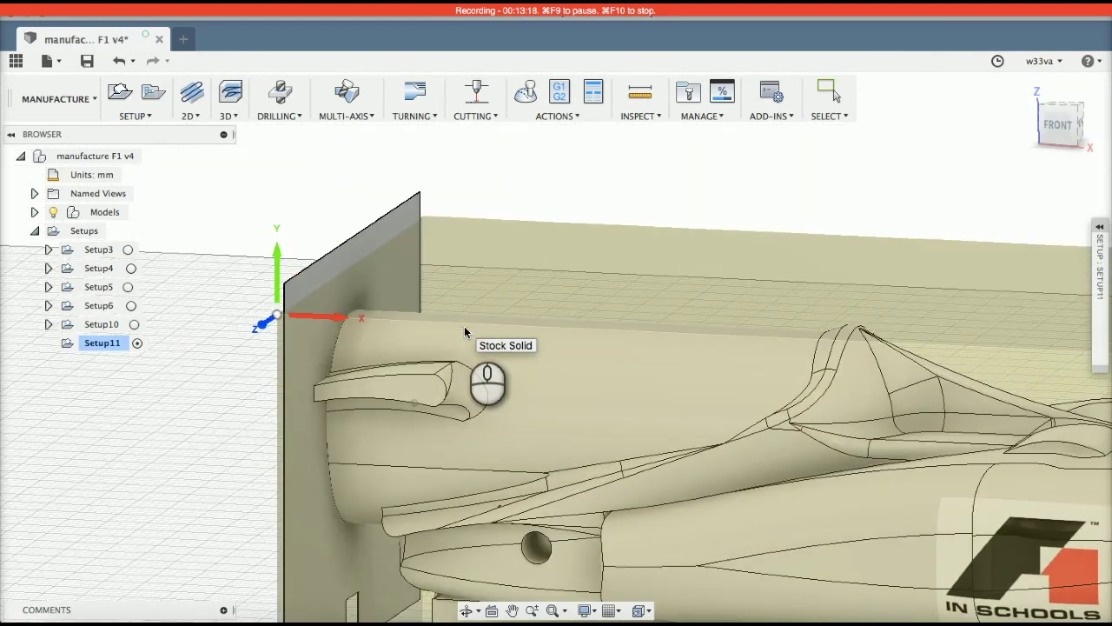
Step: Examine the stock box's fit around the car body and the block reference's back plate from an angled front view
shift+middle_drag(465, 331, 465, 331)
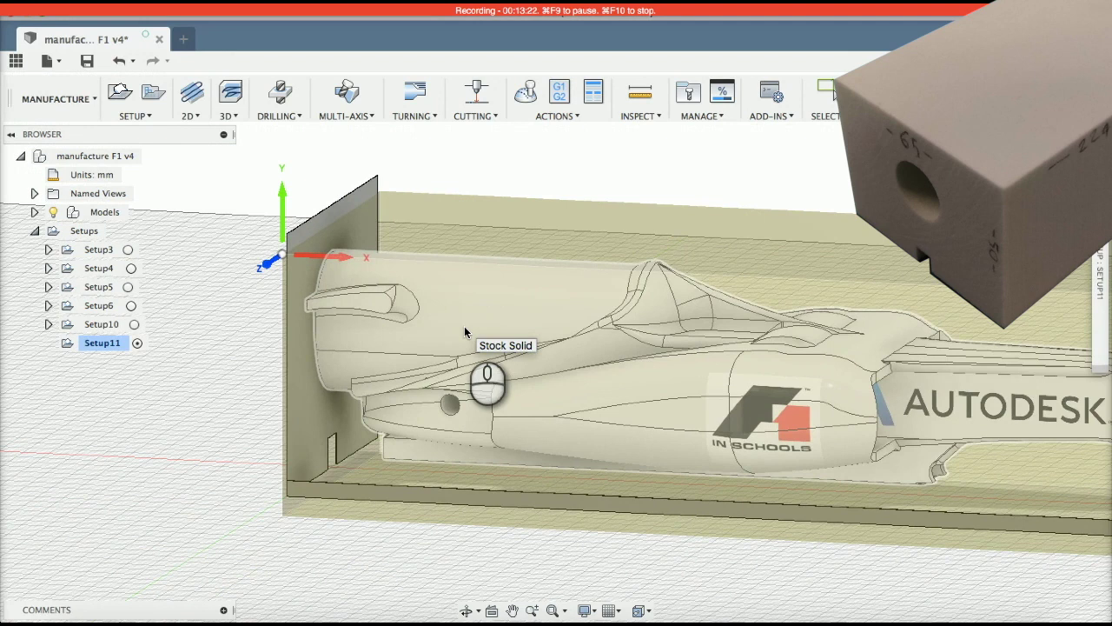
middle_drag(505, 455, 507, 454)
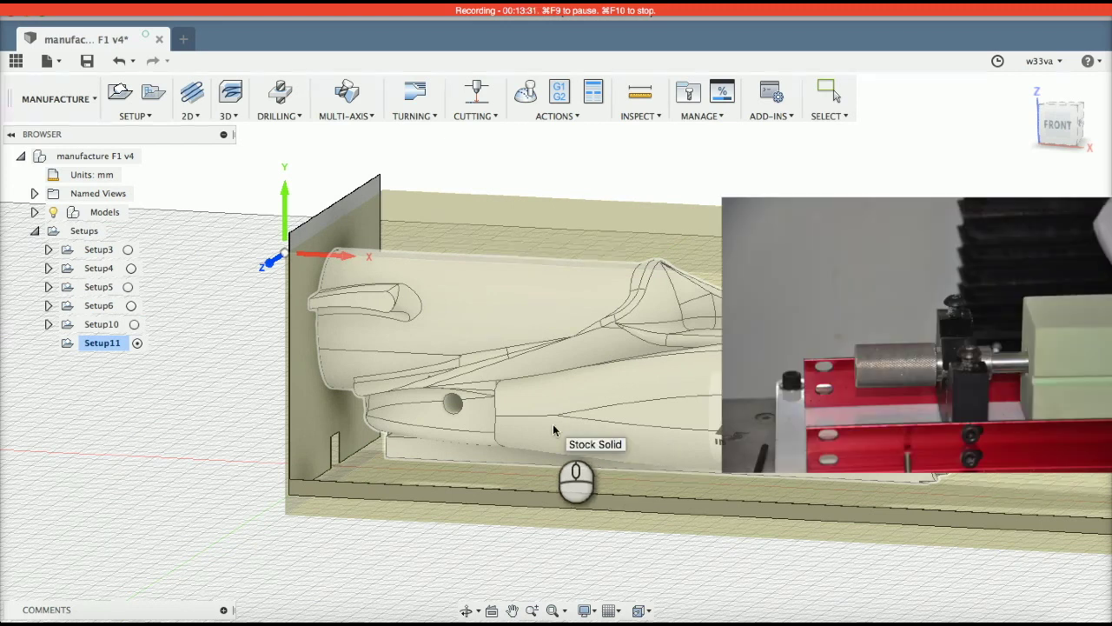
shift+middle_drag(553, 430, 552, 429)
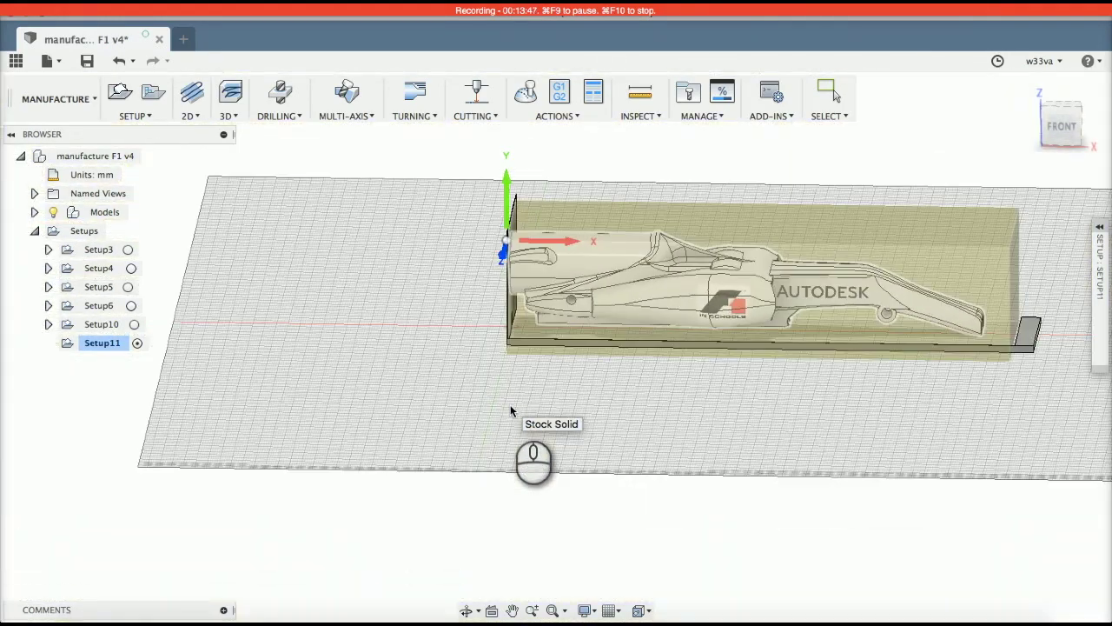
scroll(728, 304, up, 4)
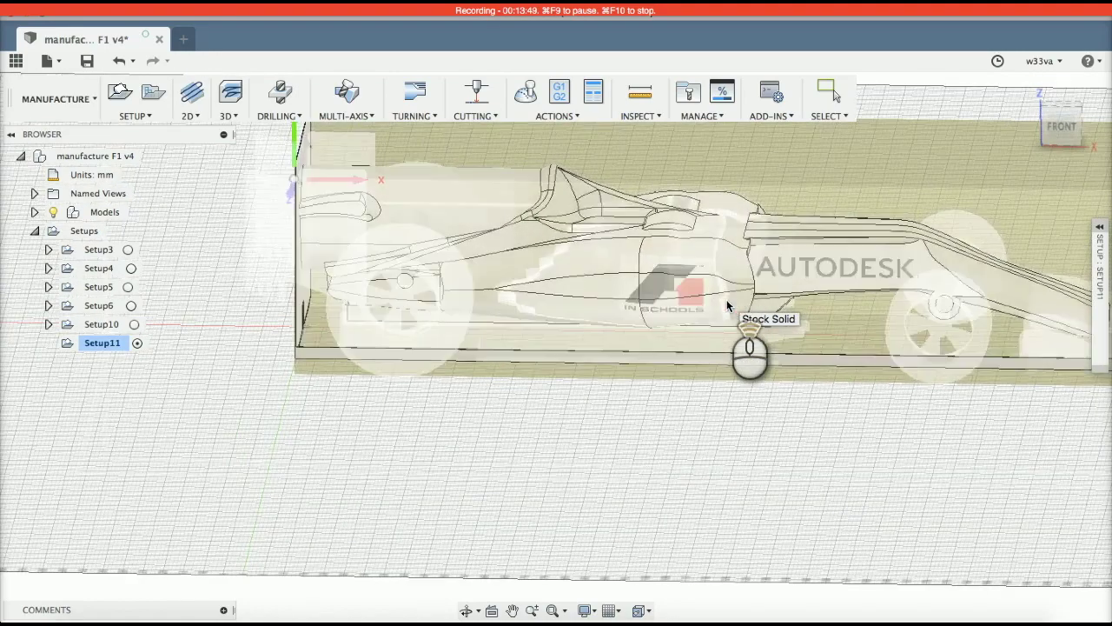
scroll(726, 305, up, 3)
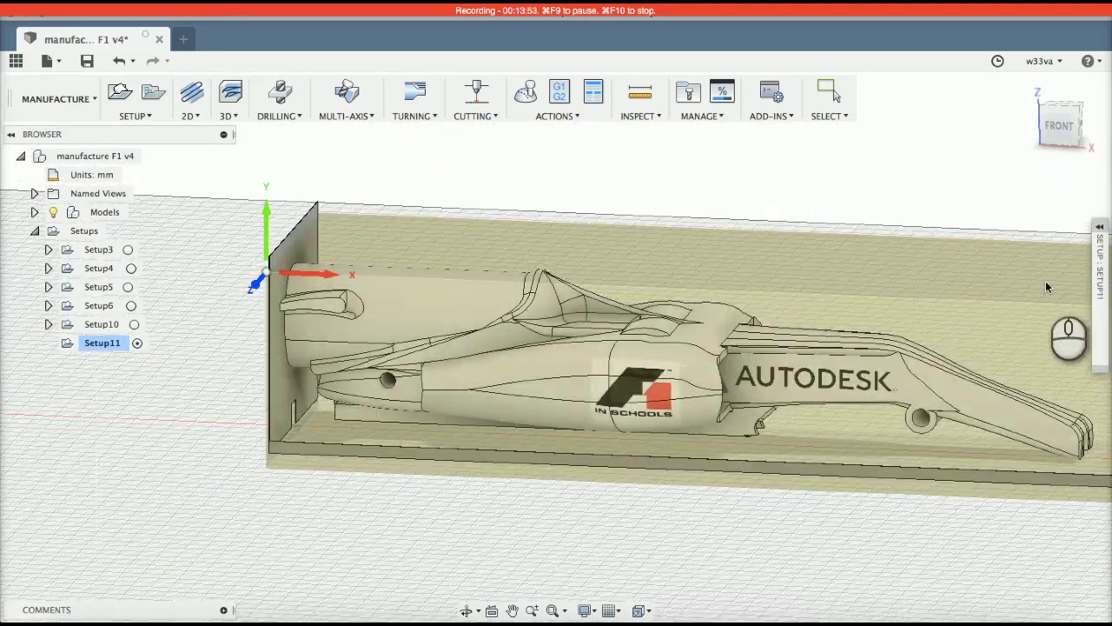
mouse_move(1093, 219)
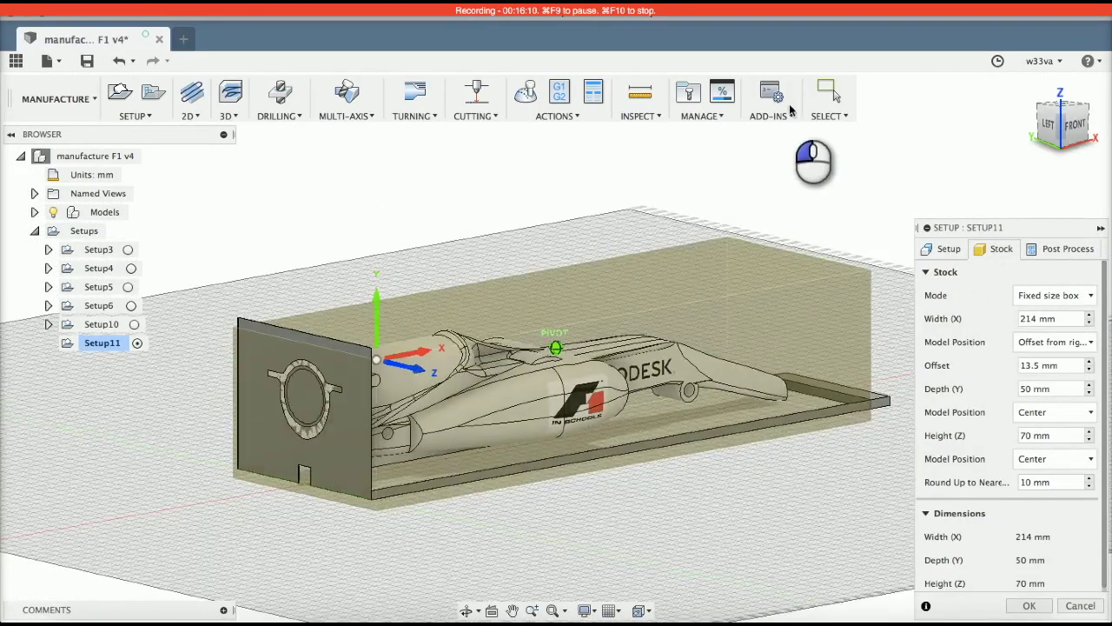
Step: Examine the stock box's alignment along its depth (Y) with the block reference's base, from the front and in the home view
shift+middle_drag(789, 103, 688, 118)
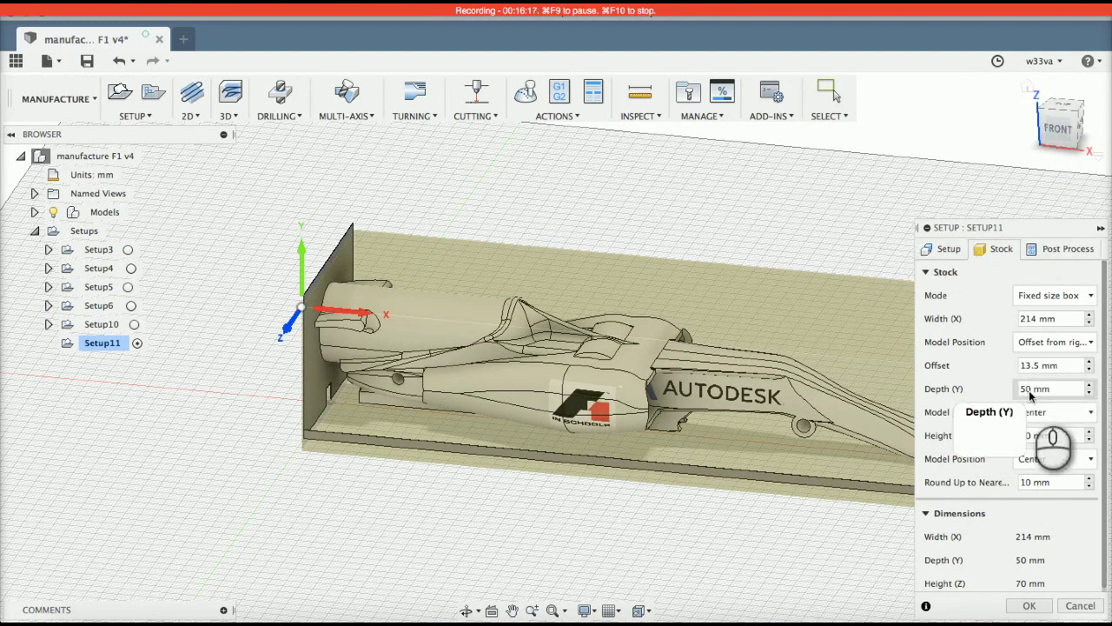
click(1056, 135)
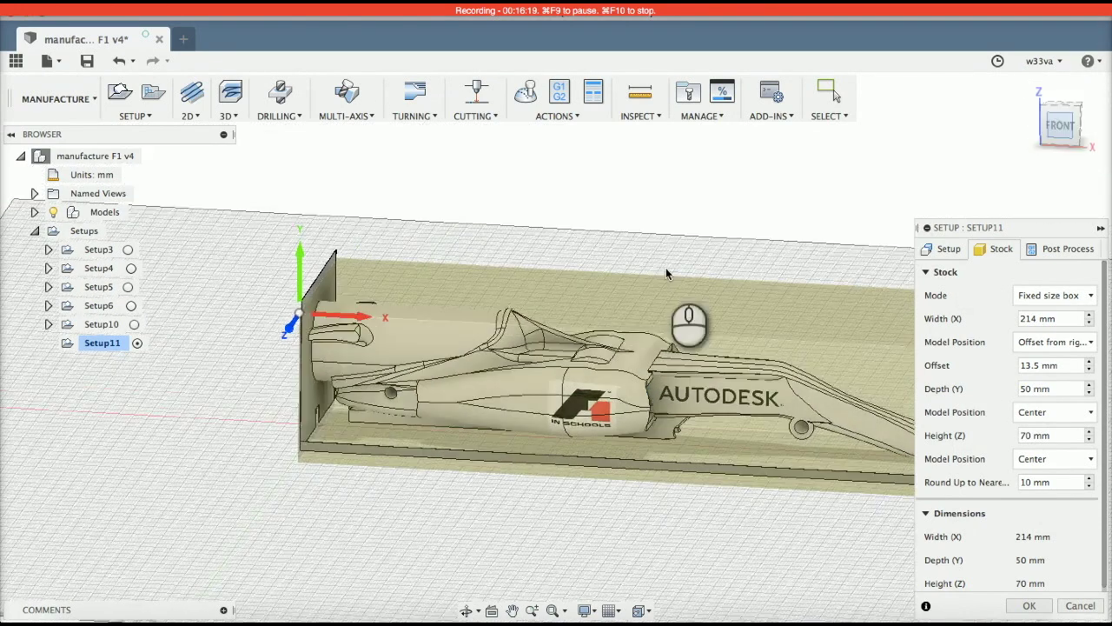
scroll(339, 353, up, 5)
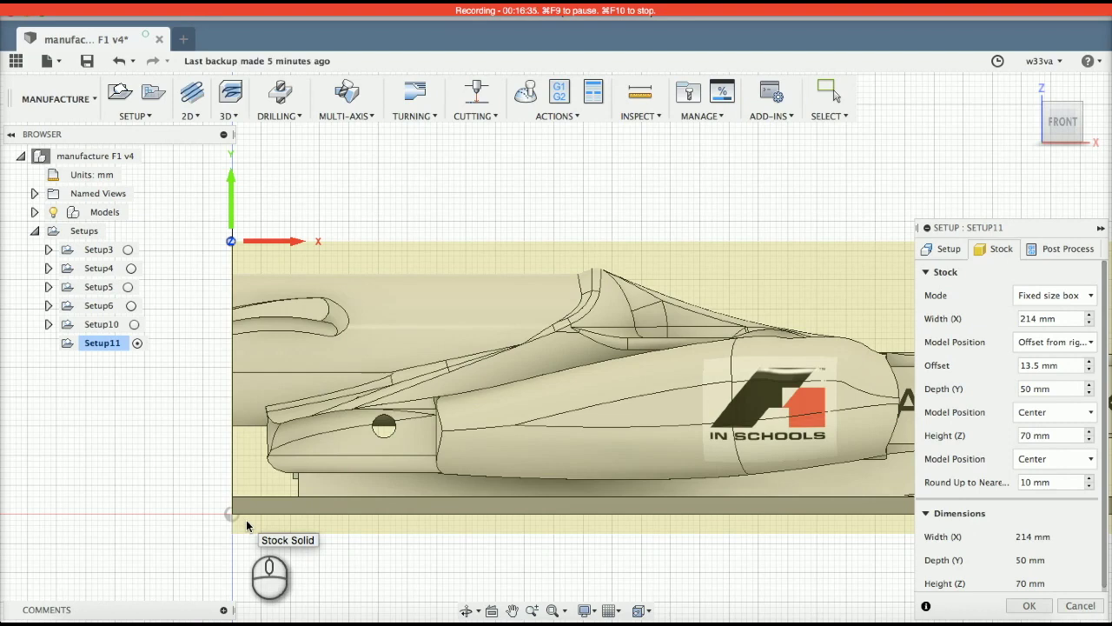
middle_drag(715, 315, 764, 300)
mouse_move(1063, 117)
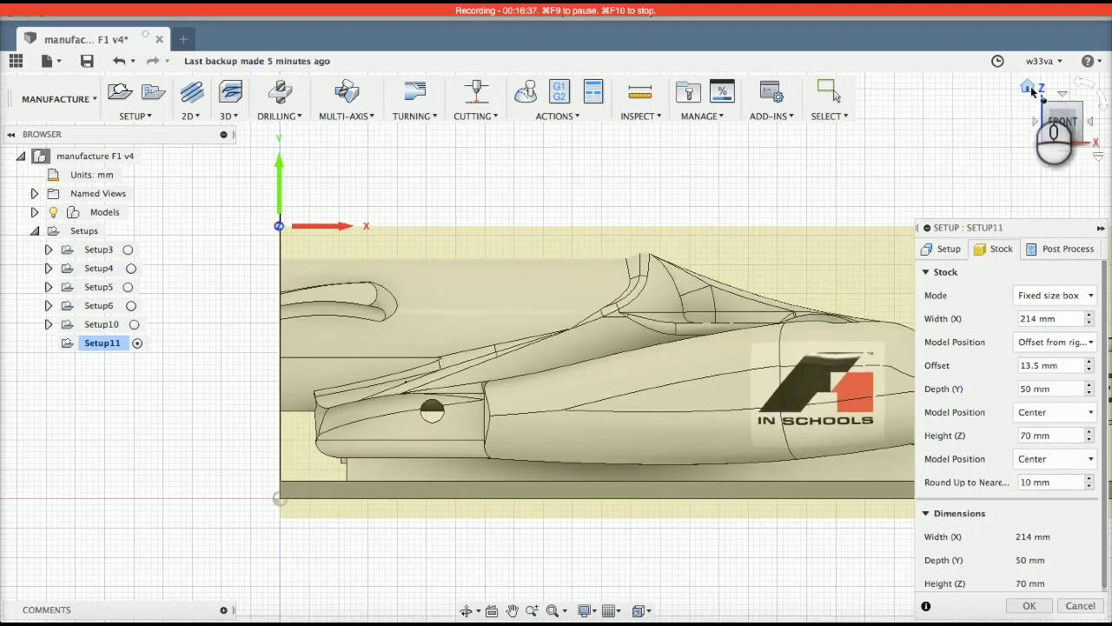
click(1031, 90)
scroll(648, 436, down, 2)
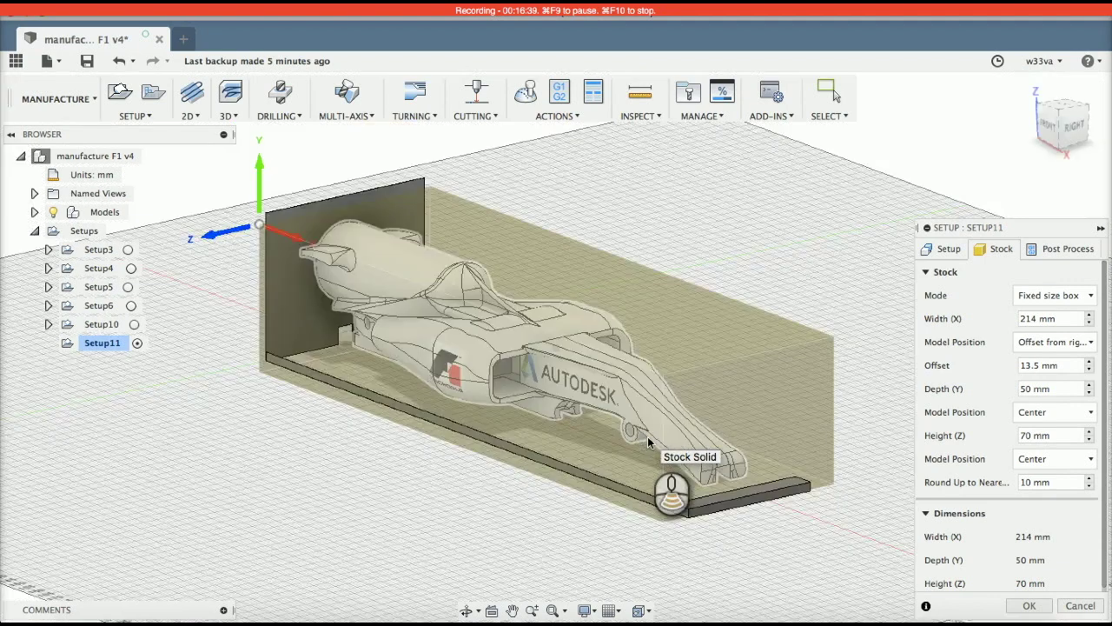
shift+scroll(648, 436, down, 5)
shift+scroll(647, 436, down, 5)
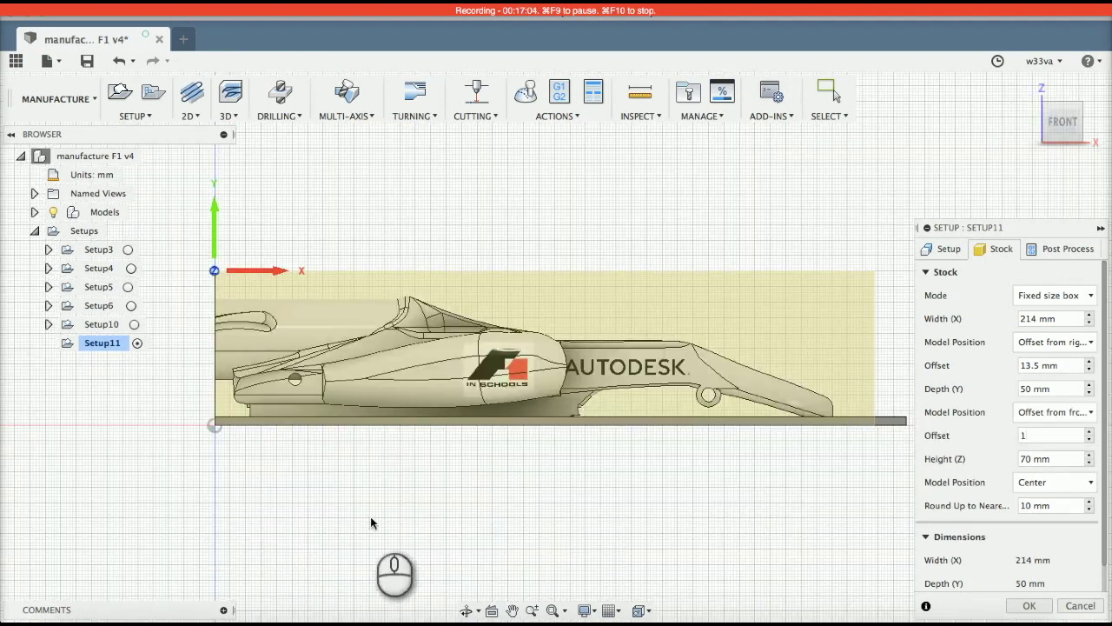
Step: Examine the stock box's lower edge against the block reference from the front, and its side overhang from the rear end of the car
scroll(309, 497, up, 10)
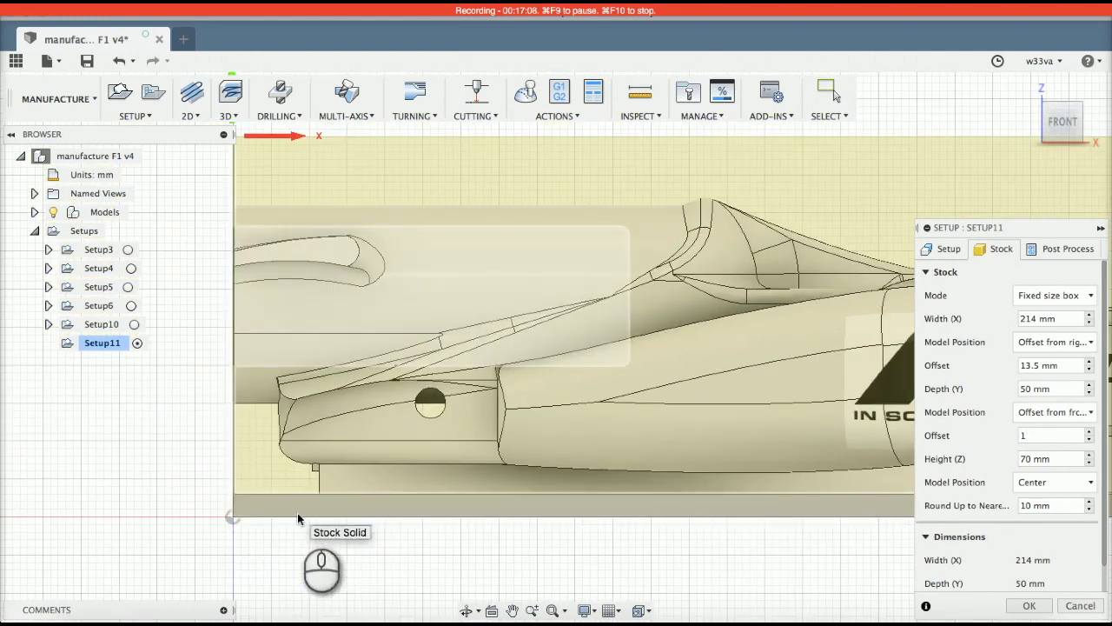
scroll(297, 513, down, 2)
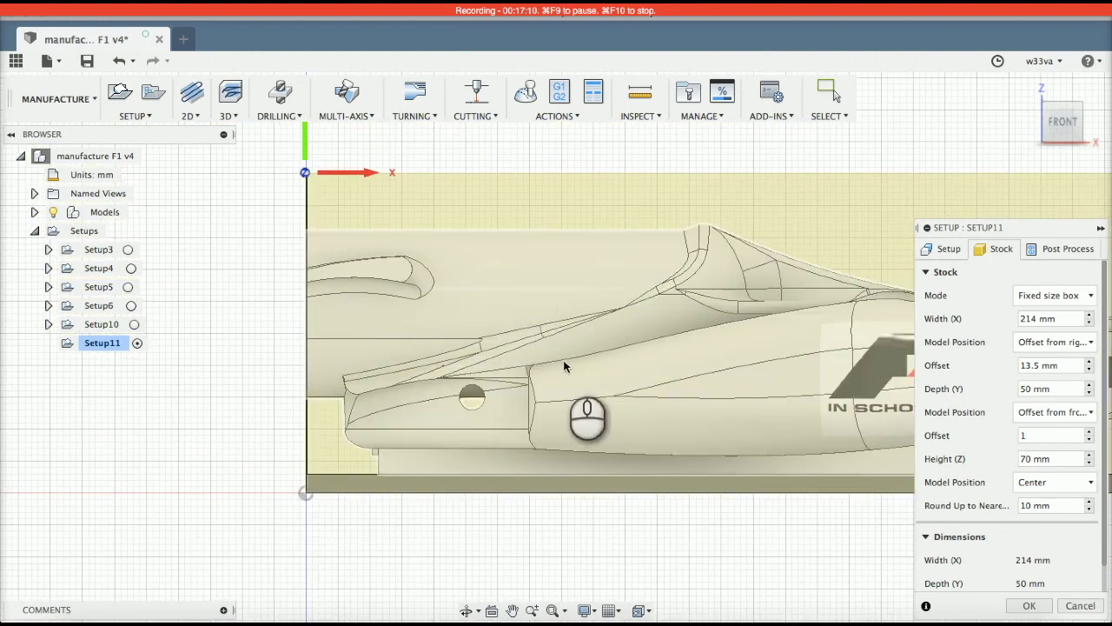
scroll(506, 404, right, 3)
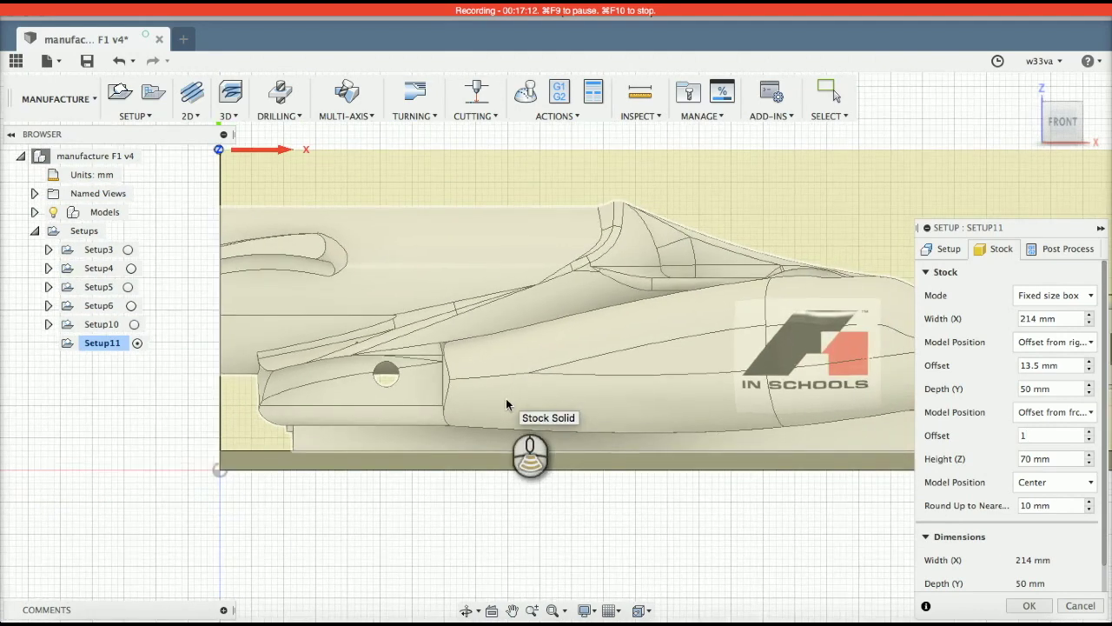
shift+scroll(506, 403, left, 5)
shift+scroll(506, 403, left, 5)
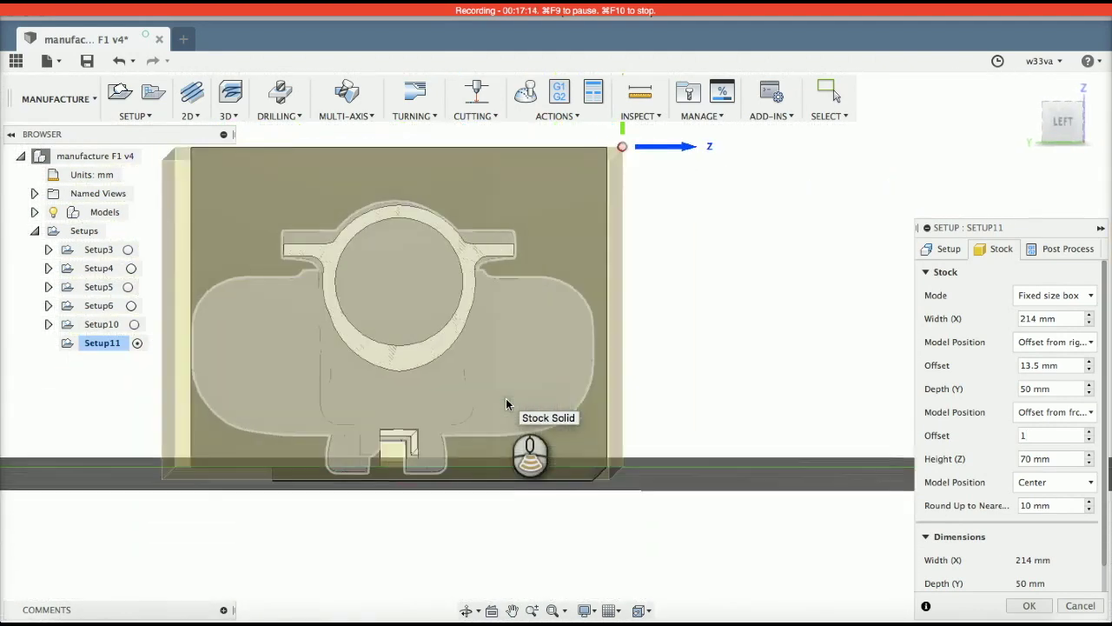
shift+scroll(505, 403, up, 1)
shift+scroll(506, 403, right, 3)
shift+scroll(506, 403, down, 3)
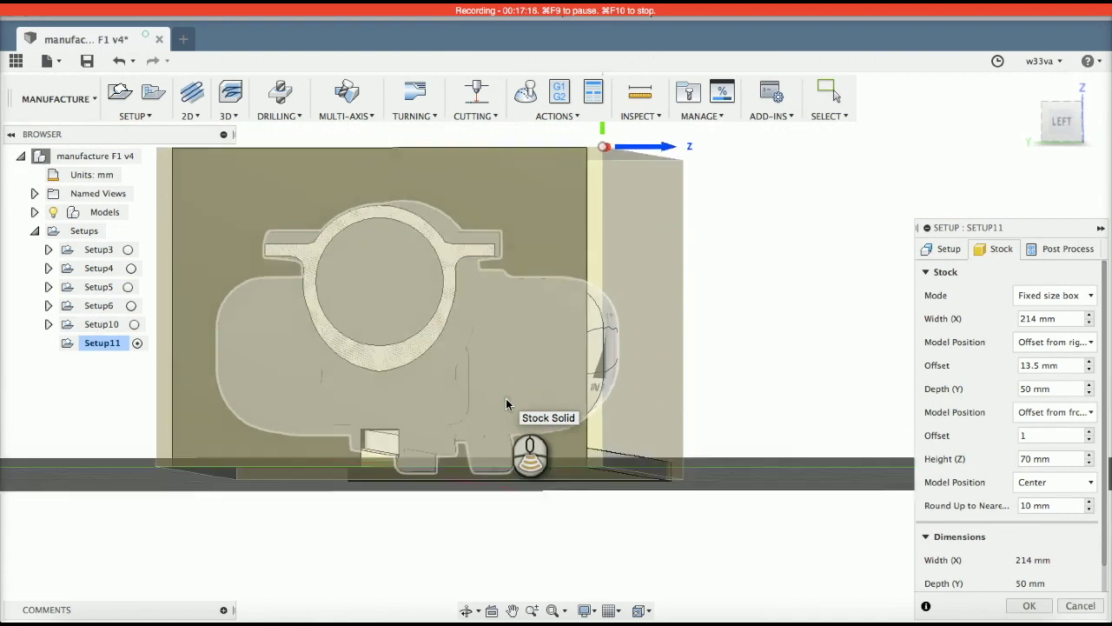
shift+scroll(506, 403, left, 3)
shift+scroll(506, 402, down, 10)
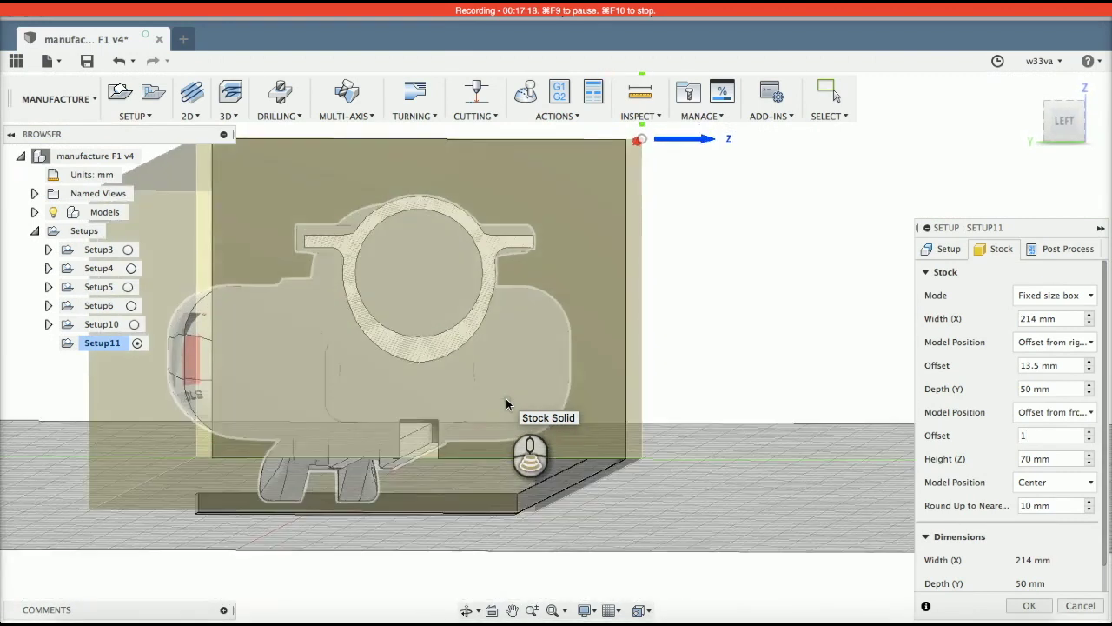
shift+scroll(506, 403, right, 10)
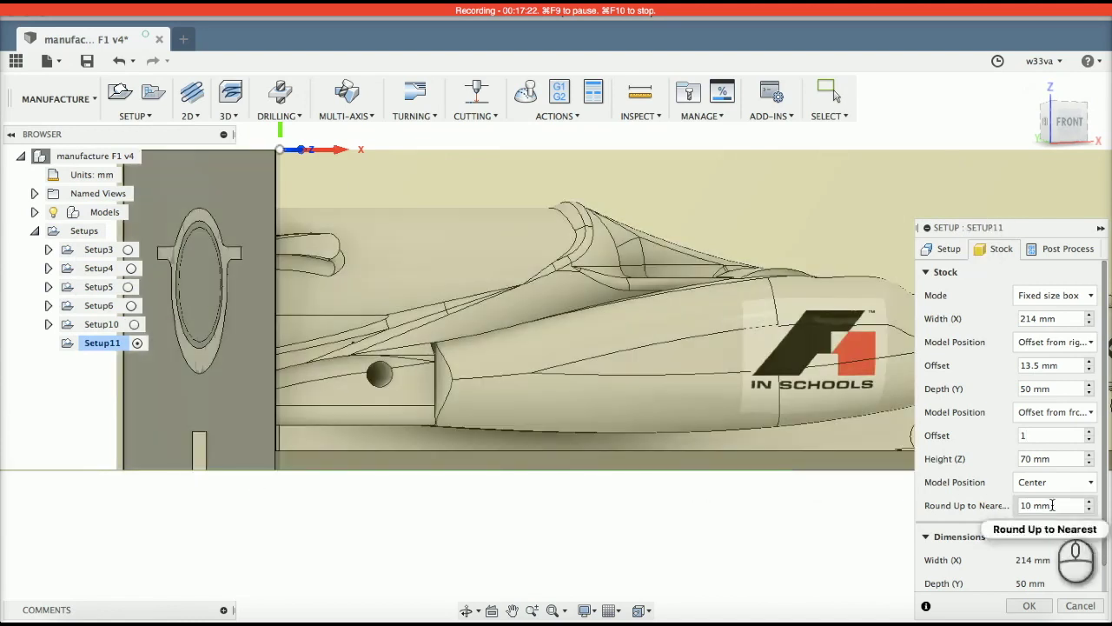
Step: Set the stock's height (Z) to 65 mm and accept the Setup11 settings
click(1032, 459)
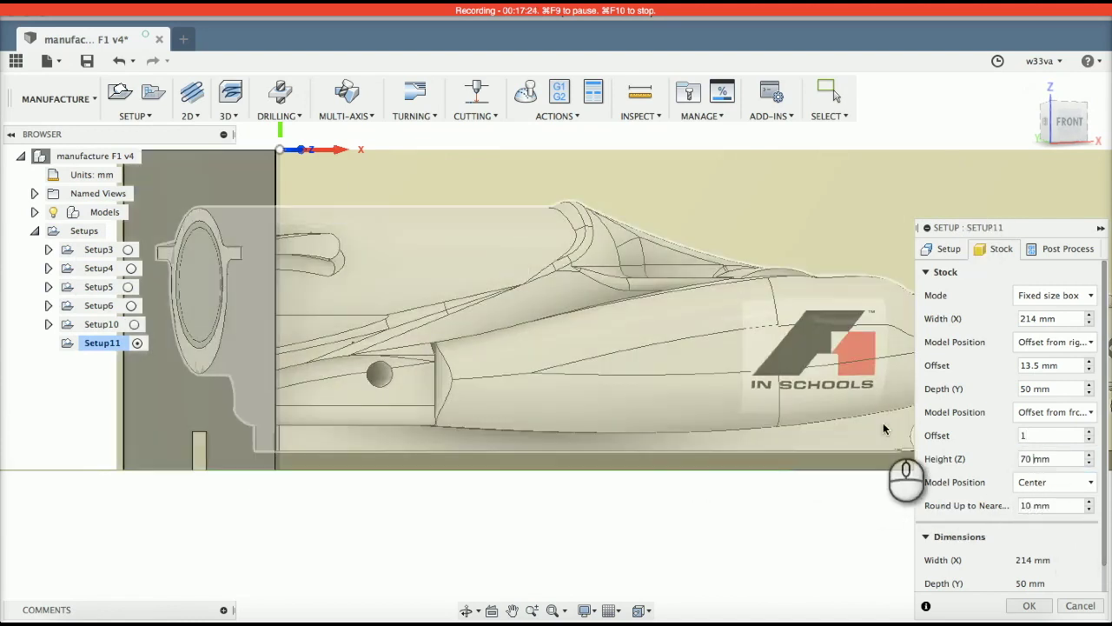
click(1028, 90)
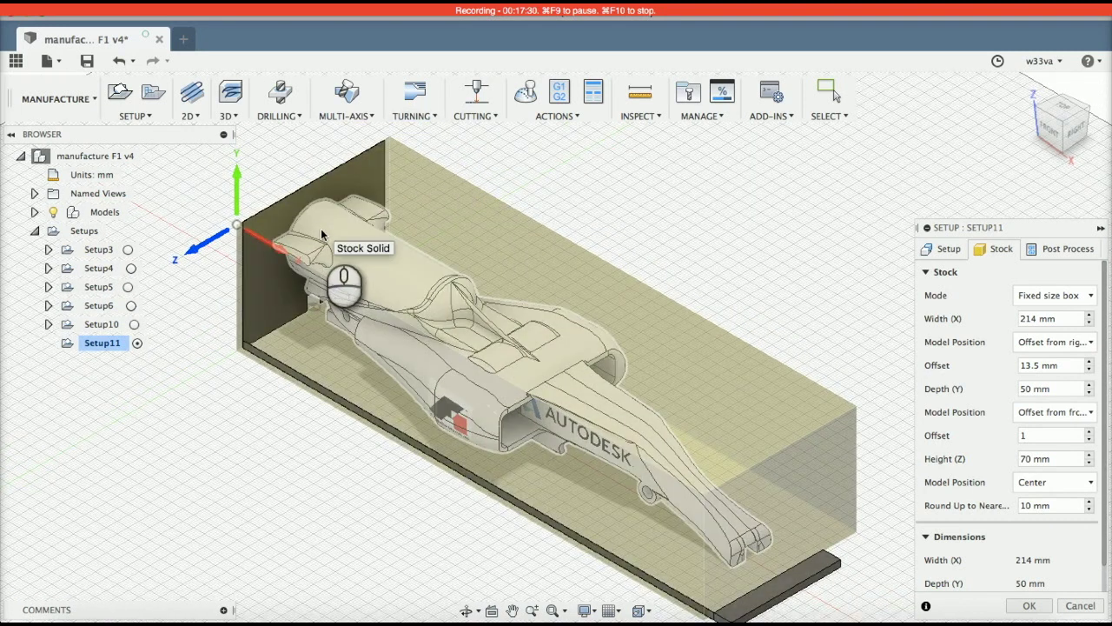
click(1030, 459)
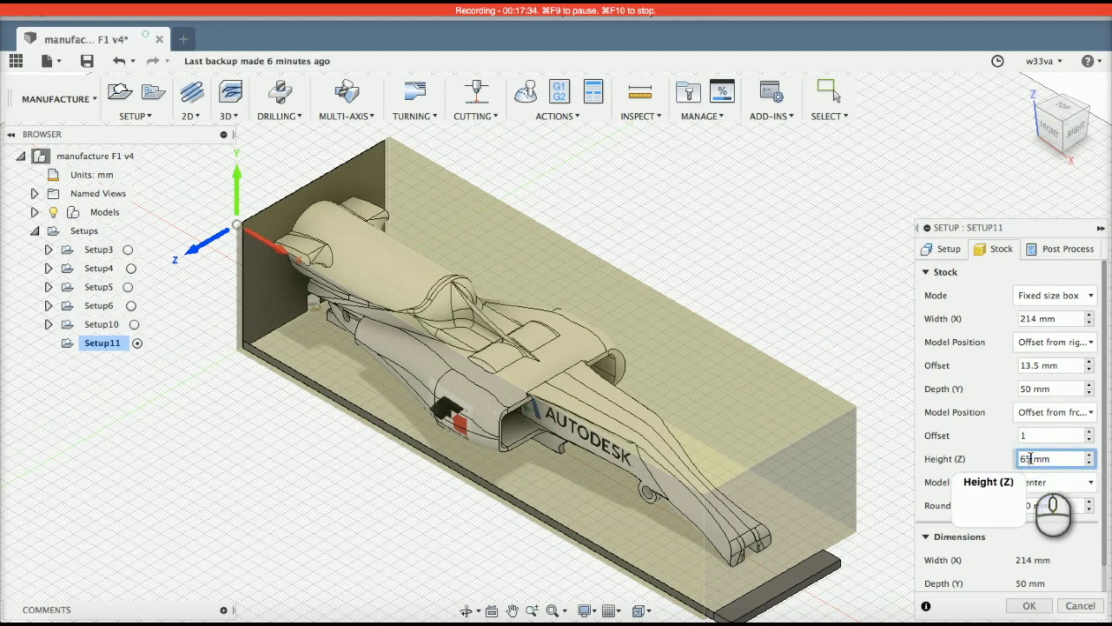
click(1036, 604)
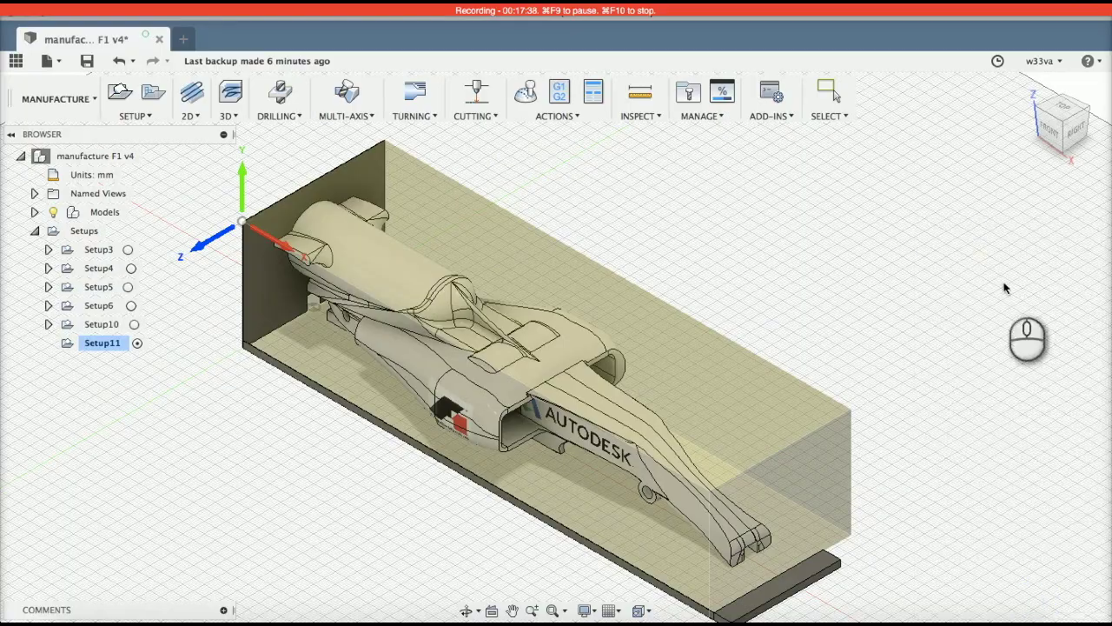
Step: Start a 3D Adaptive Clearing operation in Setup11
shift+middle_drag(880, 289, 658, 353)
shift+scroll(659, 353, right, 5)
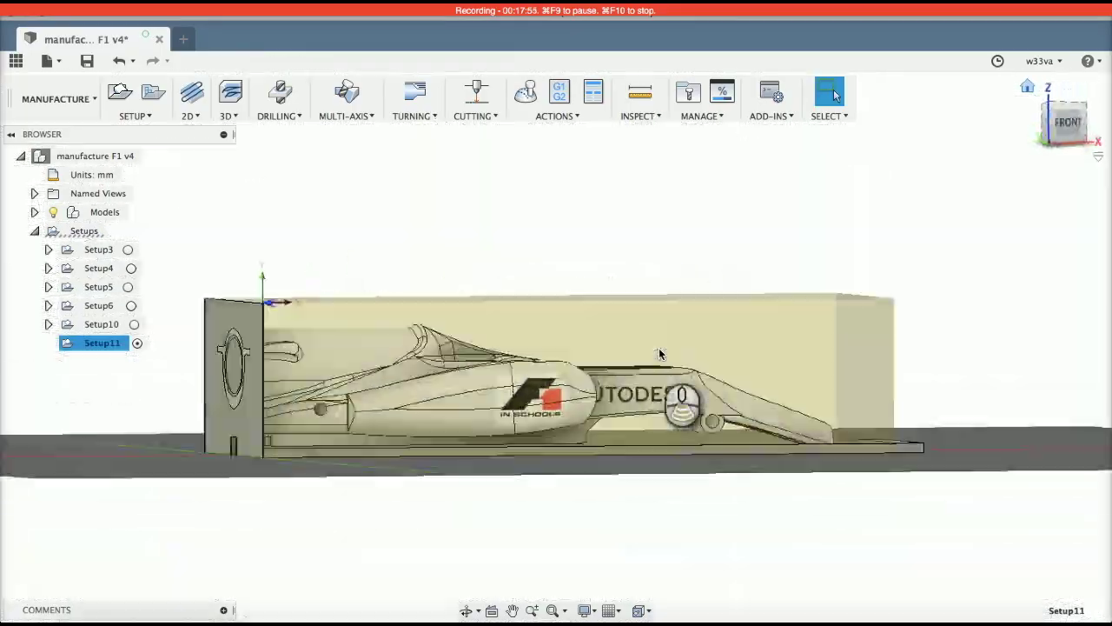
shift+scroll(659, 354, up, 8)
shift+middle_drag(658, 354, 682, 453)
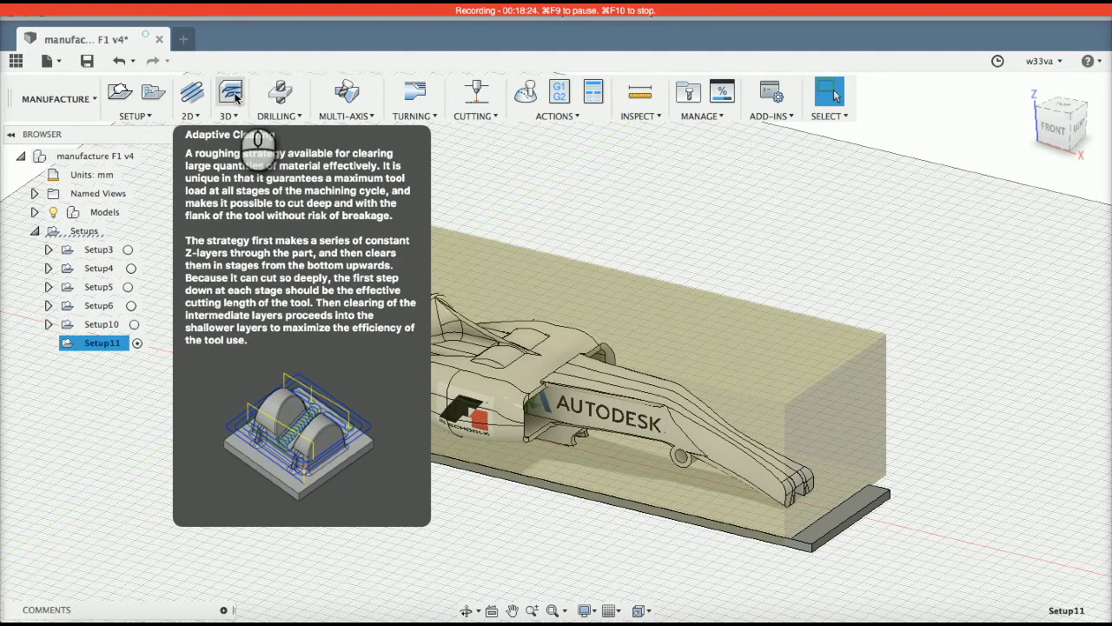
click(233, 93)
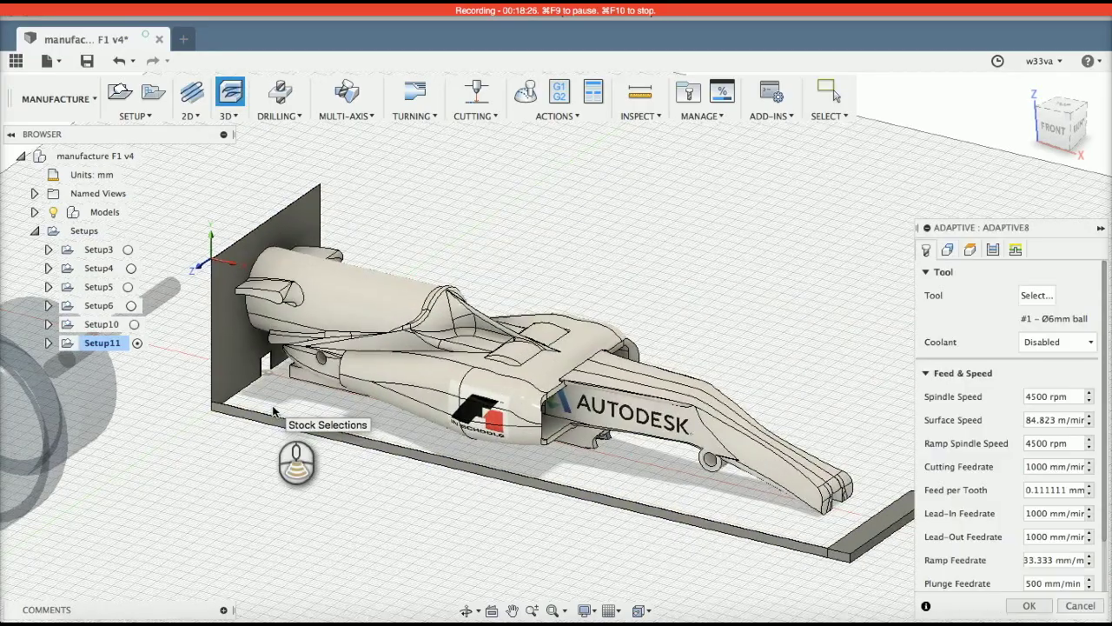
Step: Examine the tool preview's position and direction relative to the setup origin and car body, including with the Z axis pointing up
scroll(272, 405, up, 5)
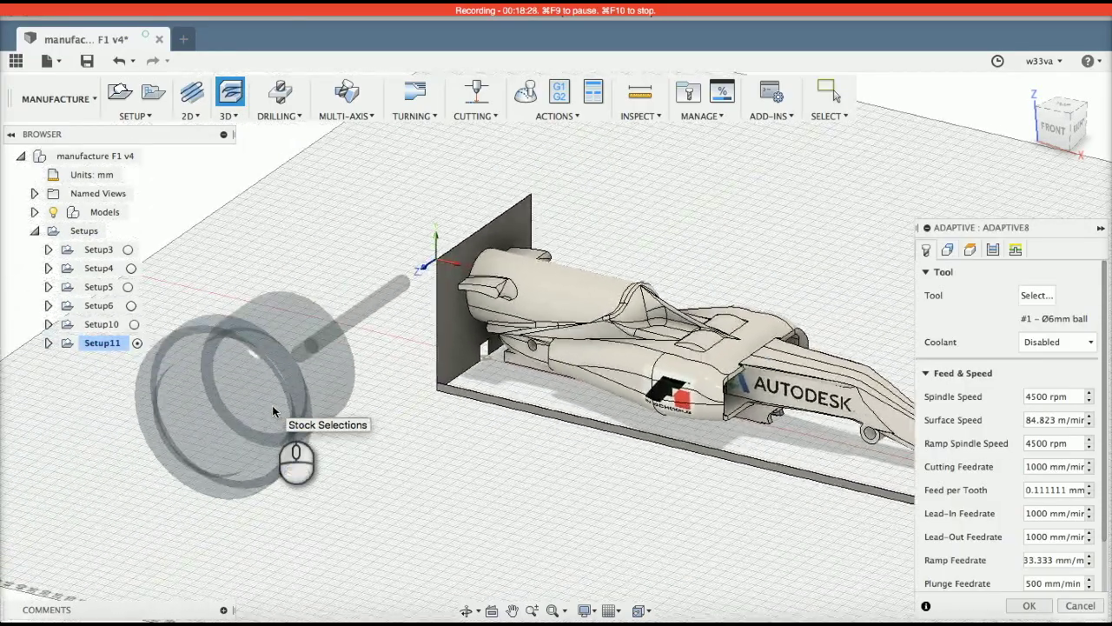
middle_drag(328, 414, 327, 391)
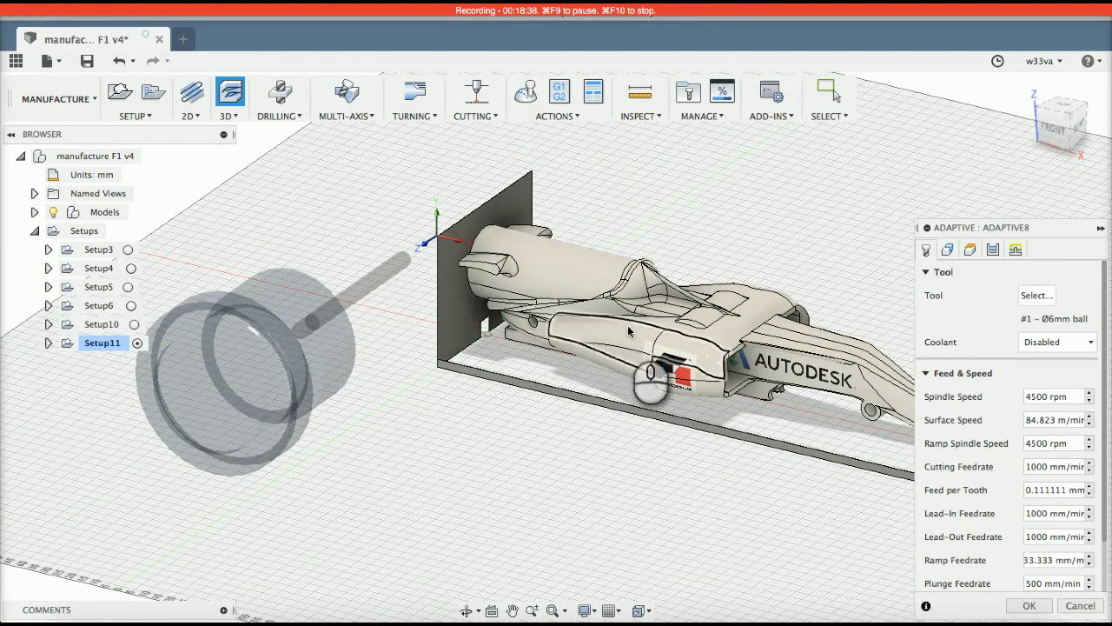
scroll(561, 288, right, 3)
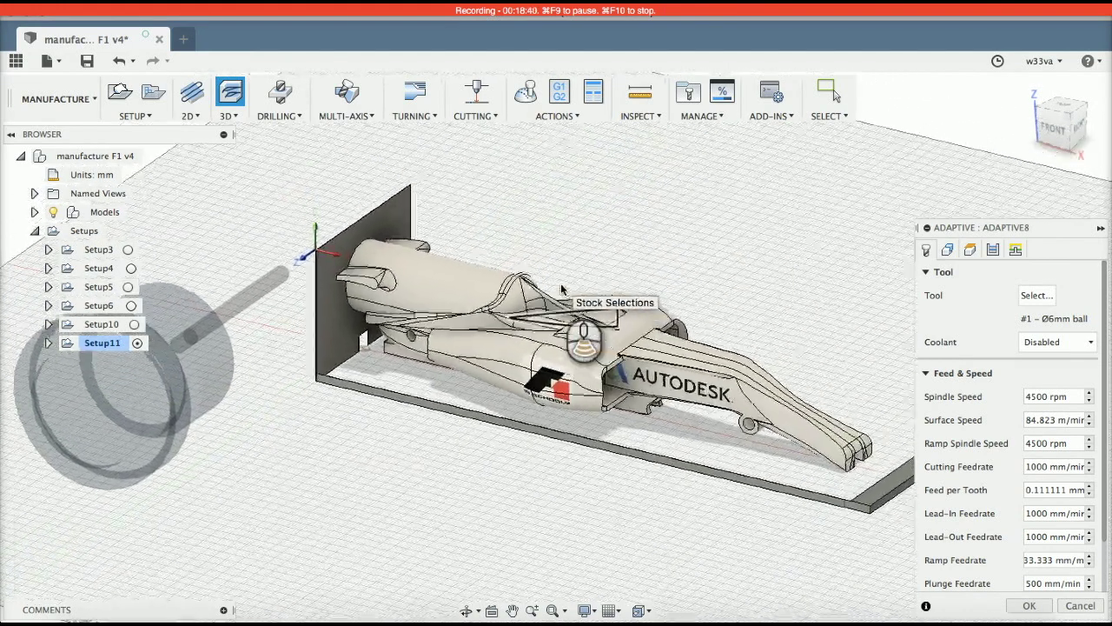
click(1052, 148)
click(1081, 107)
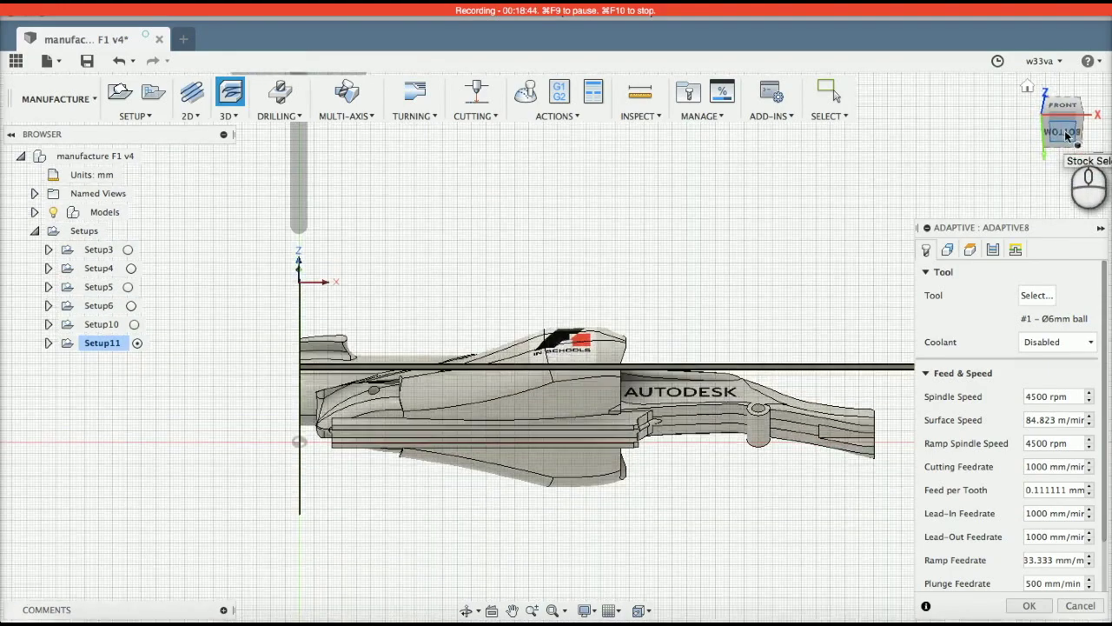
click(1080, 104)
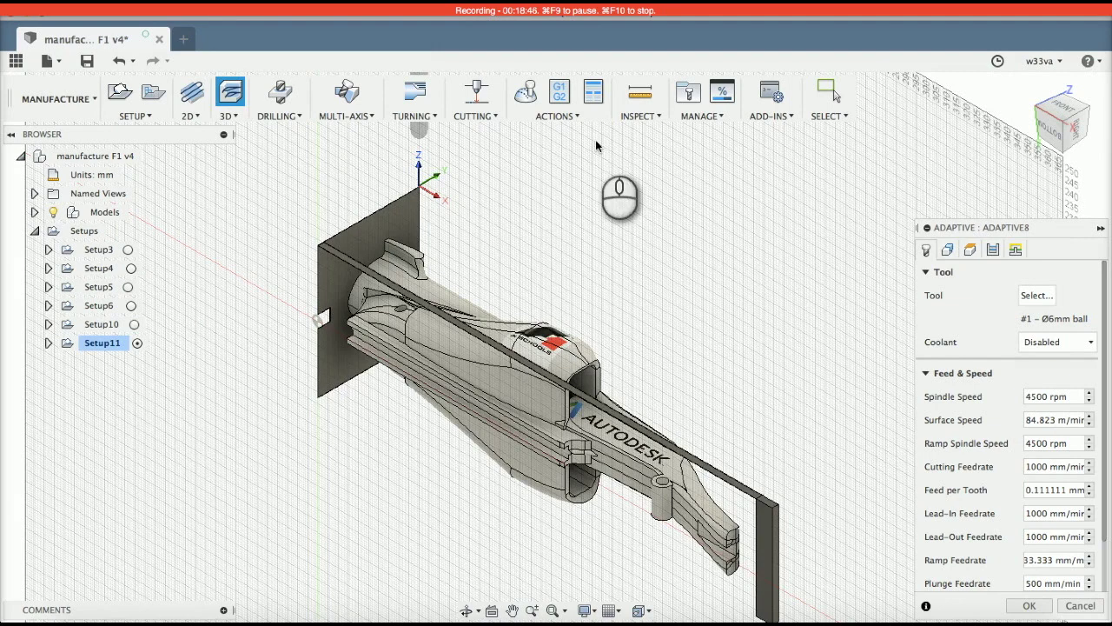
scroll(596, 145, up, 3)
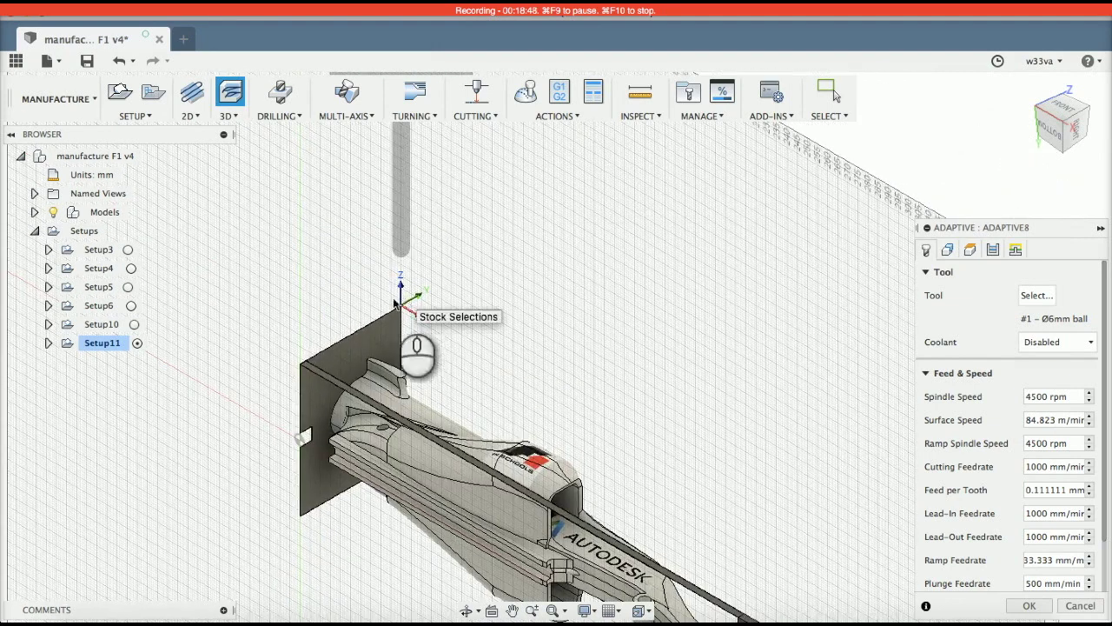
scroll(536, 422, down, 3)
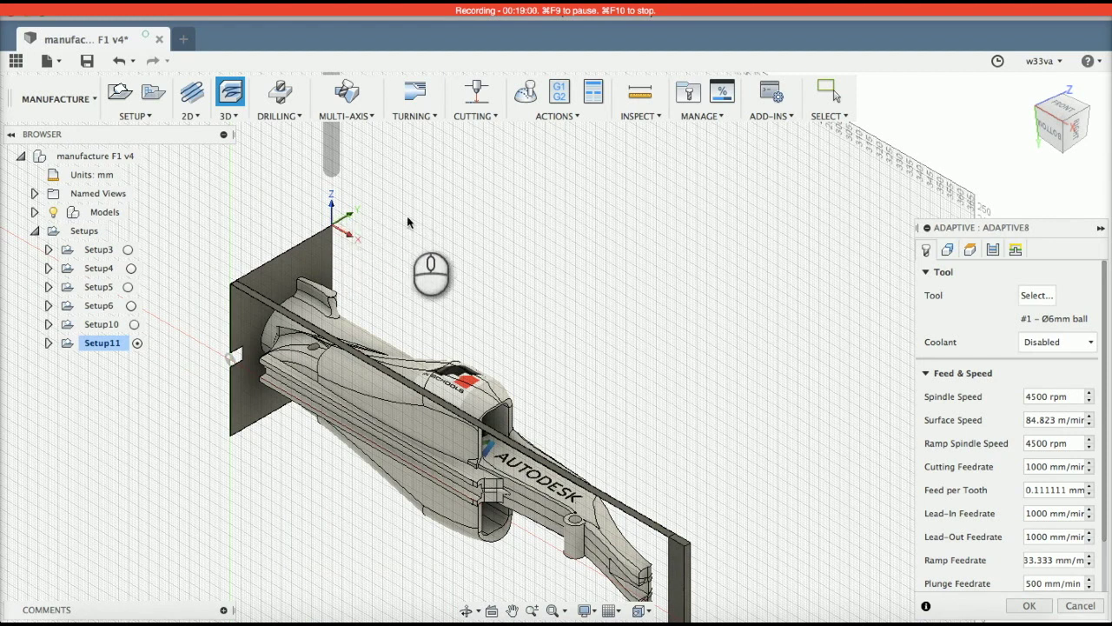
Step: Examine the 6 mm ball end mill's cutter geometry and the Adaptive operation's feeds and speeds
click(1036, 295)
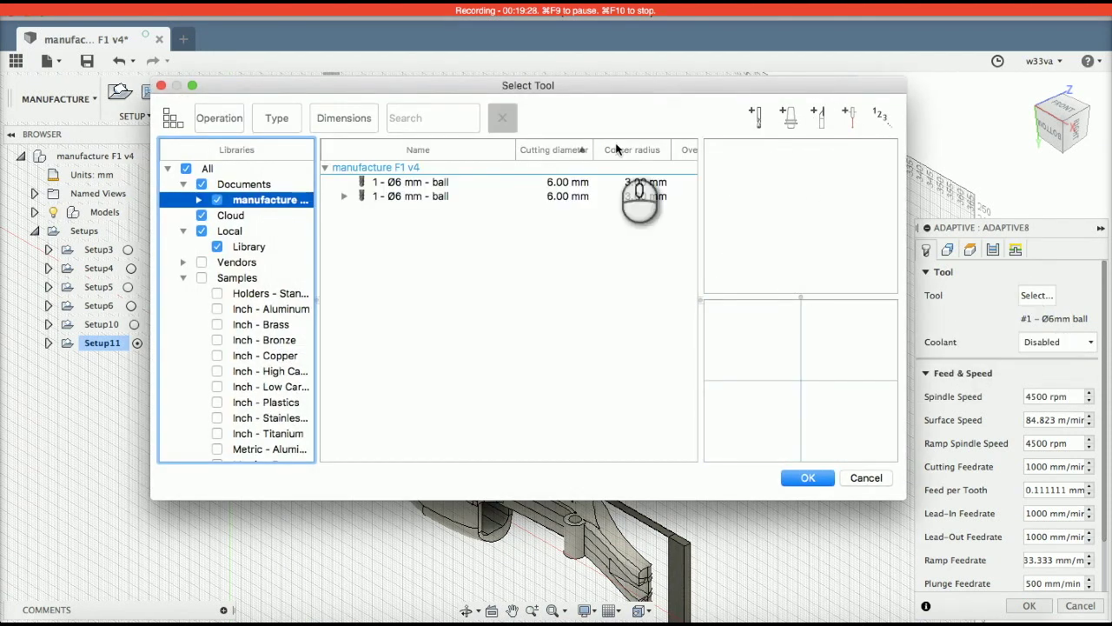
click(419, 198)
right_click(419, 200)
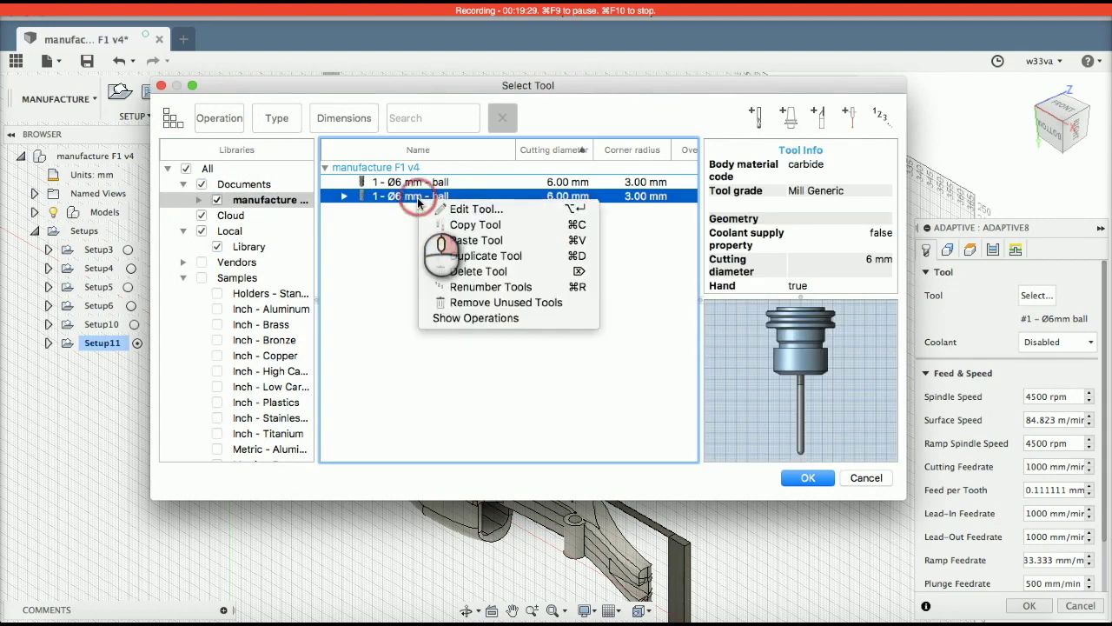
click(475, 210)
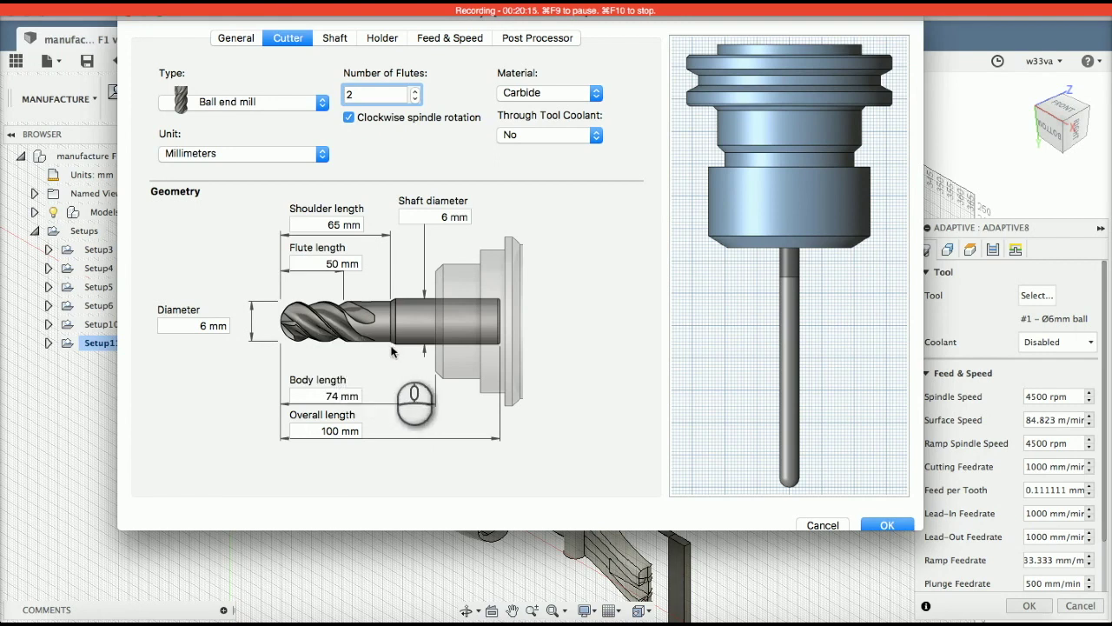
click(873, 524)
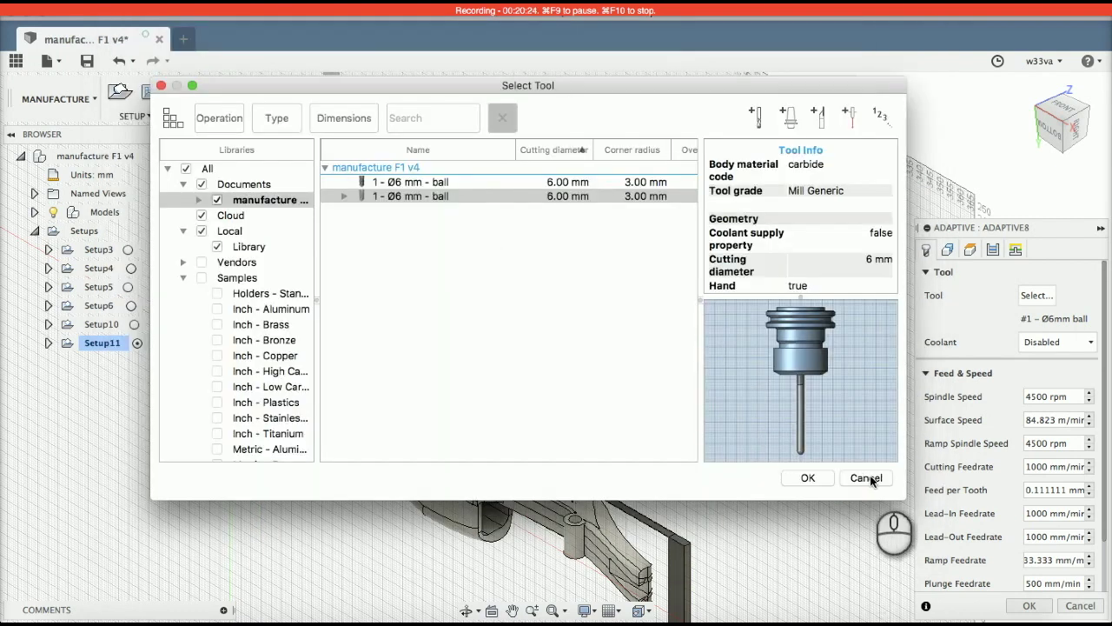
click(868, 479)
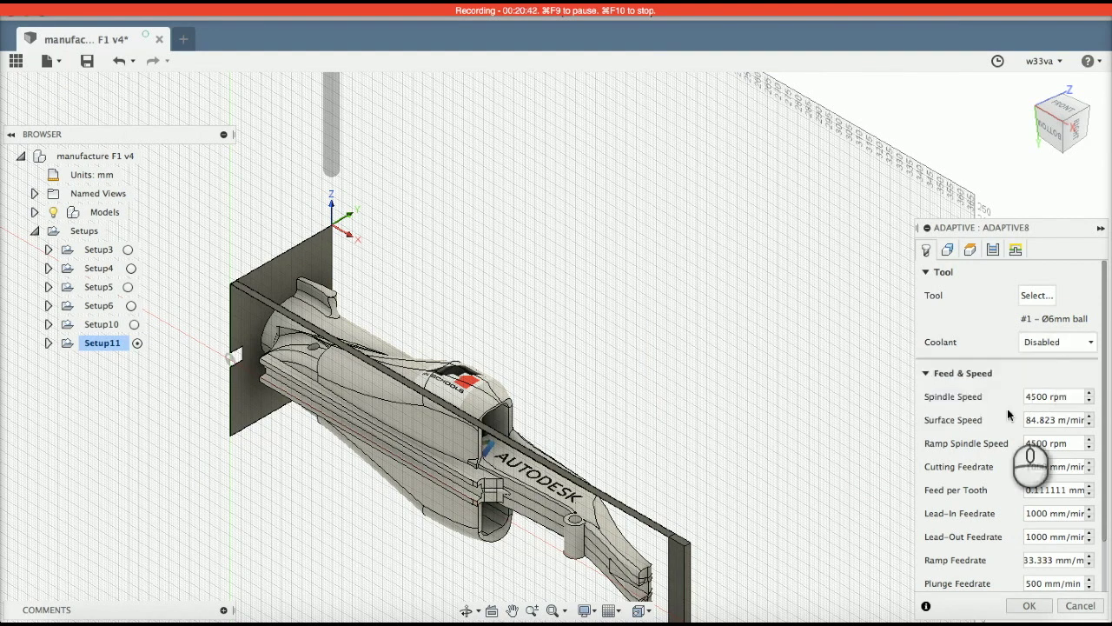
scroll(1047, 348, down, 3)
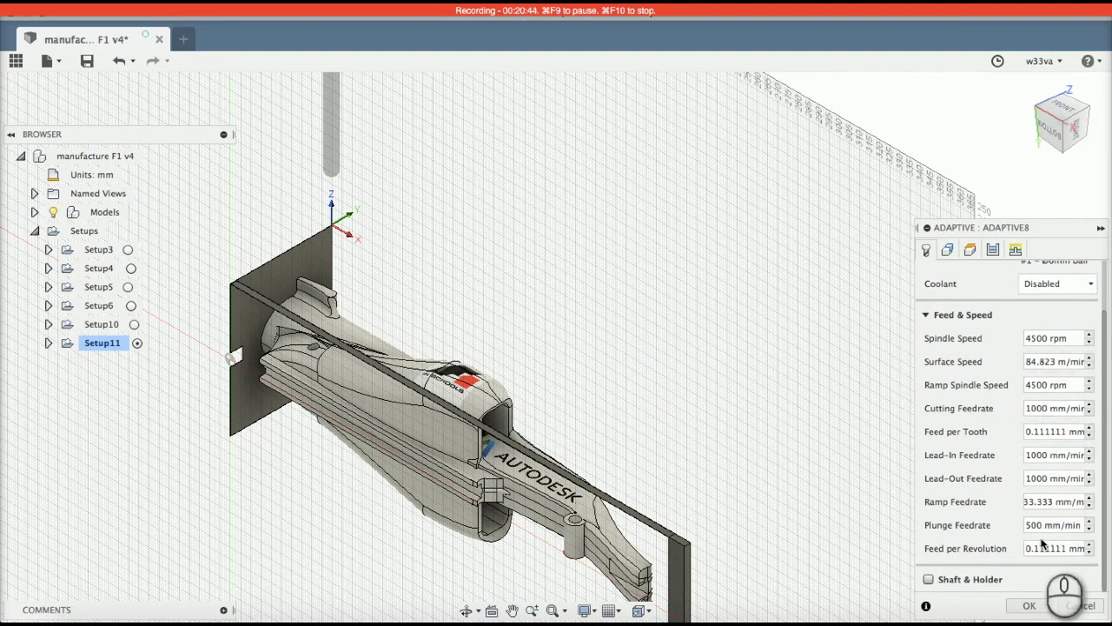
scroll(1041, 539, up, 3)
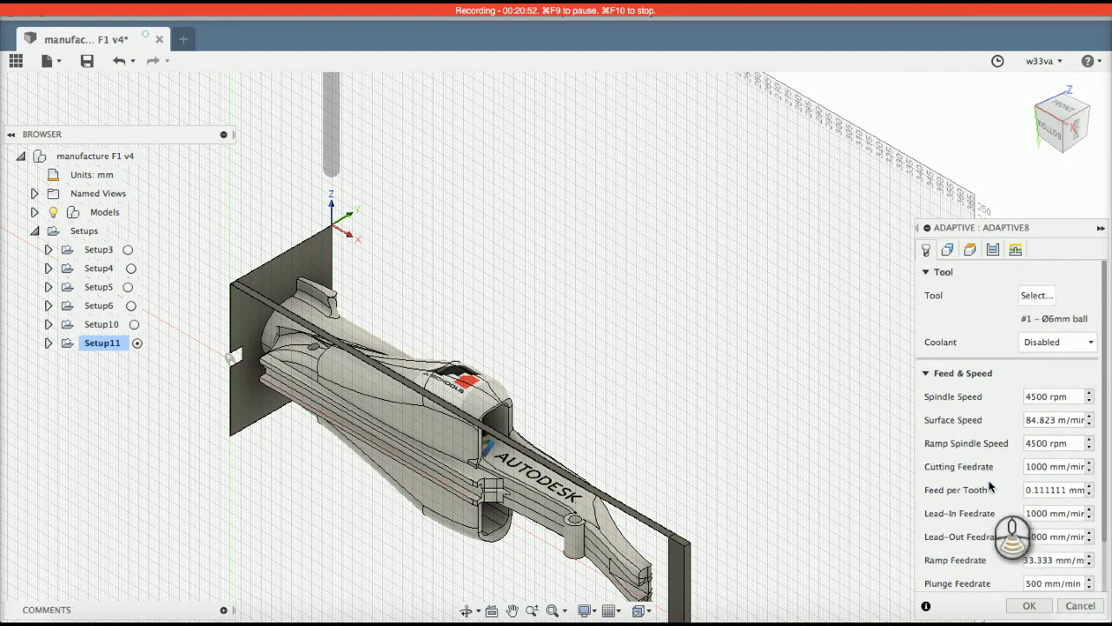
Step: Set the Adaptive operation's machining boundary to Bounding box with tool containment at Tool center on boundary
click(948, 251)
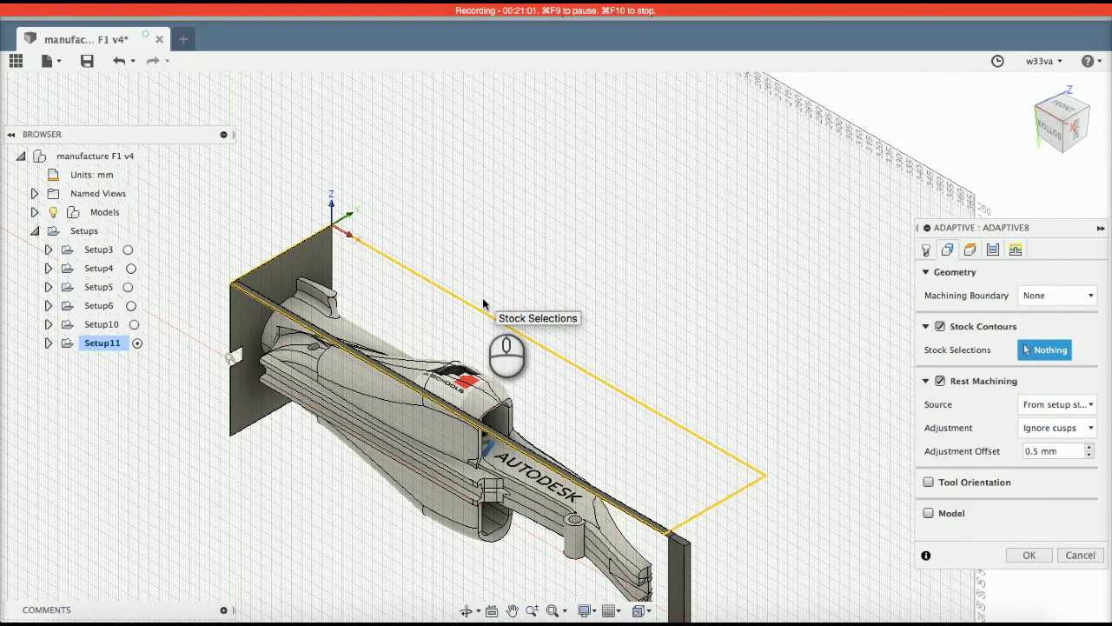
shift+middle_drag(482, 297, 608, 304)
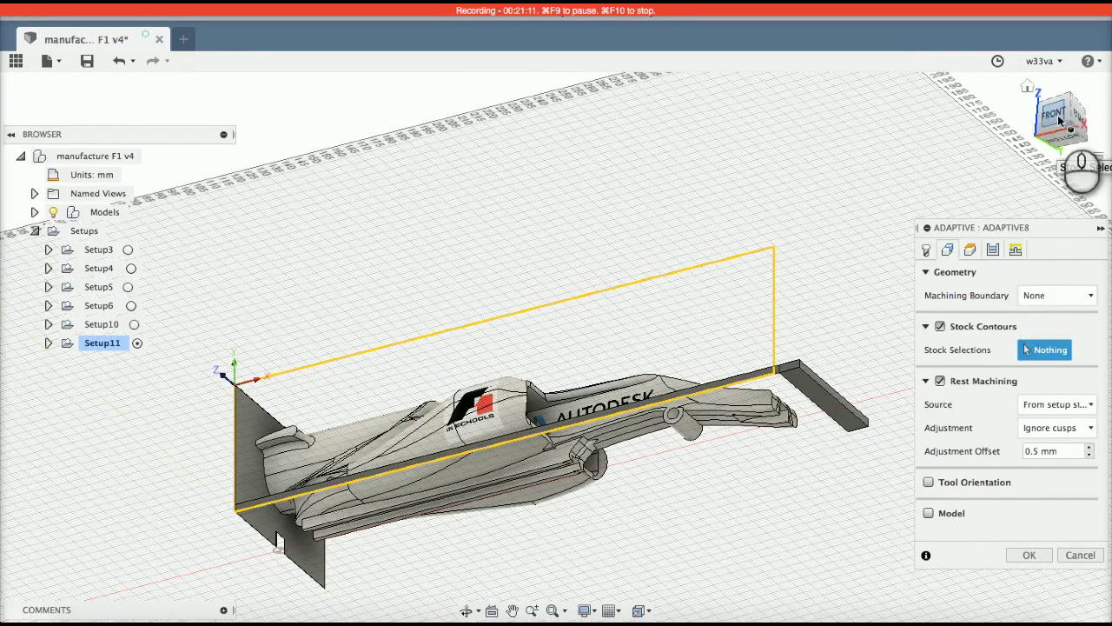
mouse_move(1058, 120)
mouse_down()
mouse_move(25, 126)
mouse_move(1, 142)
mouse_move(1062, 145)
mouse_move(938, 178)
mouse_up()
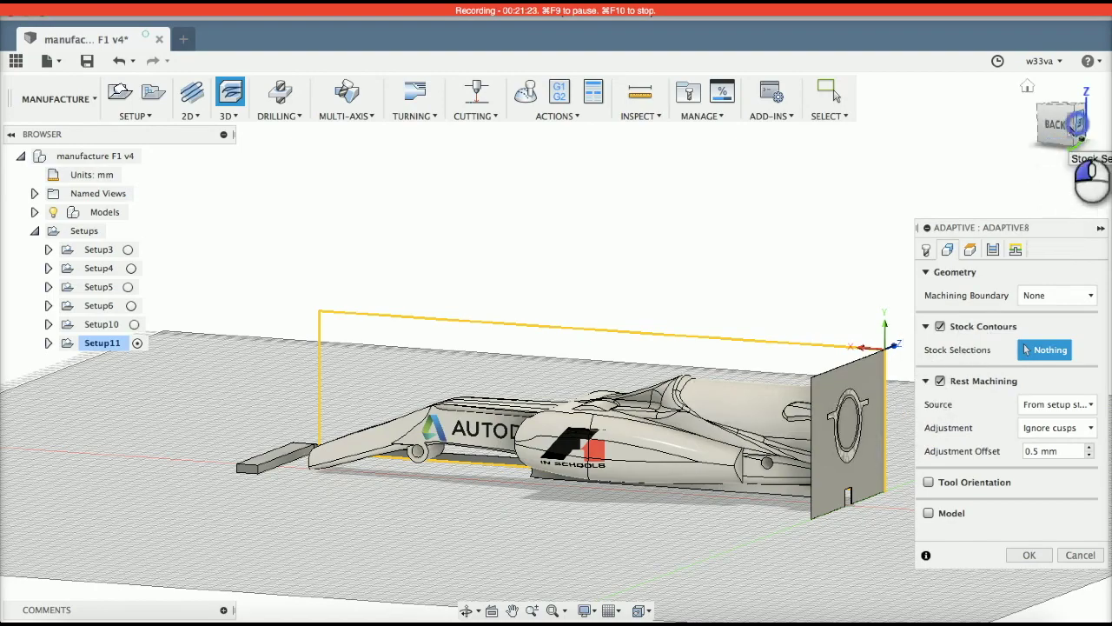
drag(1068, 127, 793, 133)
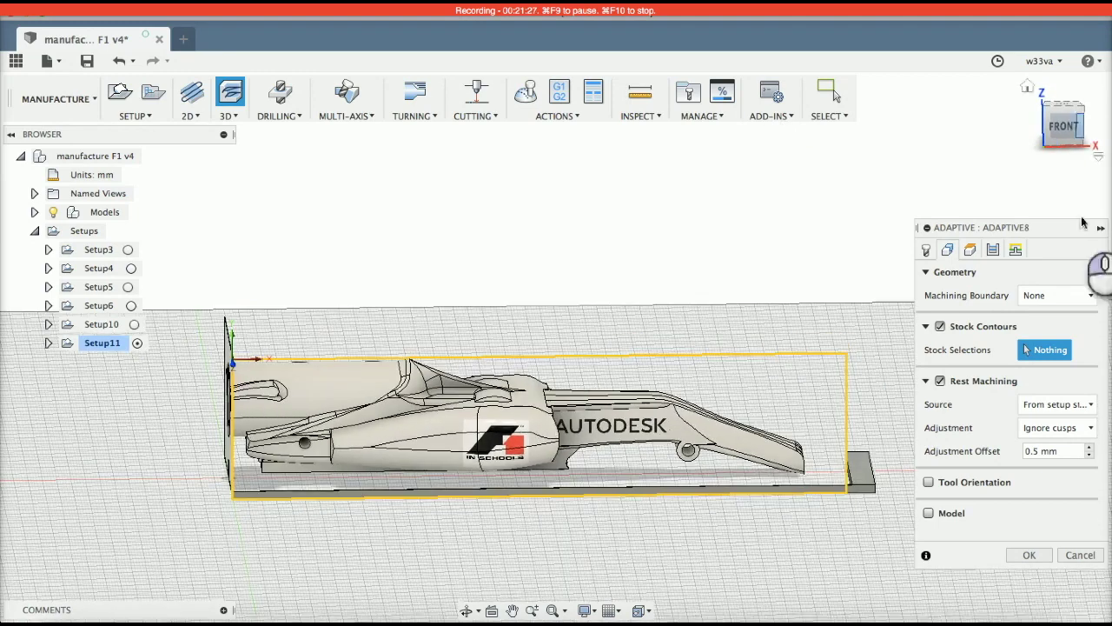
click(1090, 297)
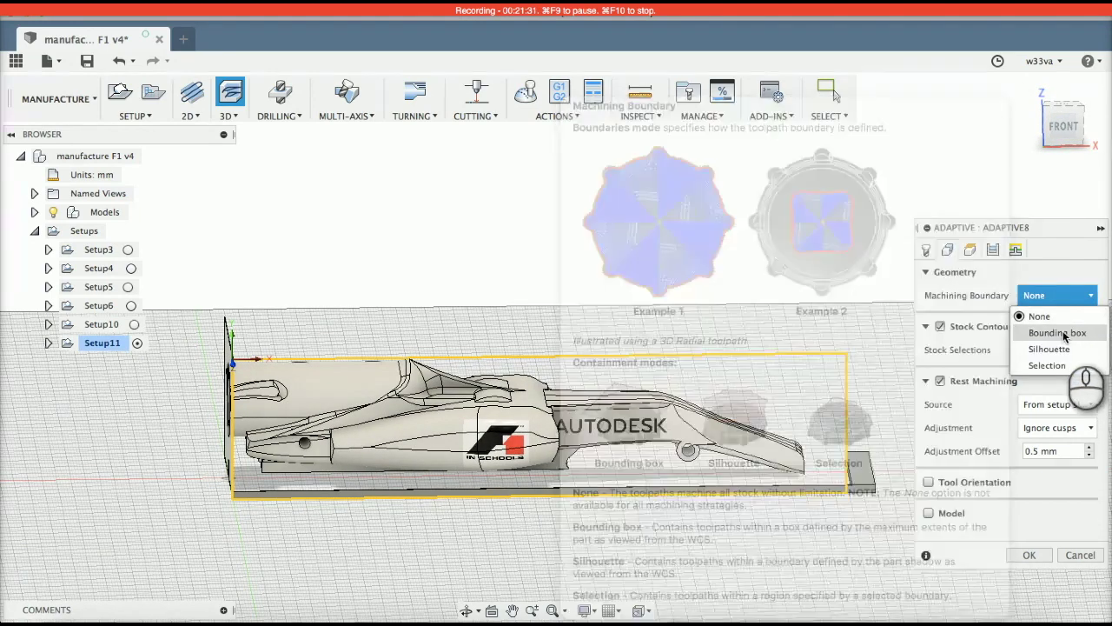
click(1056, 333)
click(1075, 320)
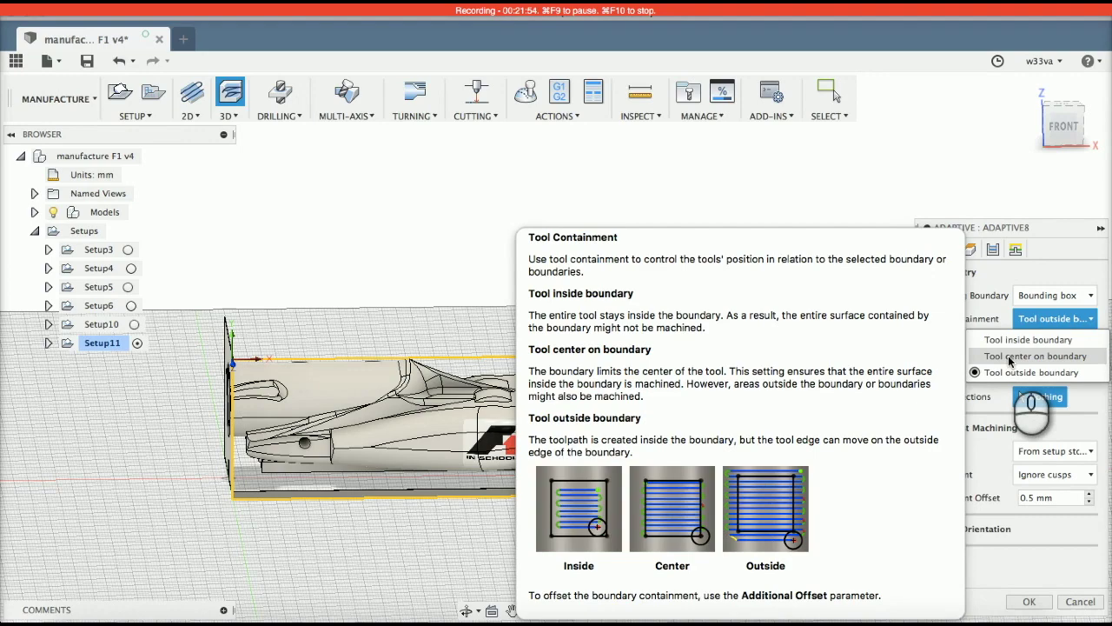
click(1010, 357)
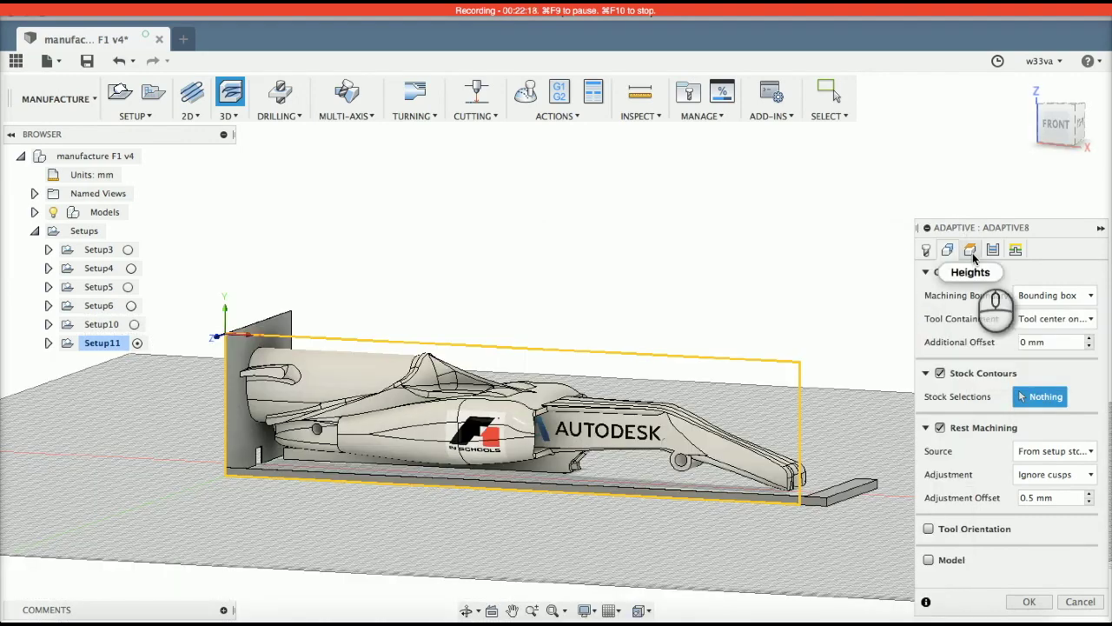
Step: Examine the clearance, retract, top and bottom height planes relative to the car body from angled and underside views
click(972, 251)
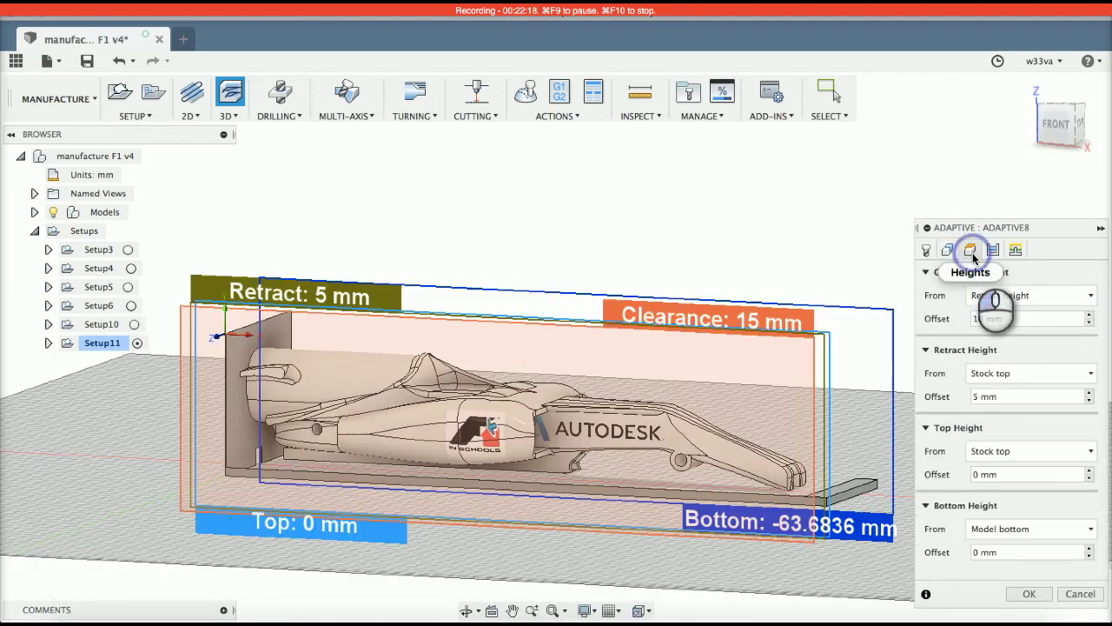
click(1058, 133)
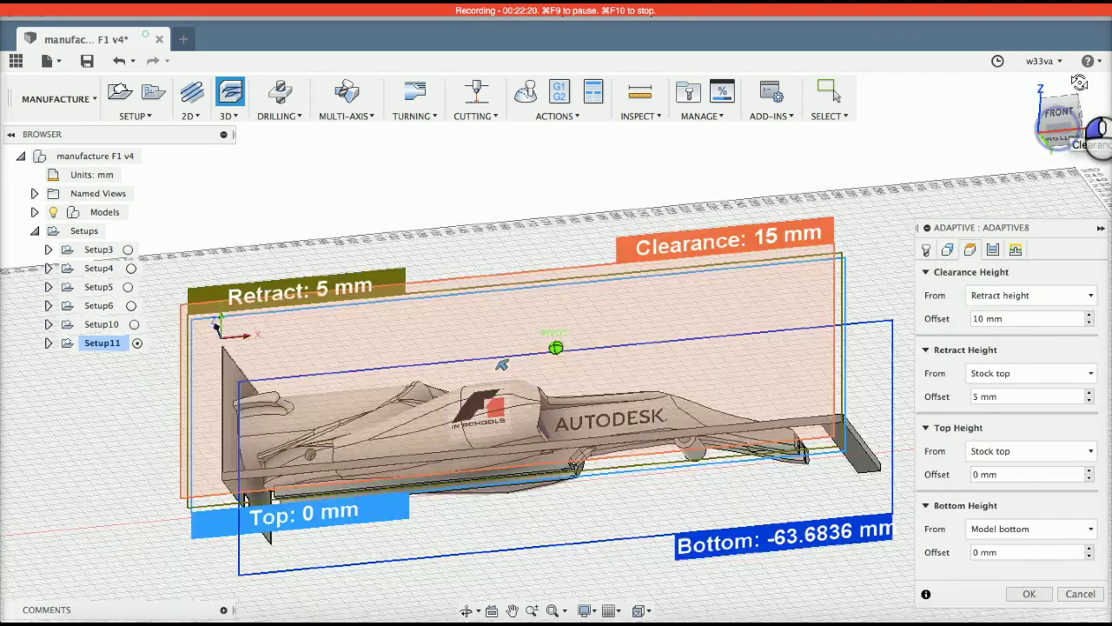
drag(1058, 123, 1056, 144)
shift+middle_drag(1077, 193, 1085, 168)
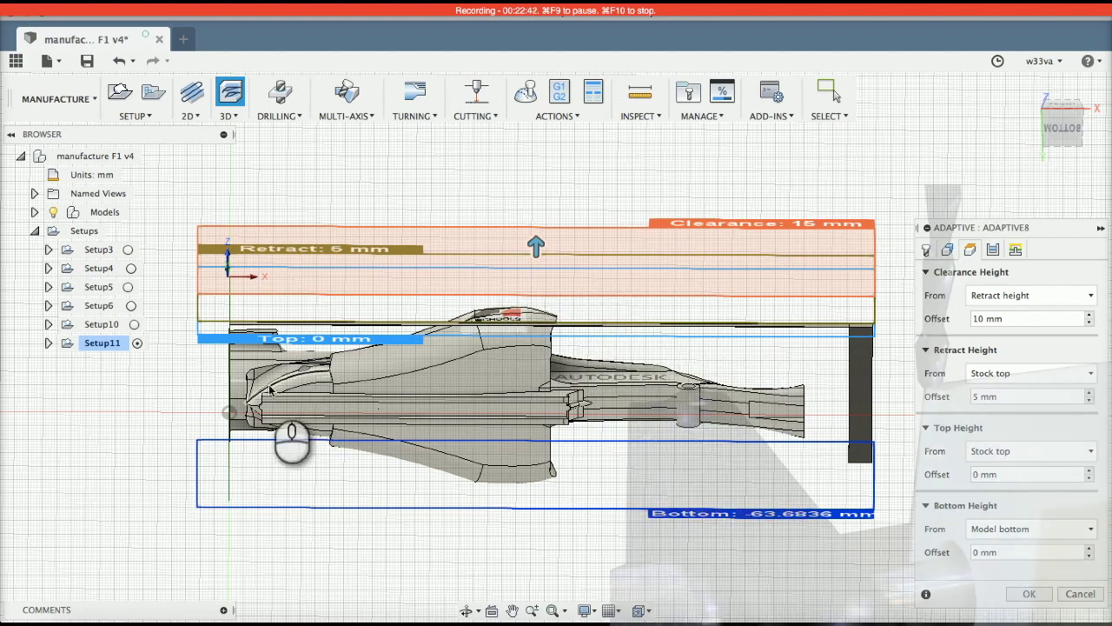
click(1069, 130)
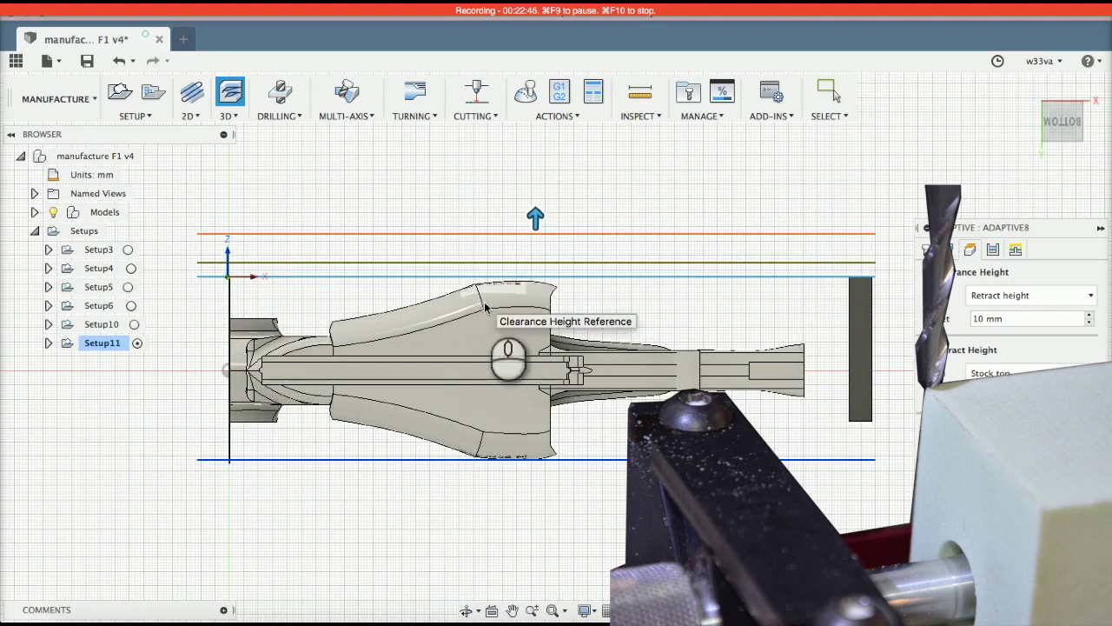
scroll(485, 306, up, 5)
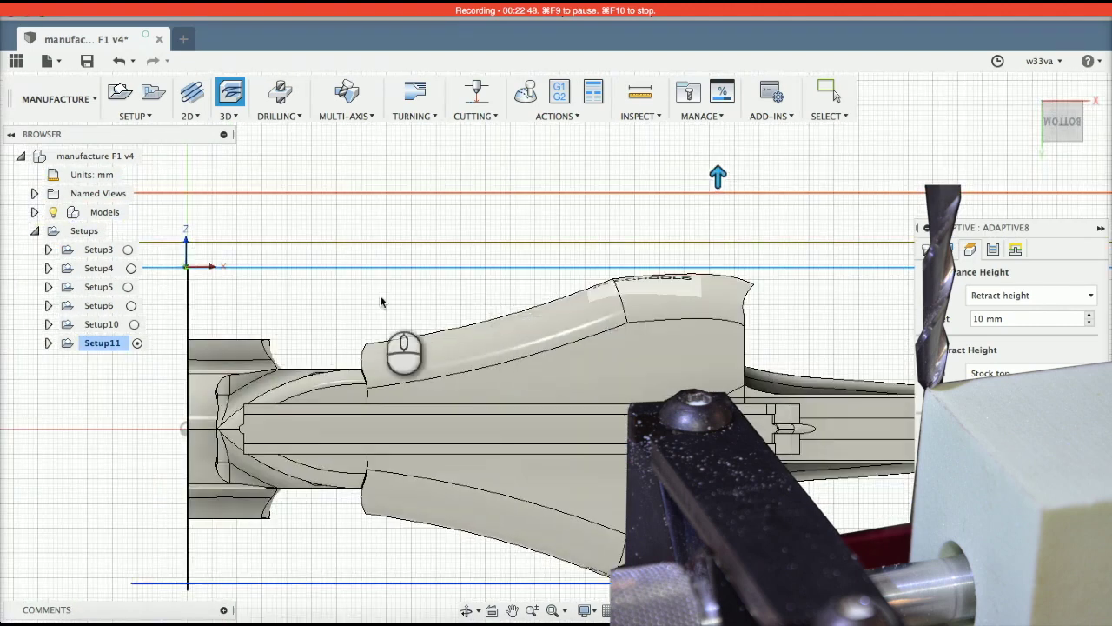
shift+middle_drag(368, 304, 309, 333)
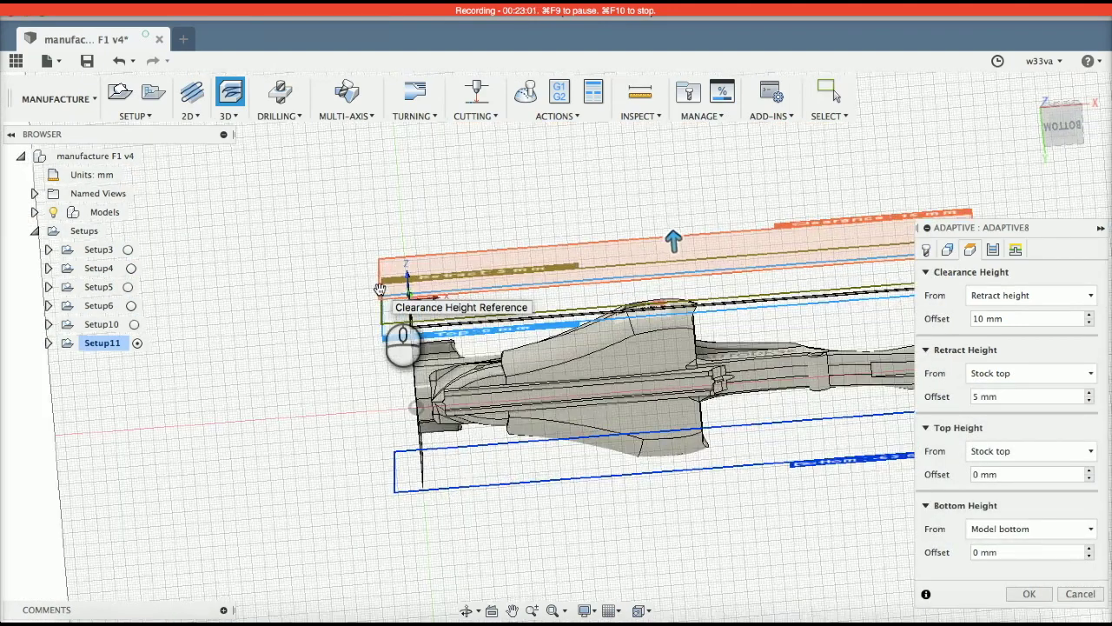
middle_drag(610, 475, 615, 480)
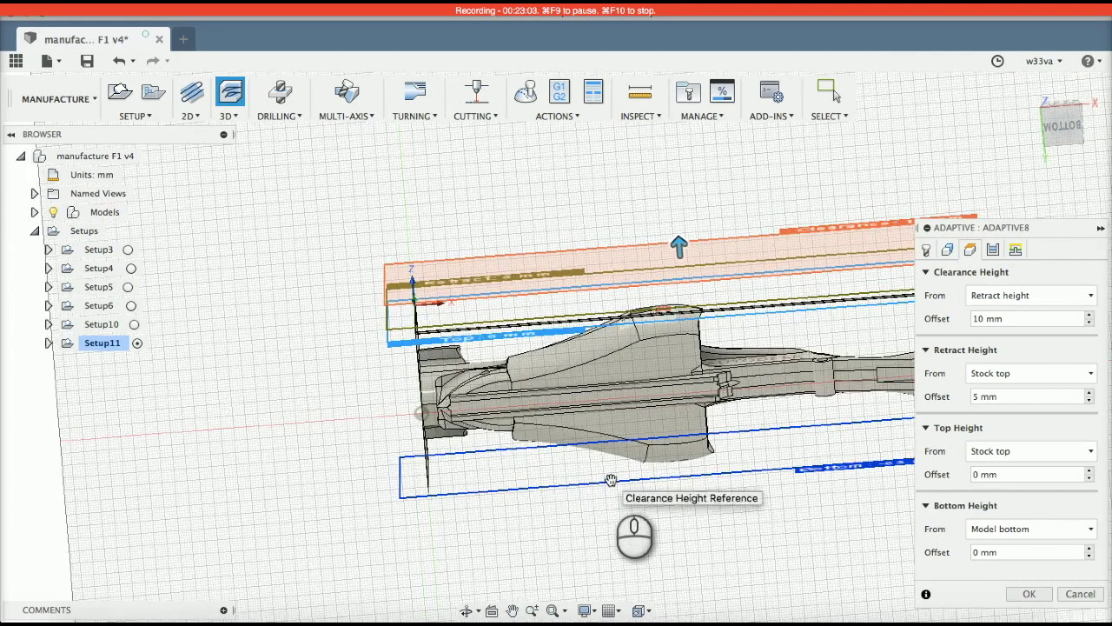
click(1071, 127)
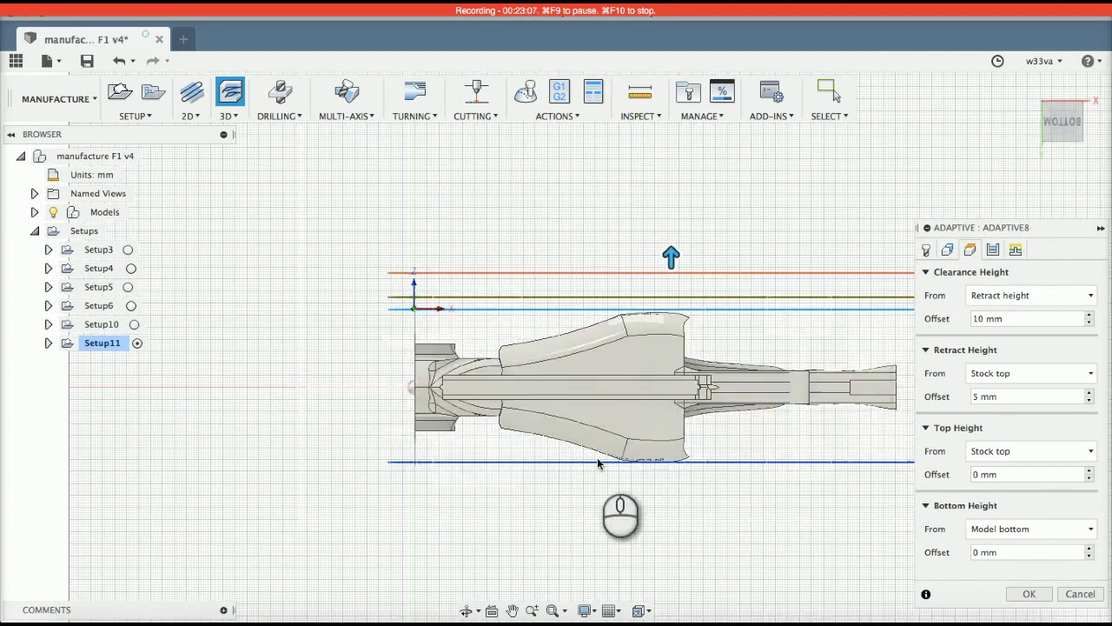
Step: Raise the bottom height plane to a 31 mm offset from the model bottom, near the car's centreline
drag(579, 460, 584, 388)
scroll(776, 383, up, 5)
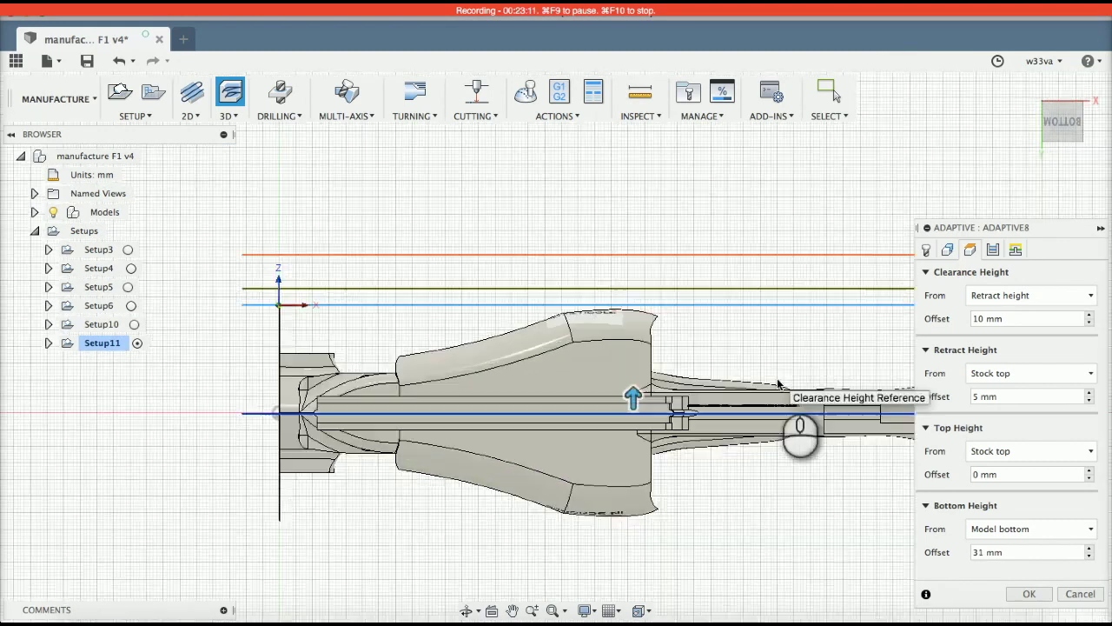
scroll(777, 379, right, 3)
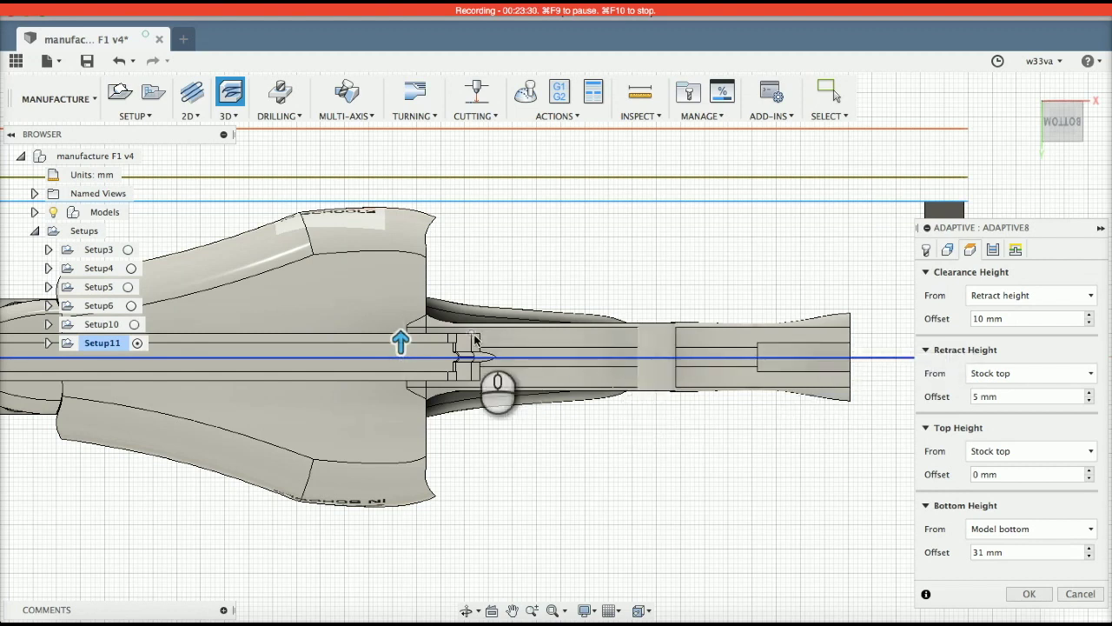
click(401, 340)
mouse_move(400, 341)
mouse_down()
mouse_move(400, 350)
mouse_move(401, 341)
mouse_up()
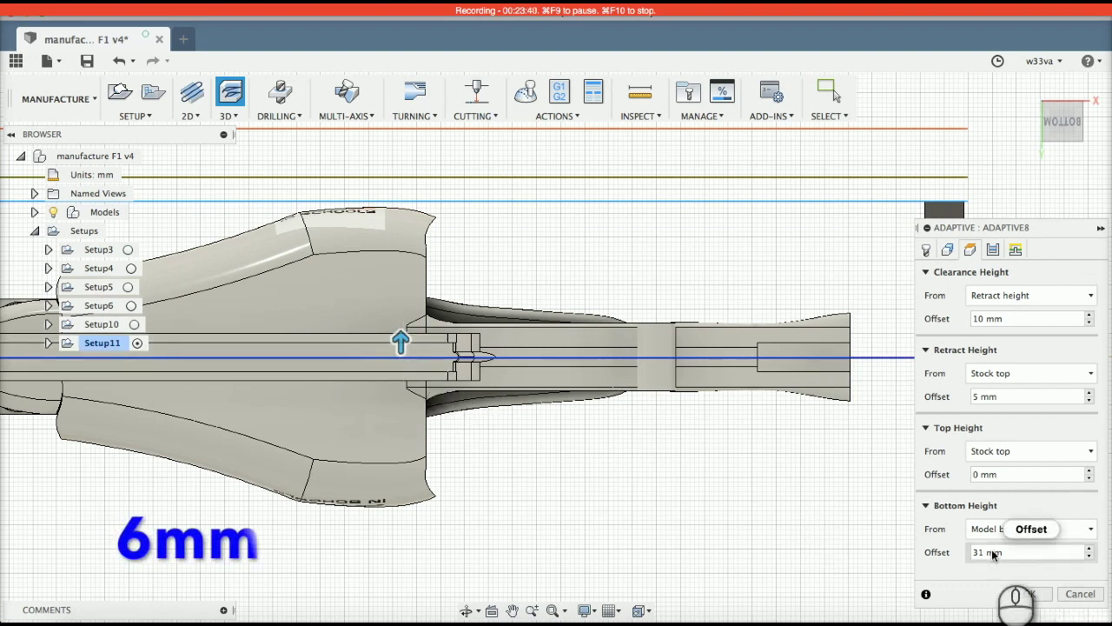
Step: Lower the bottom height plane past the car's centreline to a 25 mm offset from the model bottom
drag(402, 344, 400, 370)
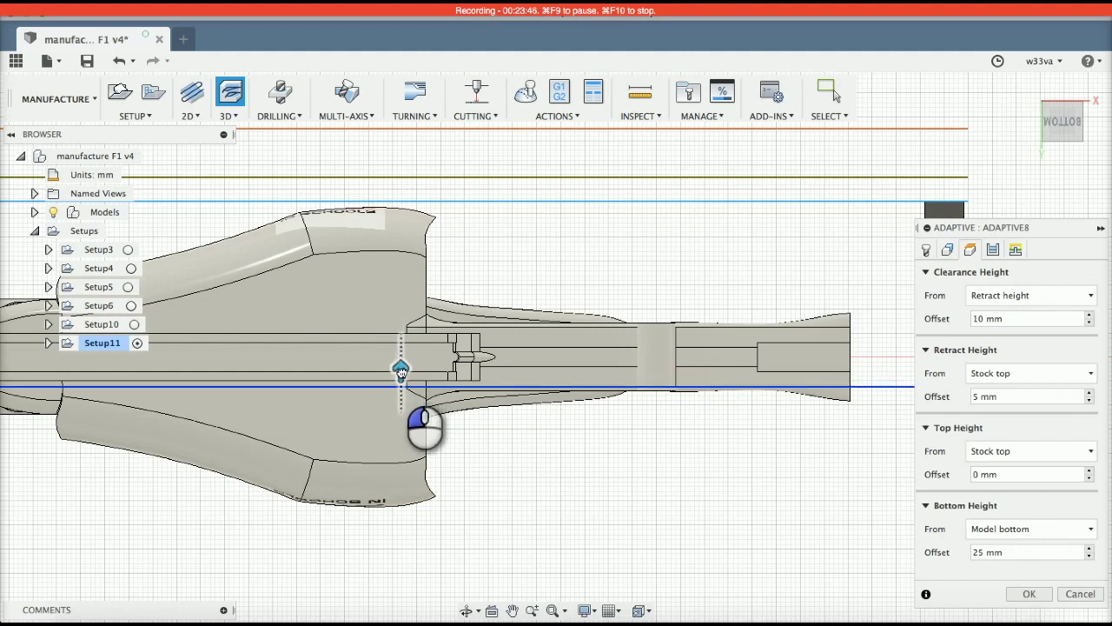
drag(400, 373, 400, 372)
scroll(548, 492, left, 3)
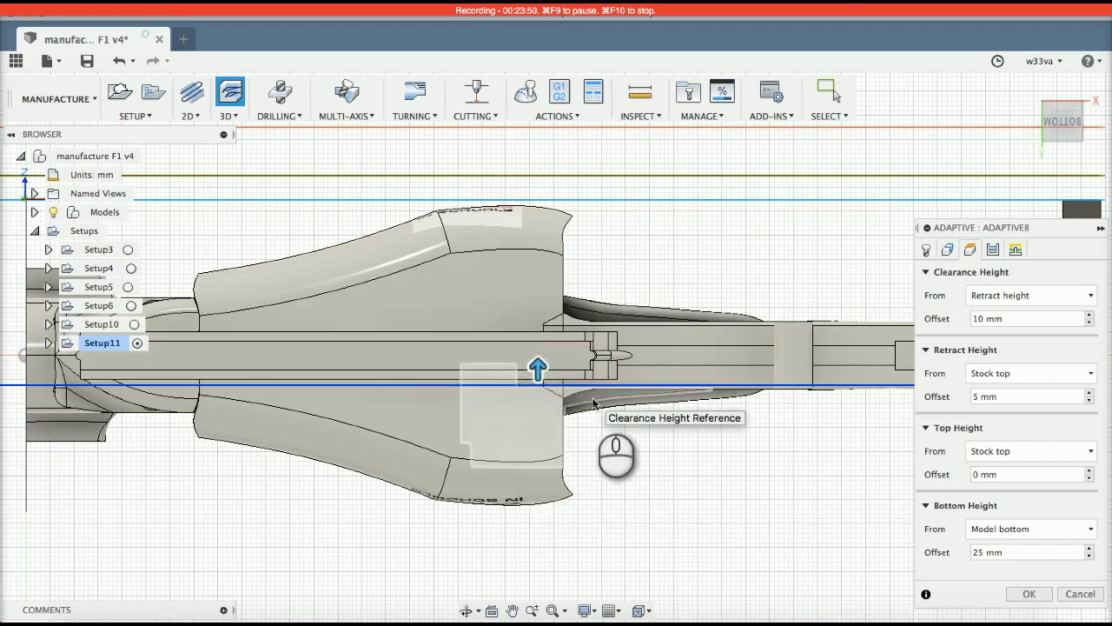
shift+scroll(594, 399, down, 1)
shift+middle_drag(593, 403, 594, 402)
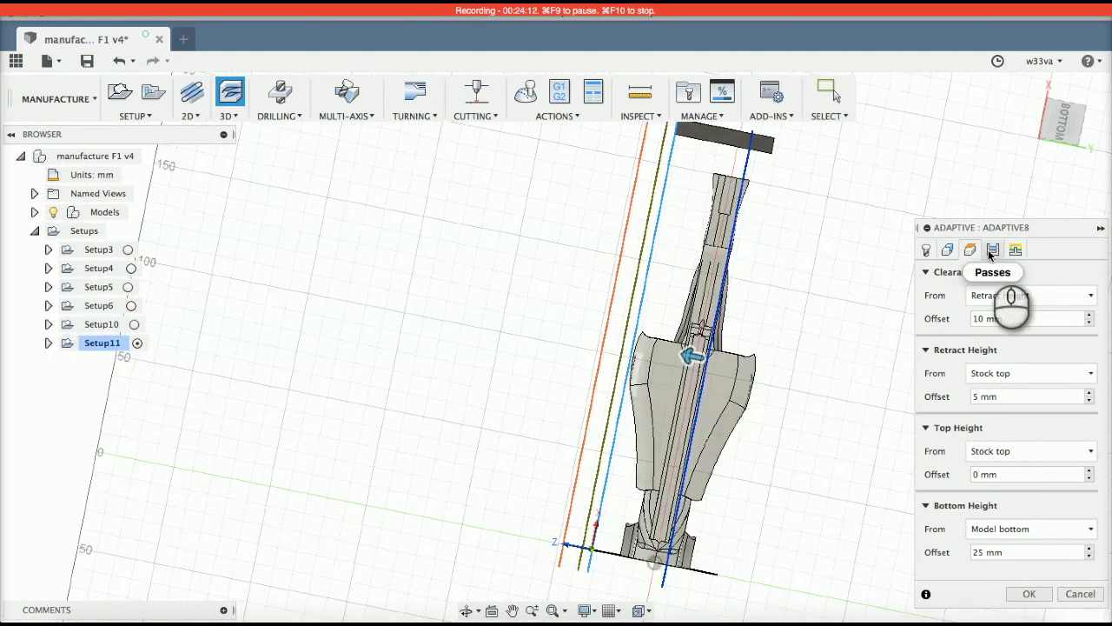
Step: Review the pass settings, keep them as they are, and generate the 3D Adaptive Clearing toolpath
click(993, 250)
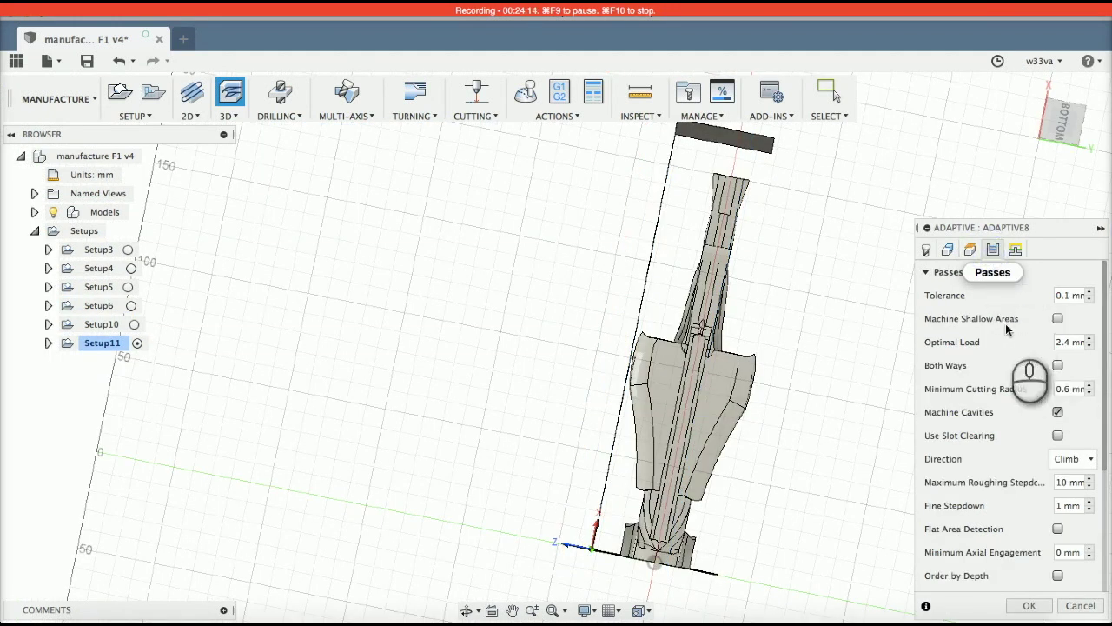
click(1028, 88)
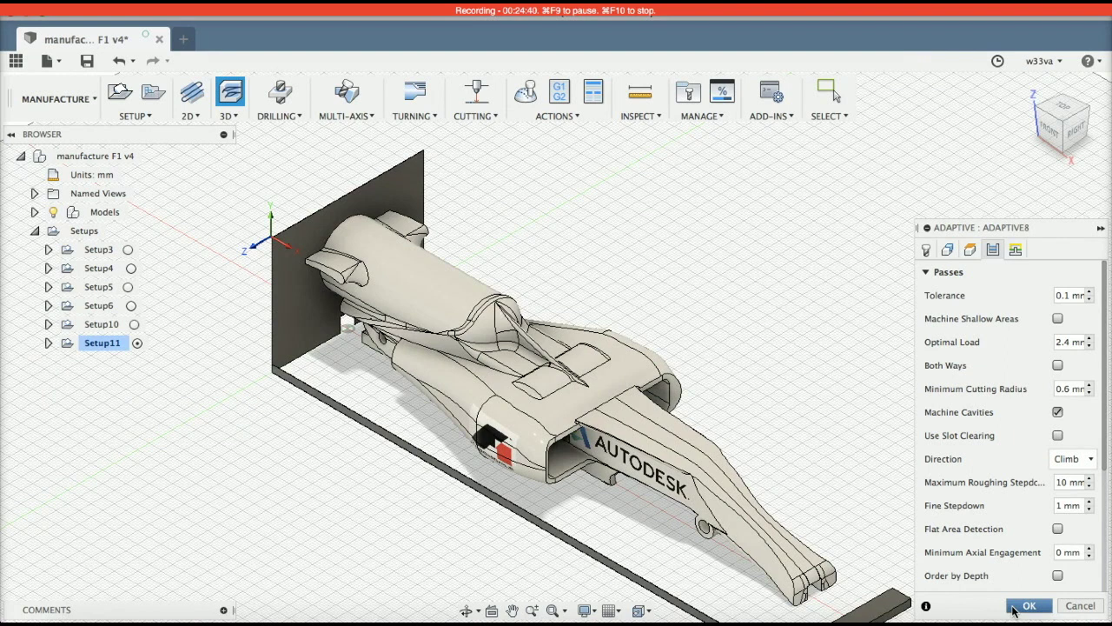
scroll(796, 488, down, 1)
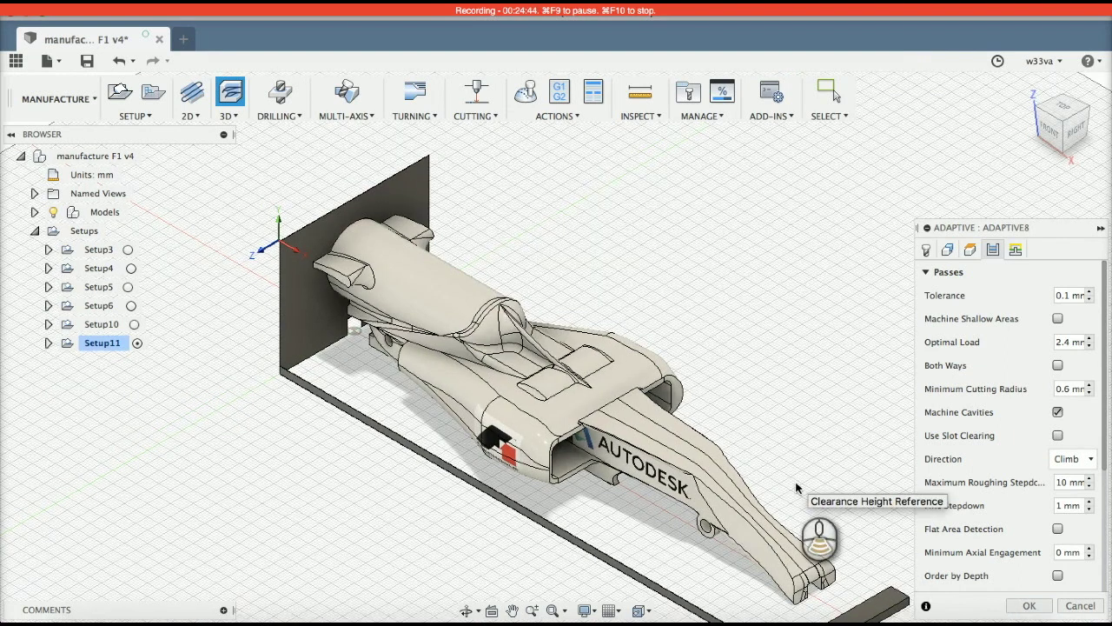
scroll(796, 488, down, 1)
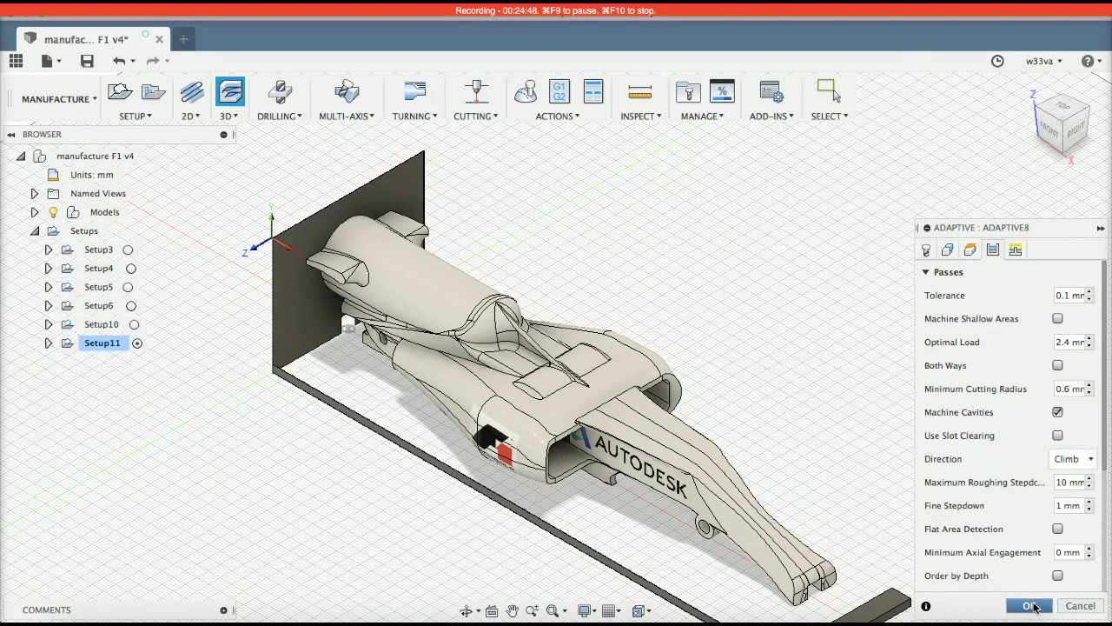
click(1031, 606)
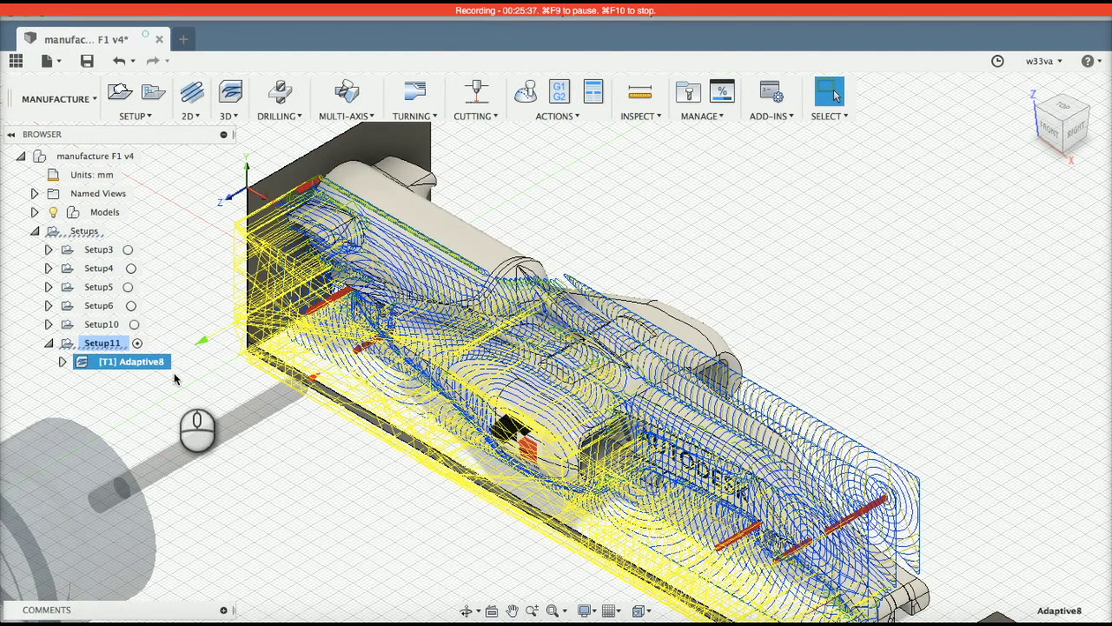
Step: Switch to the Model workspace and hide Body47, the block reference covering the rear of the car
click(1025, 87)
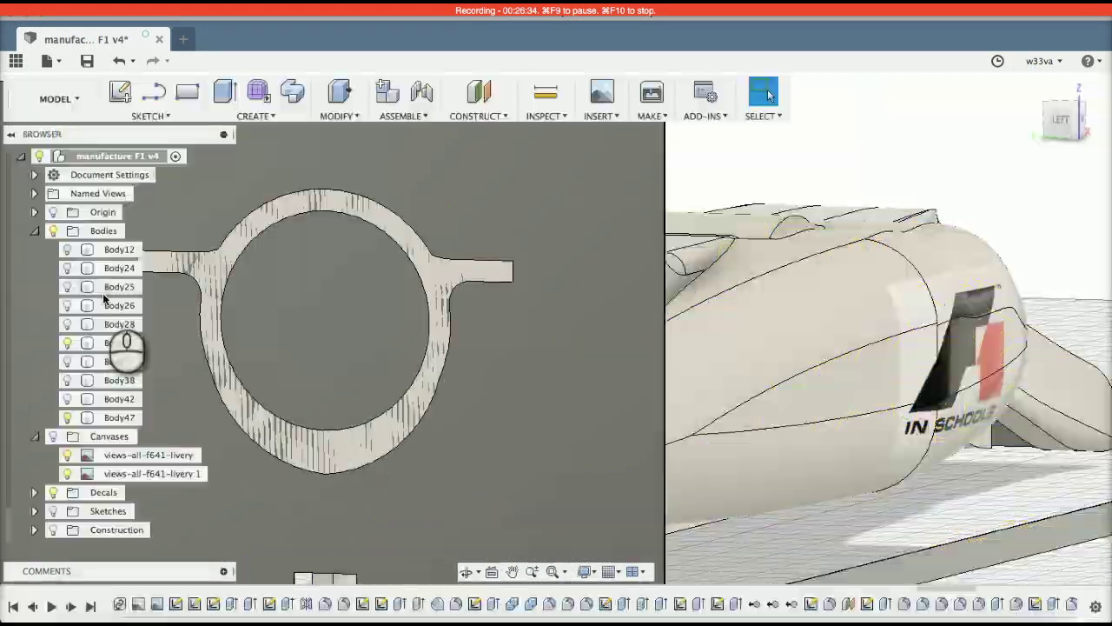
click(67, 416)
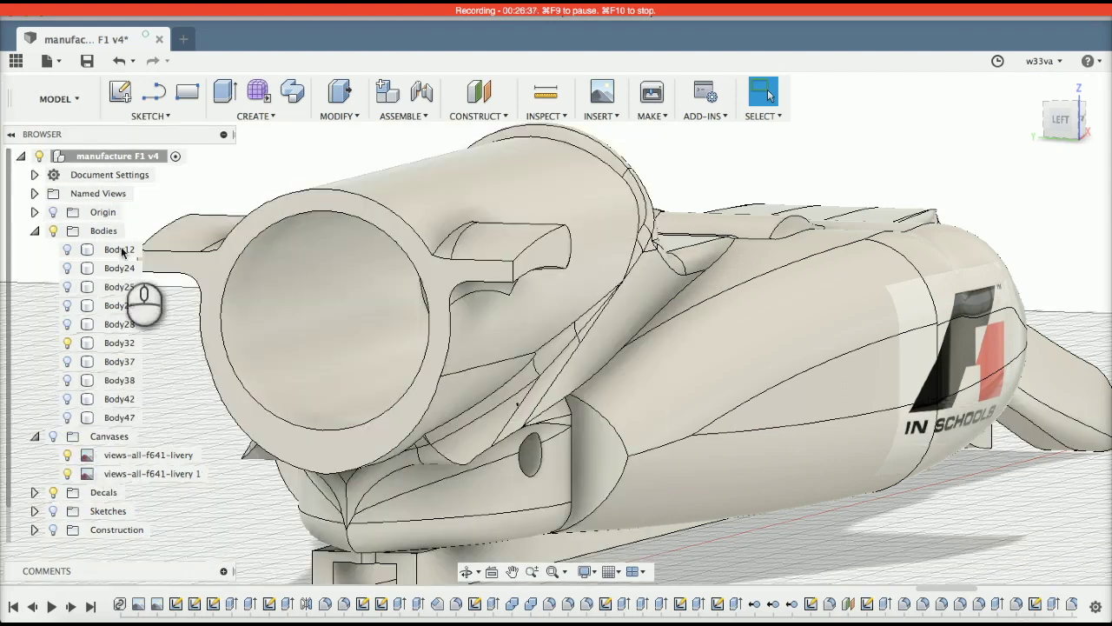
Step: Return to the Manufacture workspace and inspect Setup11's Adaptive8 toolpath around the rear, side and front of the car
click(68, 100)
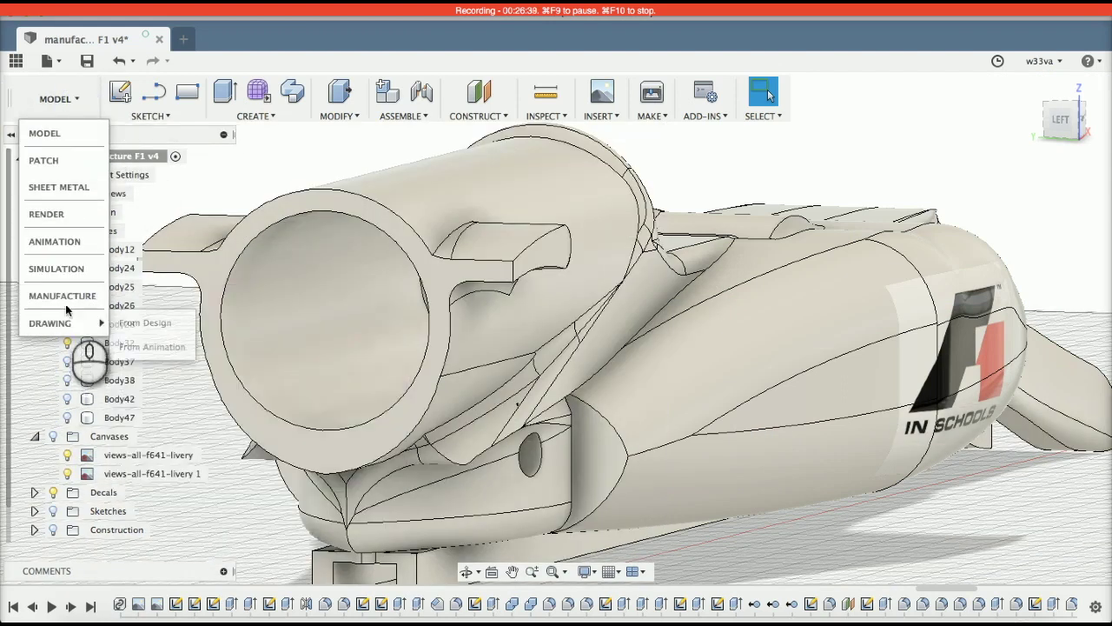
click(64, 297)
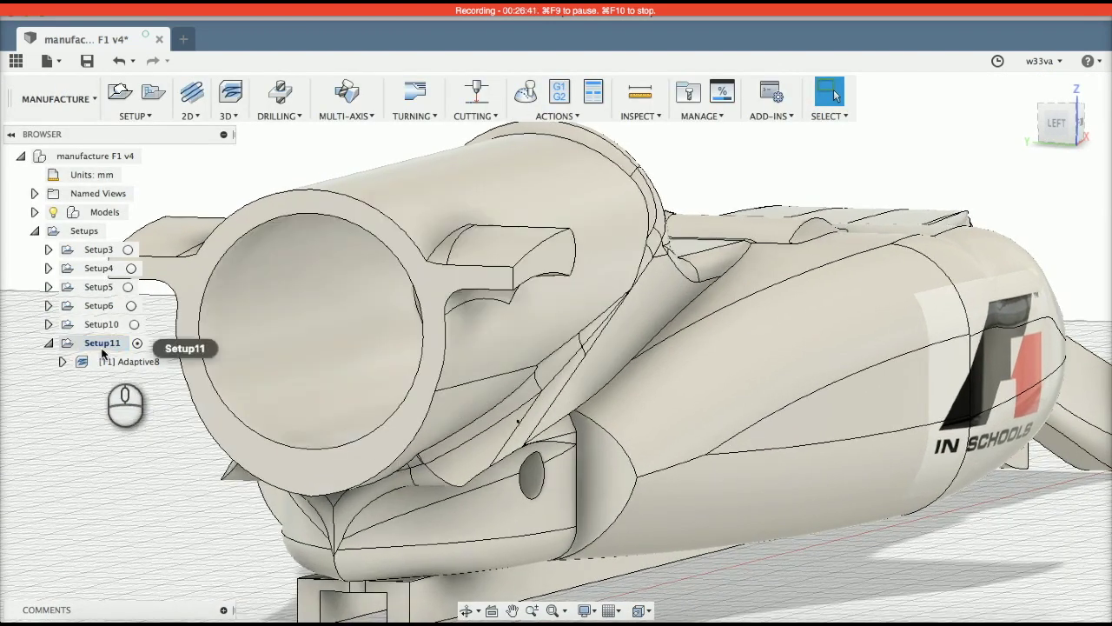
click(111, 361)
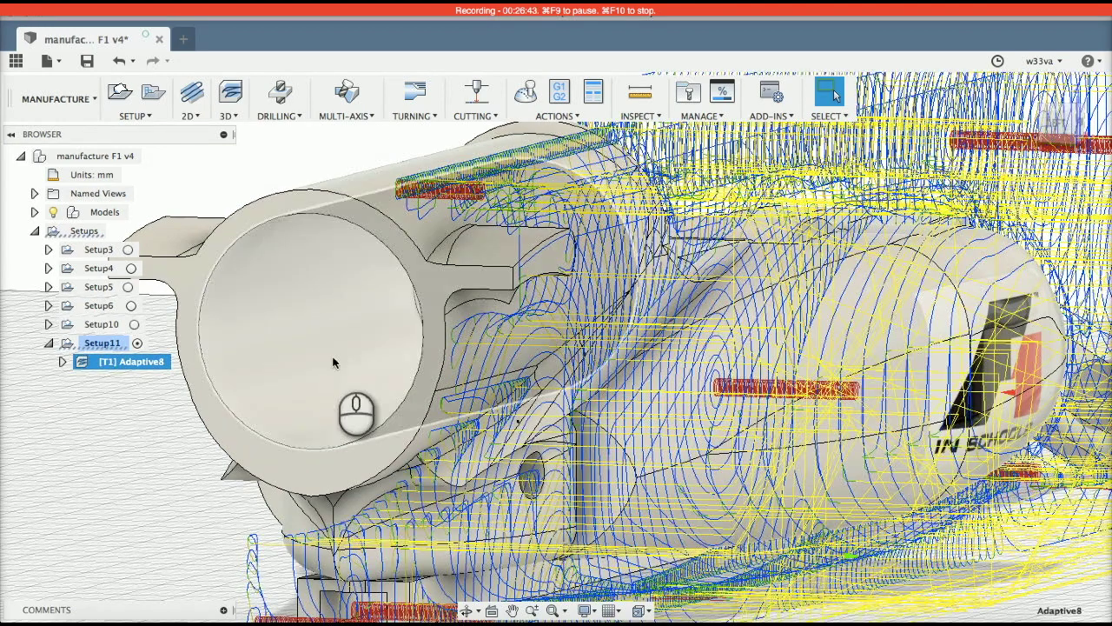
middle_drag(333, 425, 402, 364)
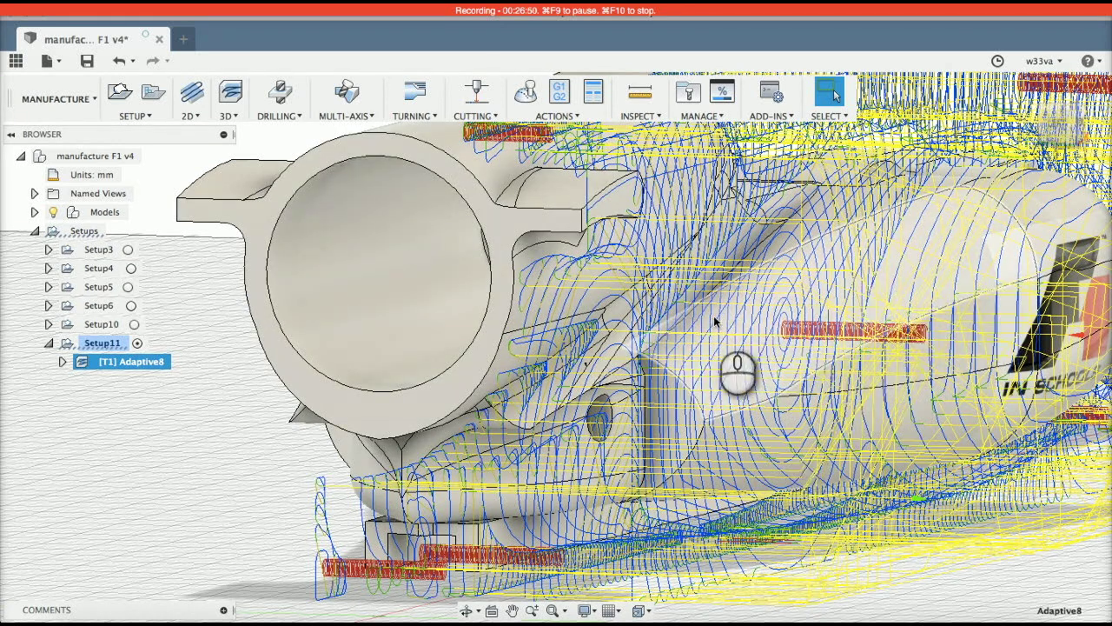
shift+middle_drag(668, 275, 609, 315)
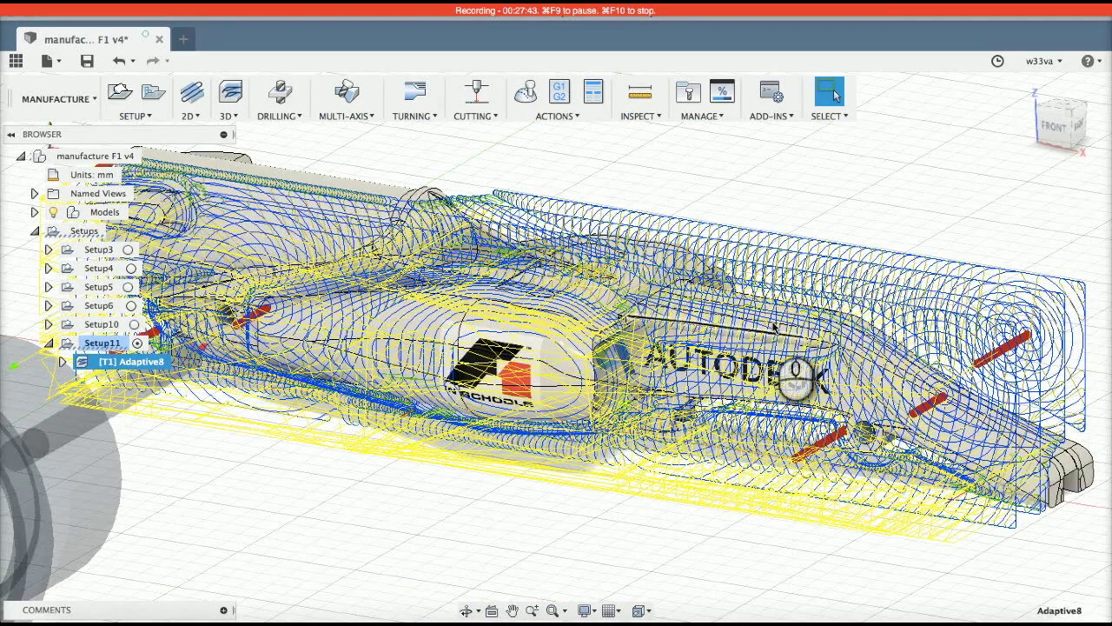
shift+middle_drag(782, 339, 774, 326)
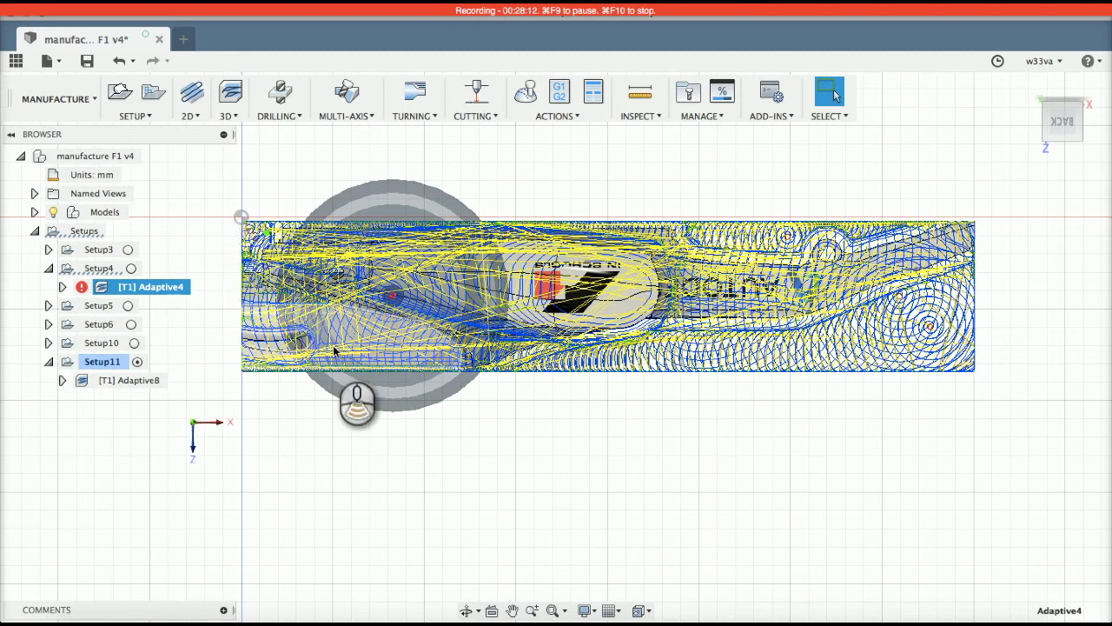
Step: Examine Setup4's Adaptive4 toolpath from the back and top of the car
click(1062, 123)
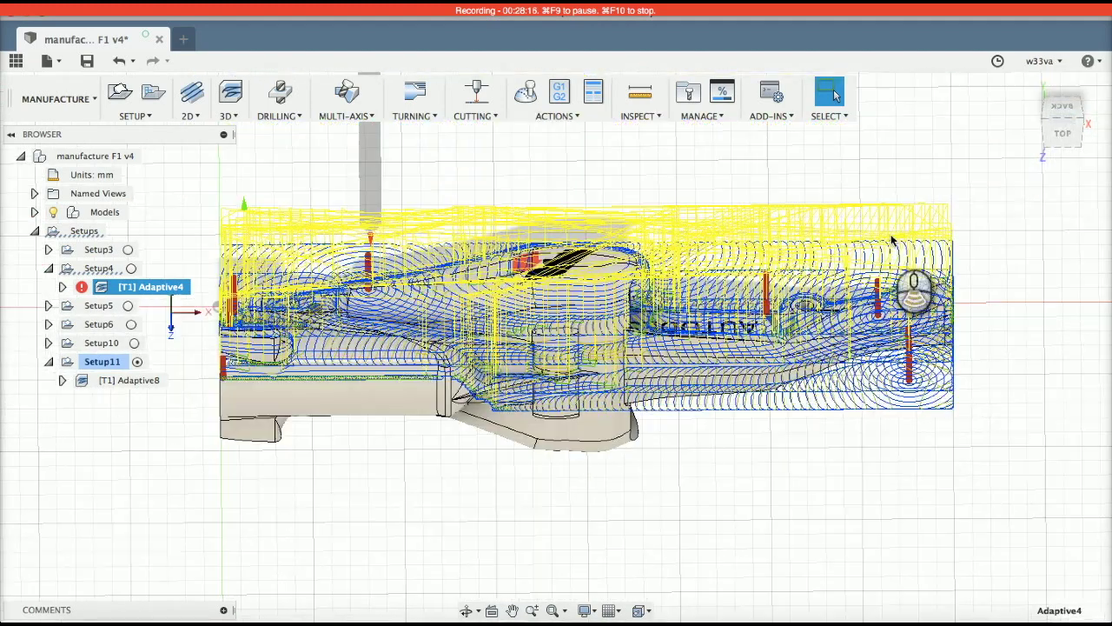
click(1058, 119)
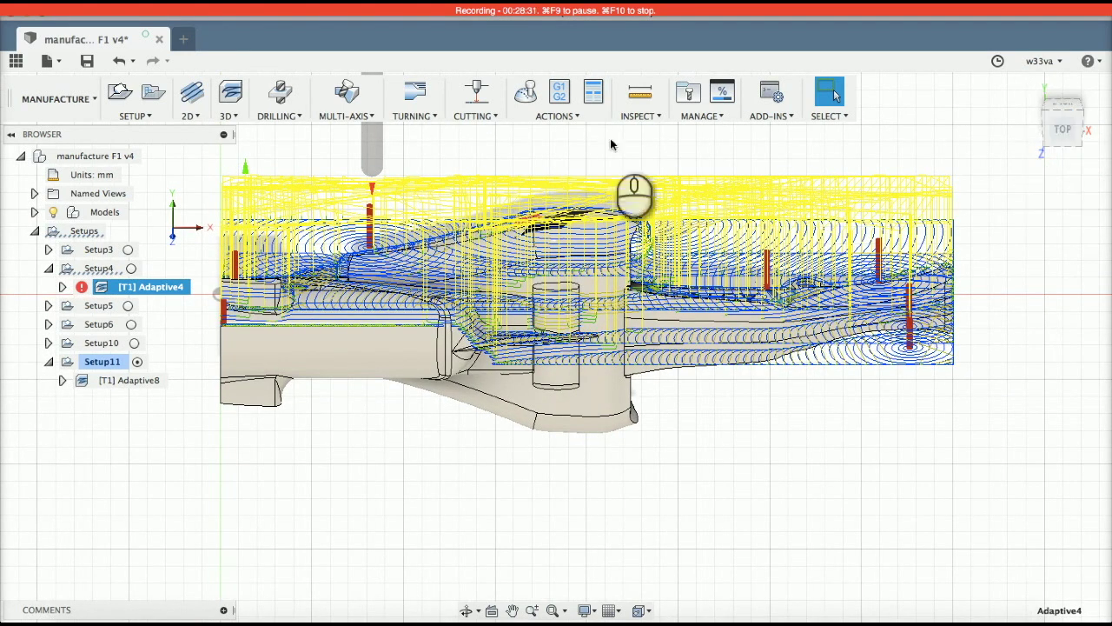
click(1062, 149)
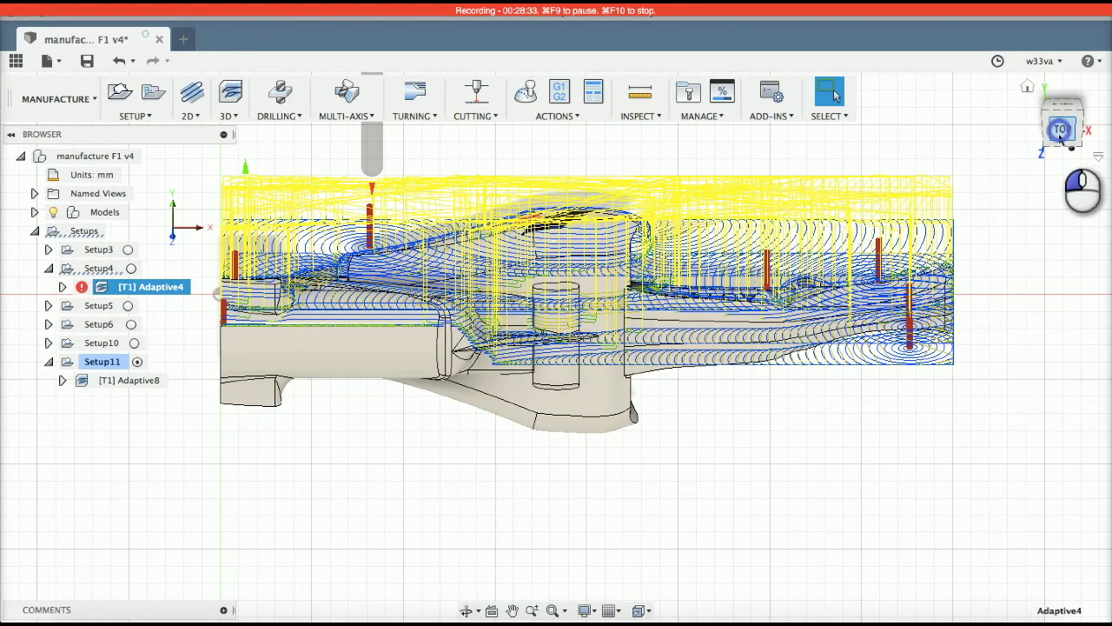
Step: Display Setup5's Adaptive6 toolpath and examine it and its work origin in the top view
click(48, 305)
click(135, 325)
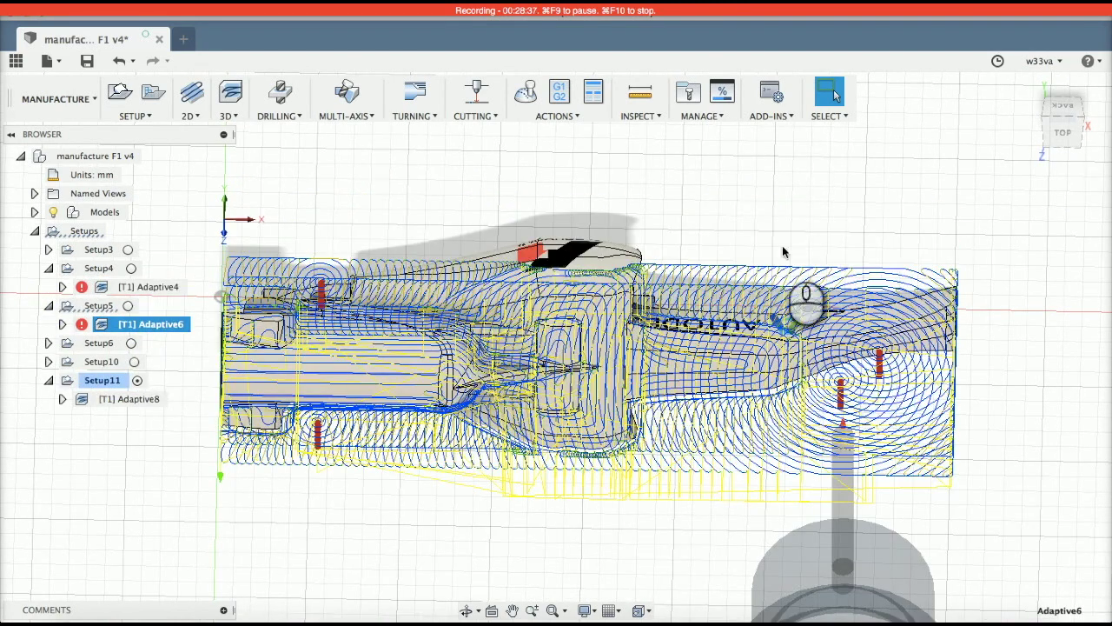
click(1060, 135)
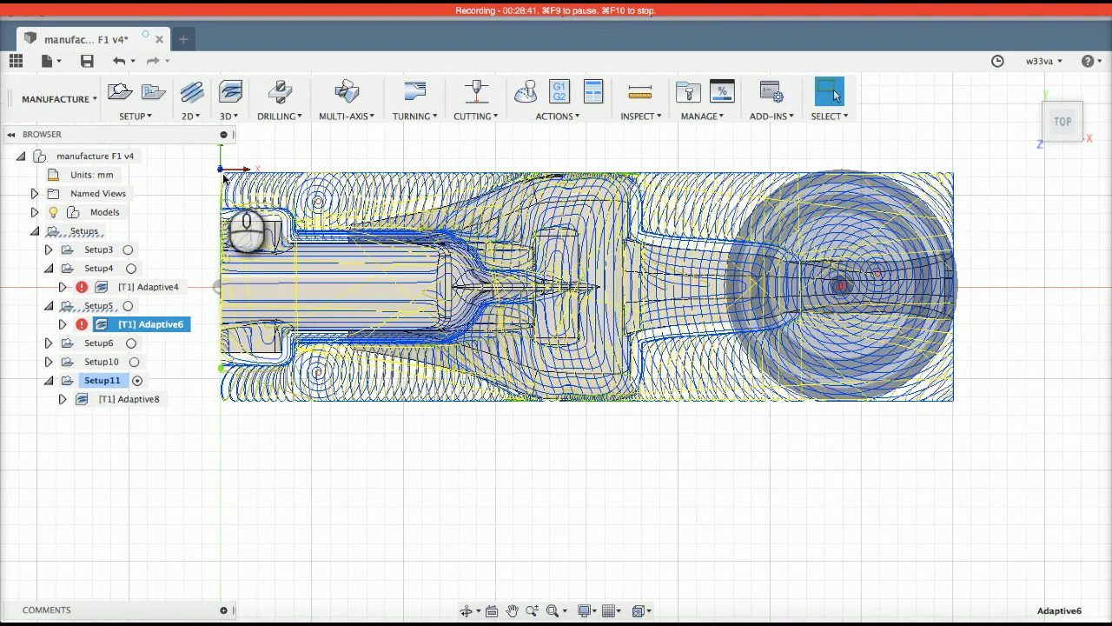
middle_drag(224, 178, 266, 223)
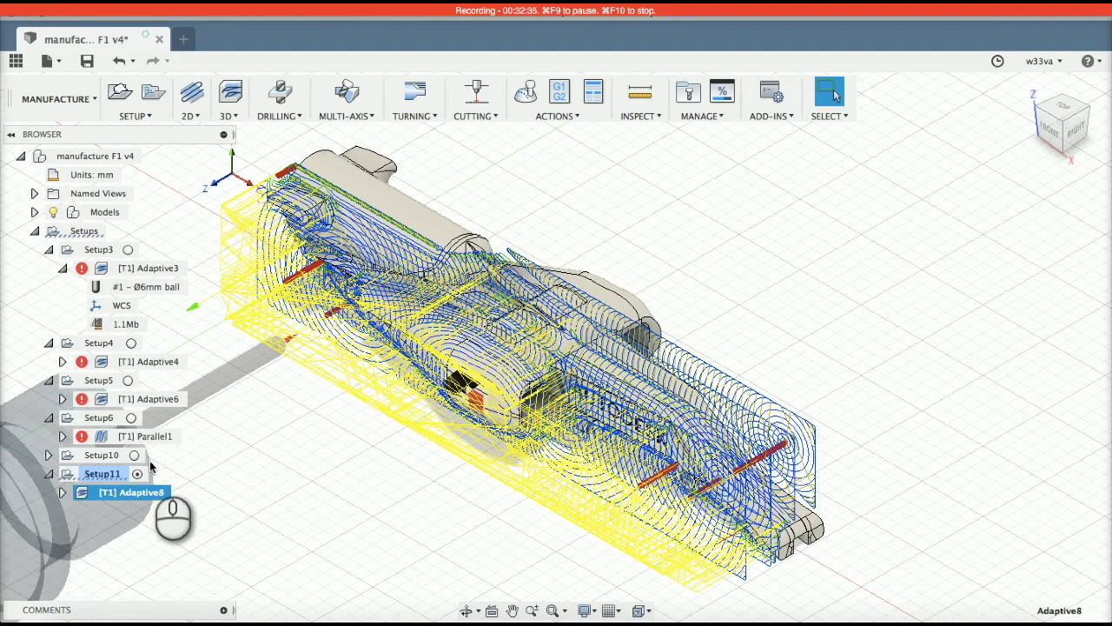
Step: Post process Setup11's Adaptive8 toolpath with the Tormach PathPilot post processor, program number 1001 and document units
click(560, 94)
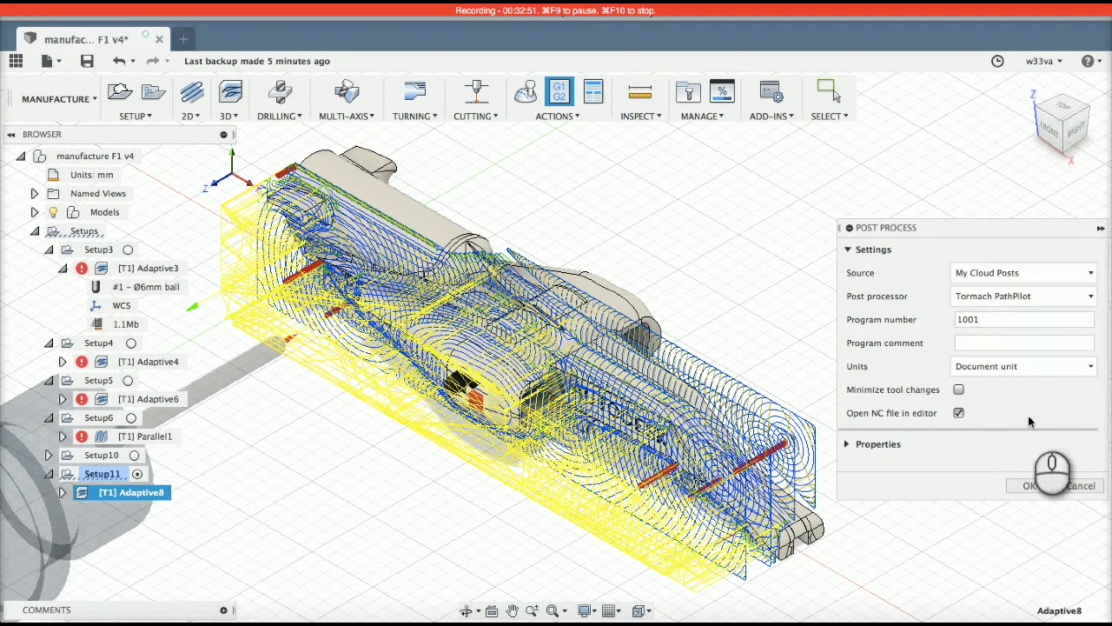
click(1028, 487)
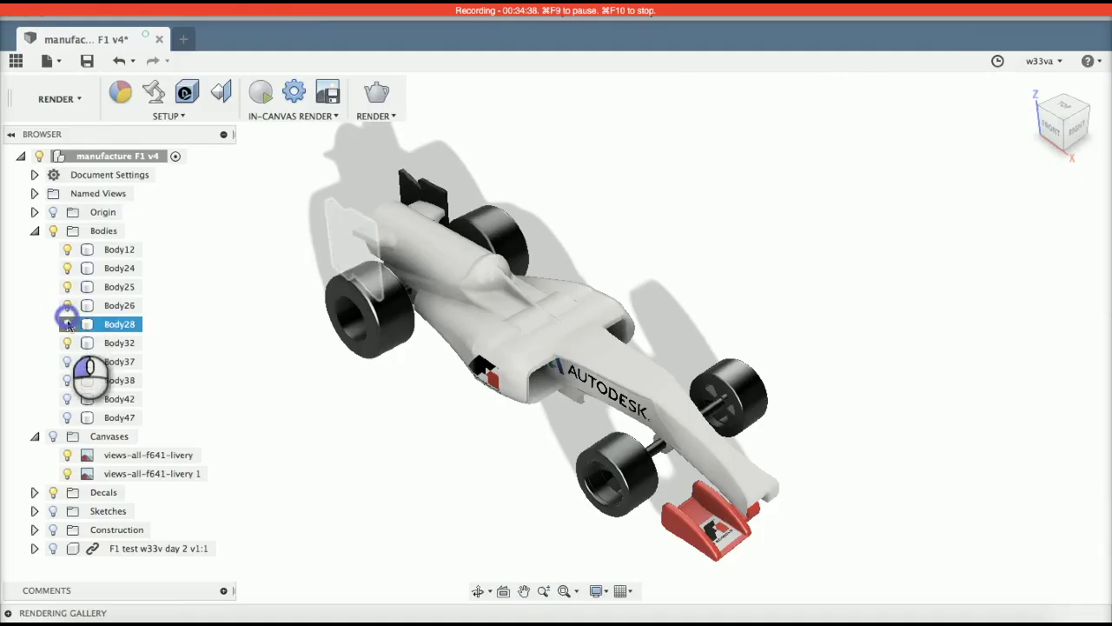
Step: Show Body37, Body38 and Body42 in the Render workspace to complete the car with its remaining parts
click(66, 353)
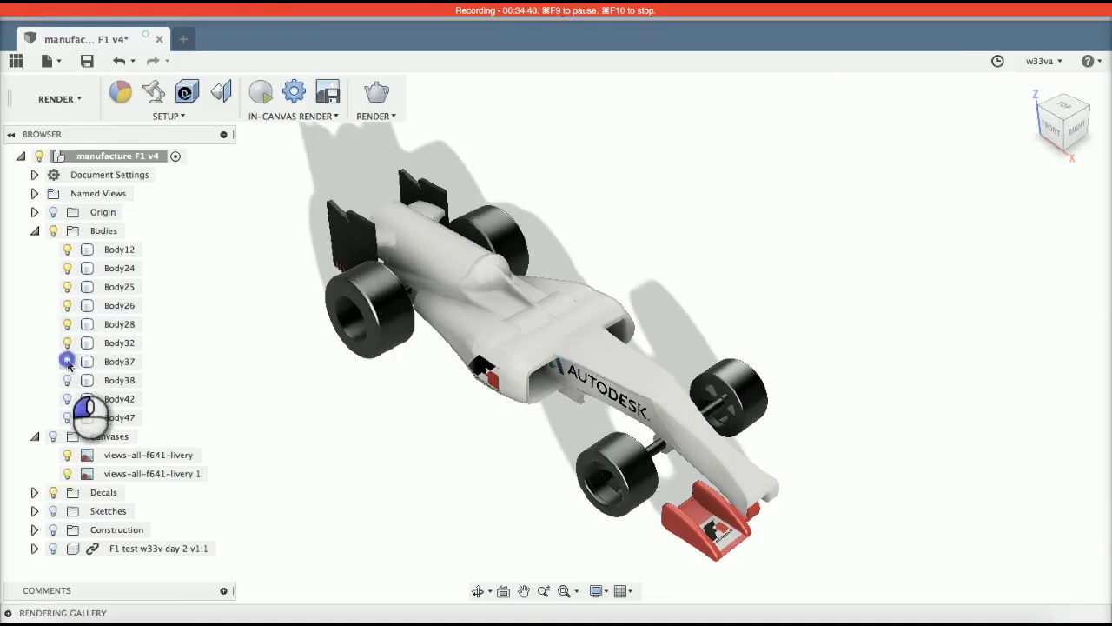
click(67, 379)
click(67, 398)
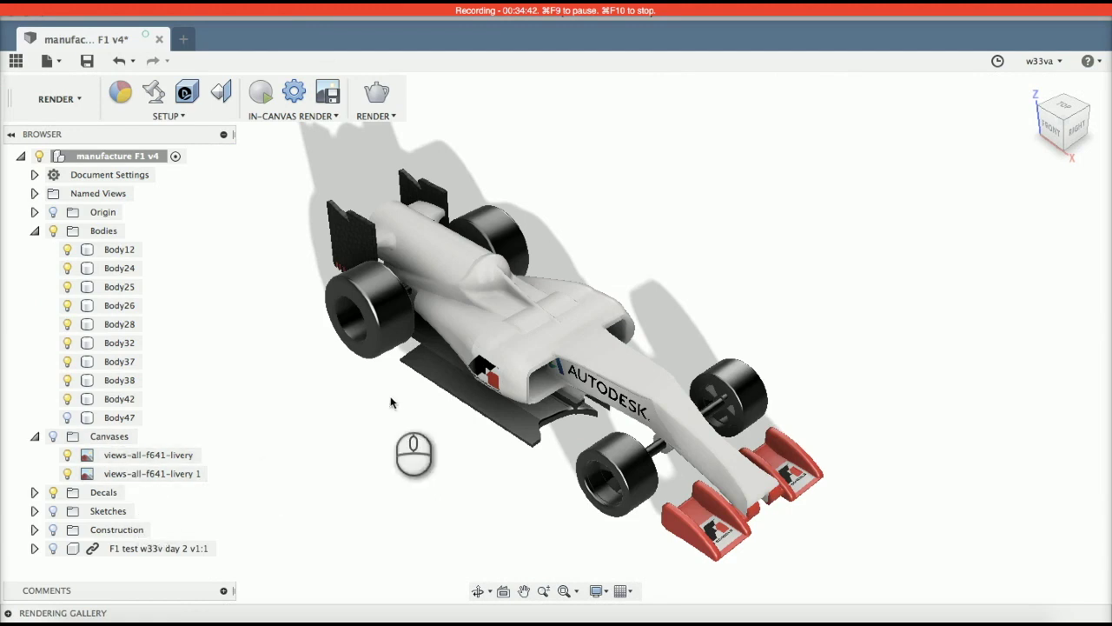
scroll(392, 397, left, 2)
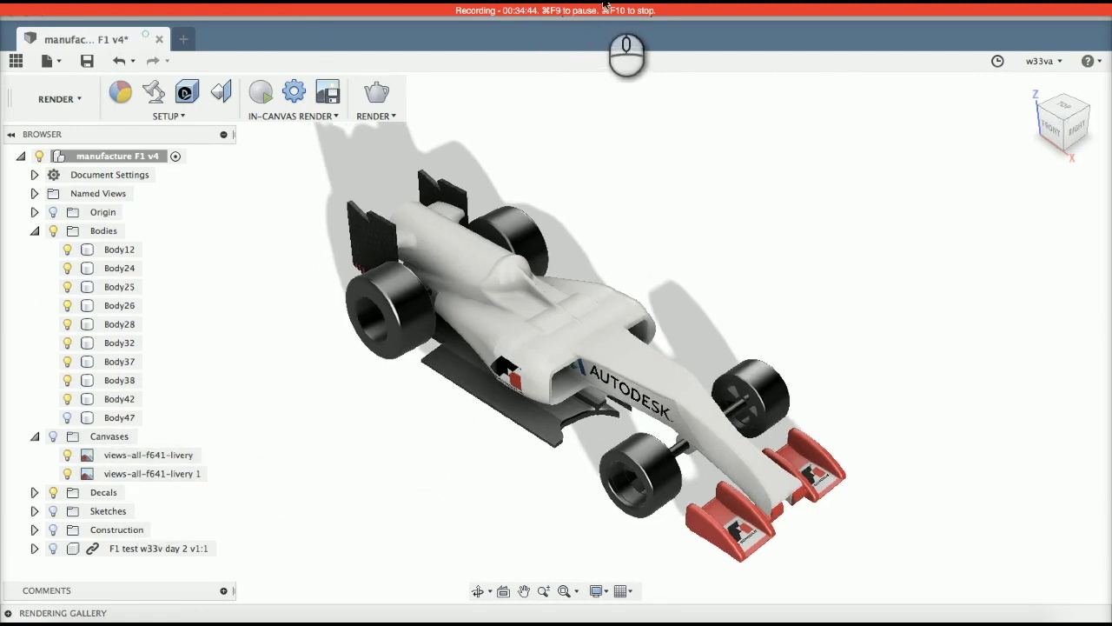